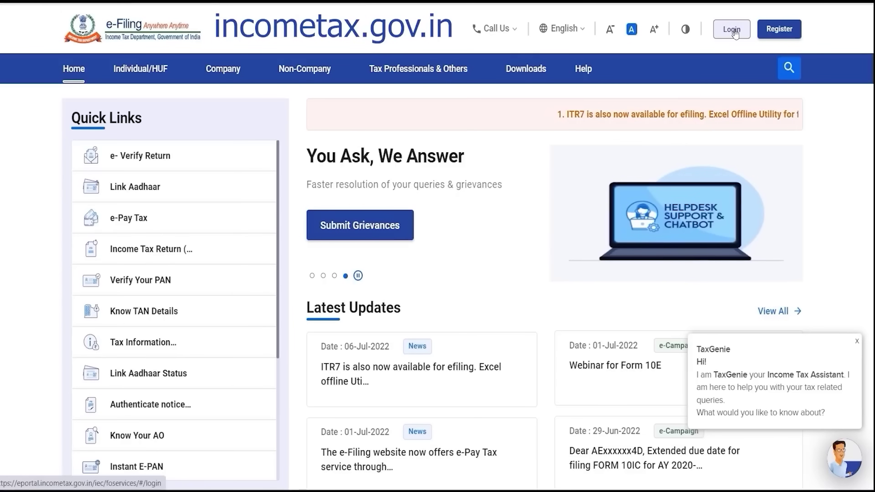
Validate the PAN for a new taxpayer registration and continue as an individual taxpayer.
{"action": "left_click", "coordinate": [767, 33]}
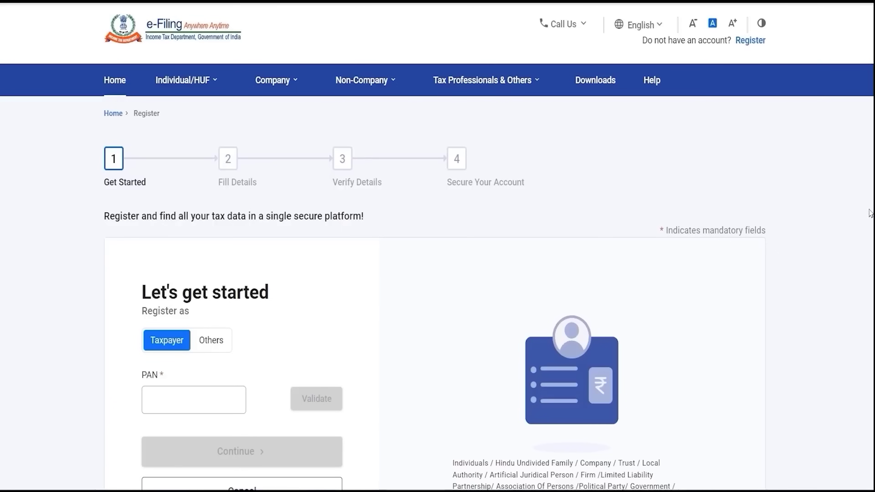
{"action": "scroll", "coordinate": [443, 272], "scroll_direction": "down", "scroll_amount": 3}
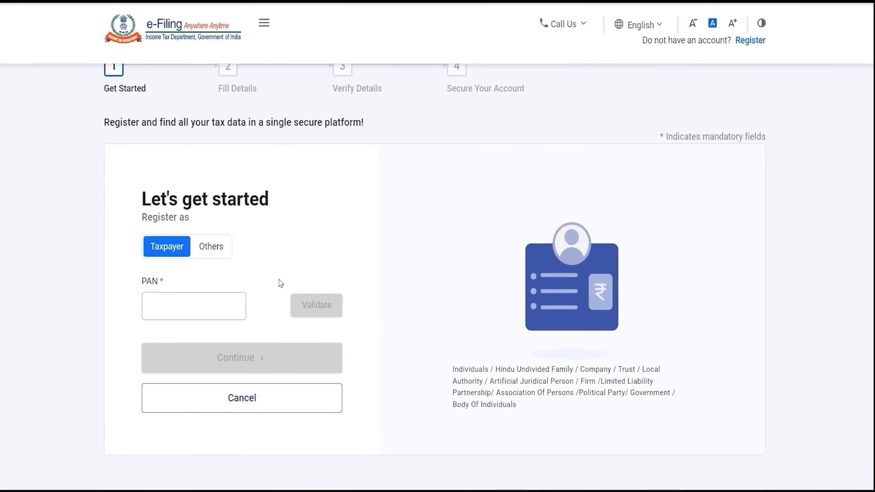
{"action": "left_click", "coordinate": [224, 300]}
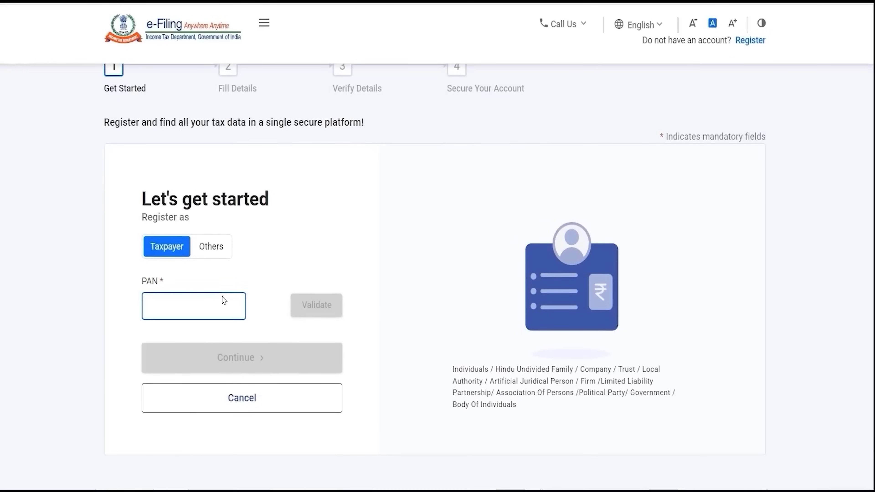
{"action": "scroll", "coordinate": [224, 300], "scroll_direction": "up", "scroll_amount": 3}
{"action": "key", "text": "ctrl+v"}
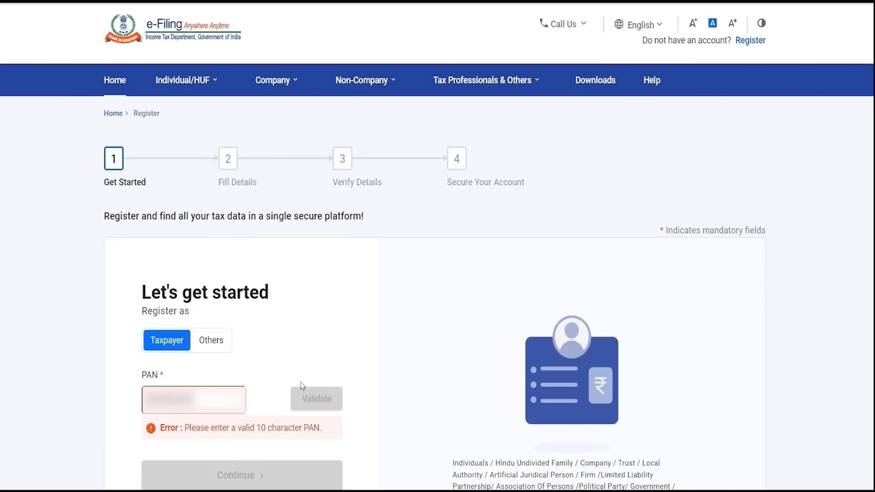
{"action": "left_click", "coordinate": [304, 395]}
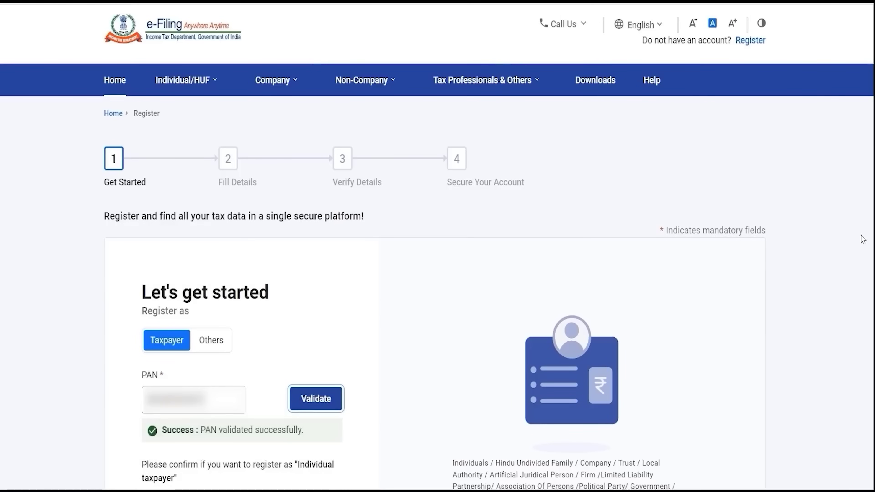
{"action": "scroll", "coordinate": [863, 239], "scroll_direction": "down", "scroll_amount": 5}
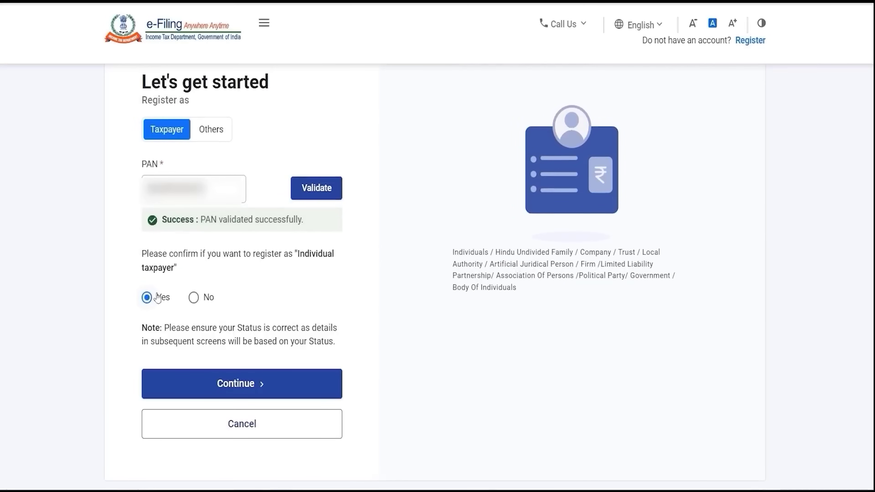
{"action": "left_click", "coordinate": [222, 379]}
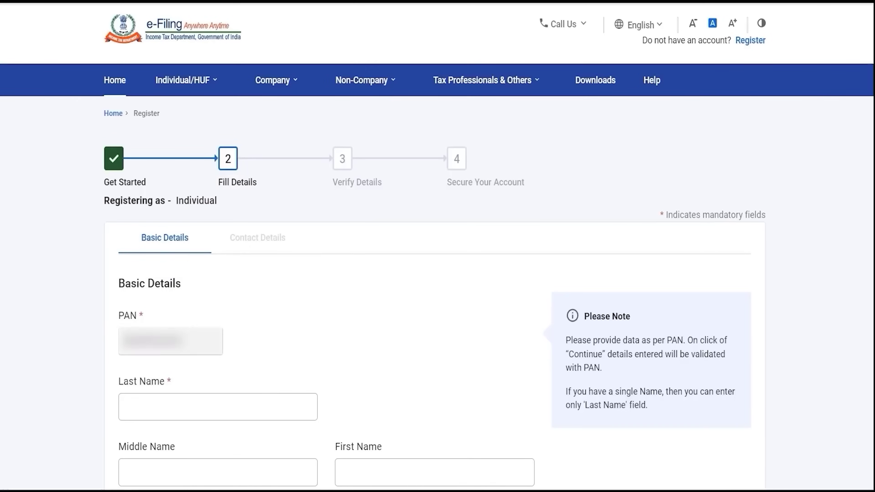
Review the name, date of birth, gender and residential status fields required in the registration's basic details.
{"action": "scroll", "coordinate": [666, 306], "scroll_direction": "down", "scroll_amount": 5}
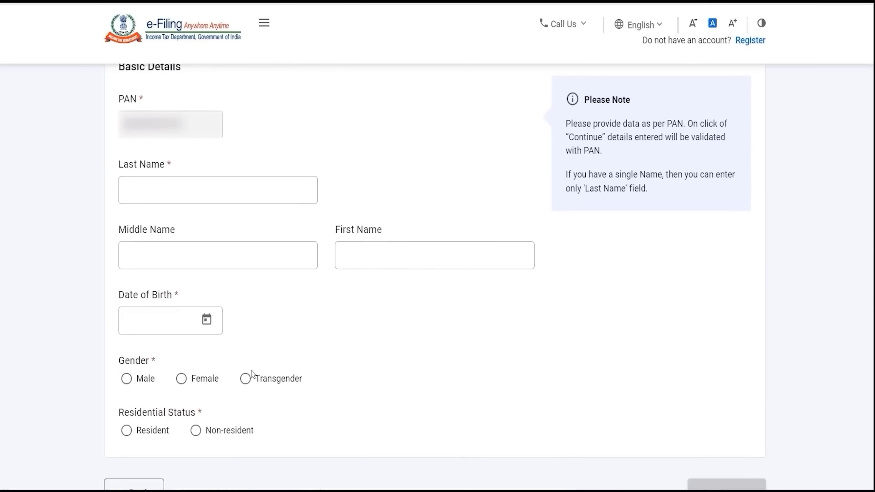
{"action": "left_click_drag", "start_coordinate": [246, 376], "coordinate": [686, 348]}
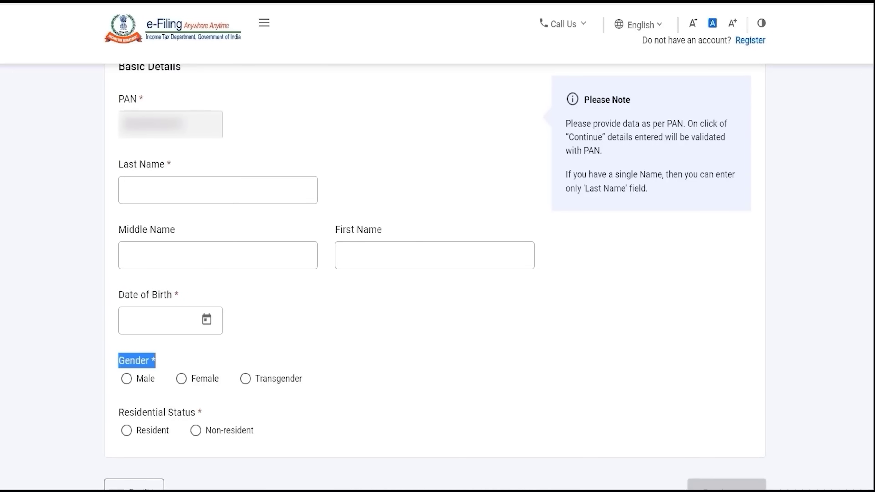
{"action": "scroll", "coordinate": [685, 348], "scroll_direction": "up", "scroll_amount": 1}
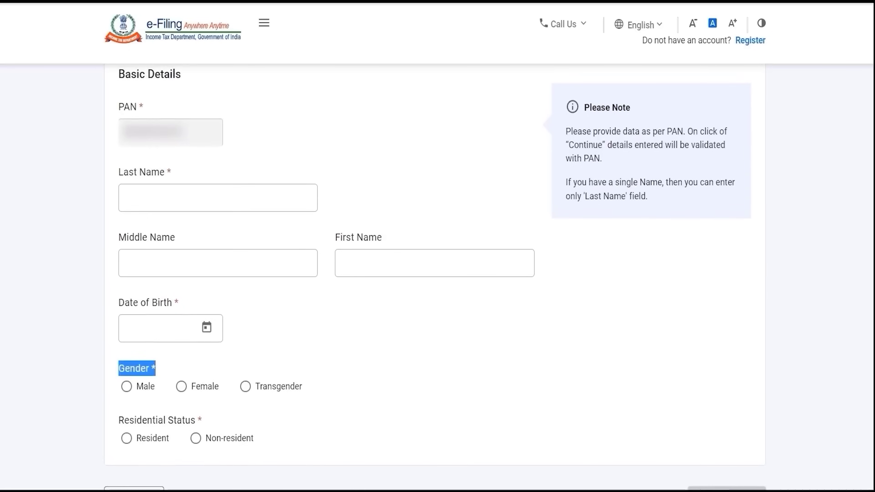
{"action": "scroll", "coordinate": [501, 266], "scroll_direction": "up", "scroll_amount": 3}
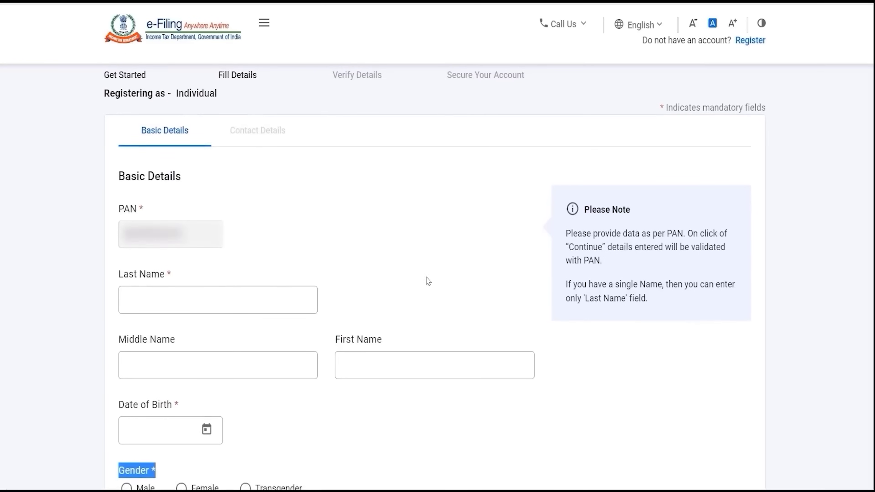
{"action": "left_click", "coordinate": [272, 132]}
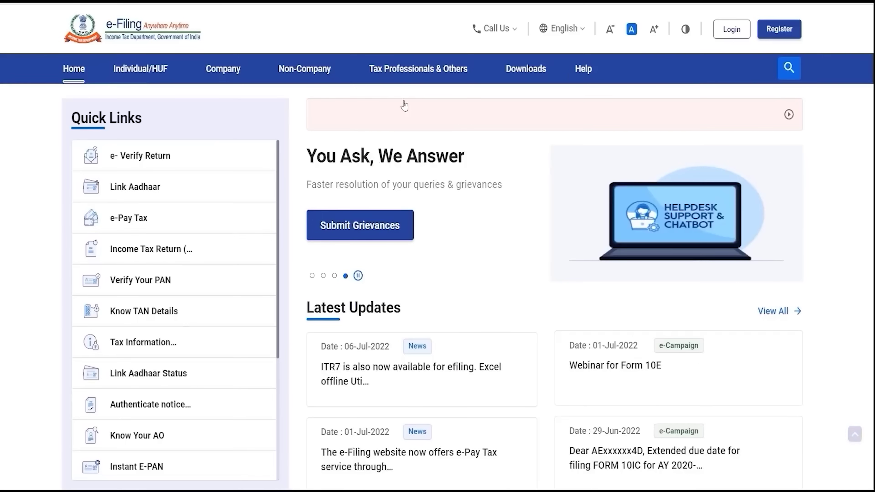
Go to the login form from the portal's home page and begin entering the account's user ID.
{"action": "left_click", "coordinate": [728, 30]}
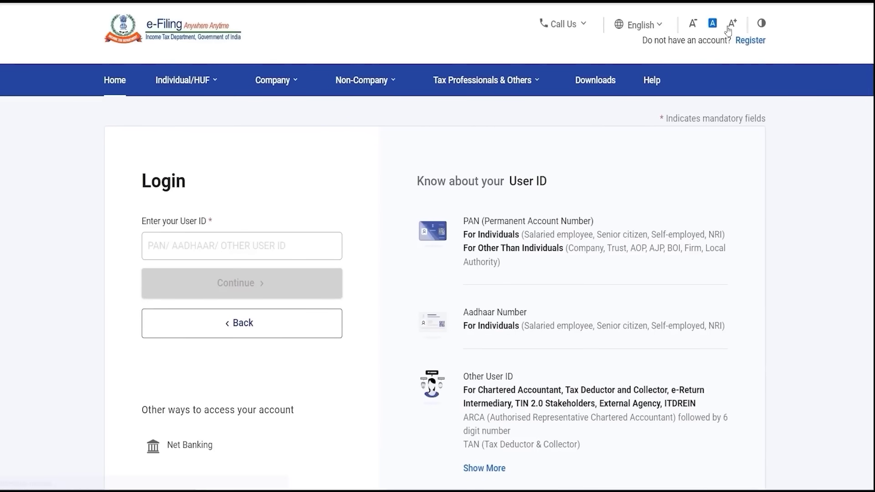
{"action": "left_click", "coordinate": [296, 252]}
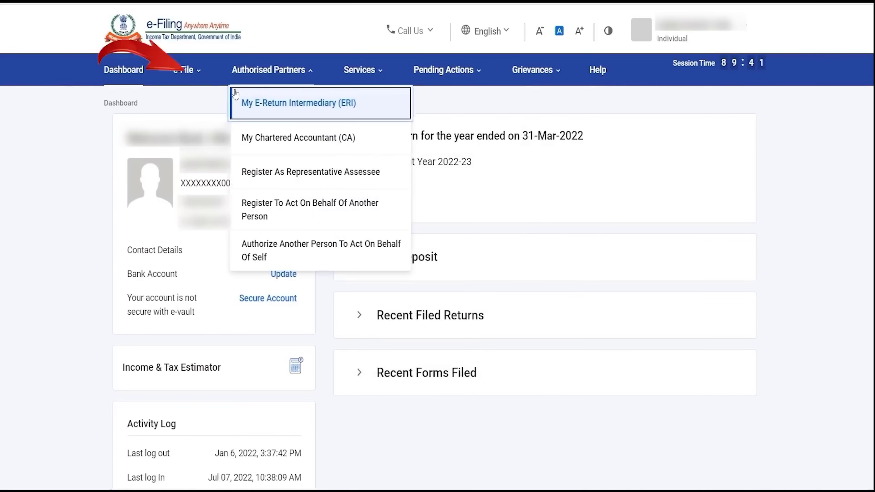
Begin filing an income tax return for assessment year 2022-23 with the online filing mode.
{"action": "mouse_move", "coordinate": [186, 69]}
{"action": "mouse_move", "coordinate": [196, 103]}
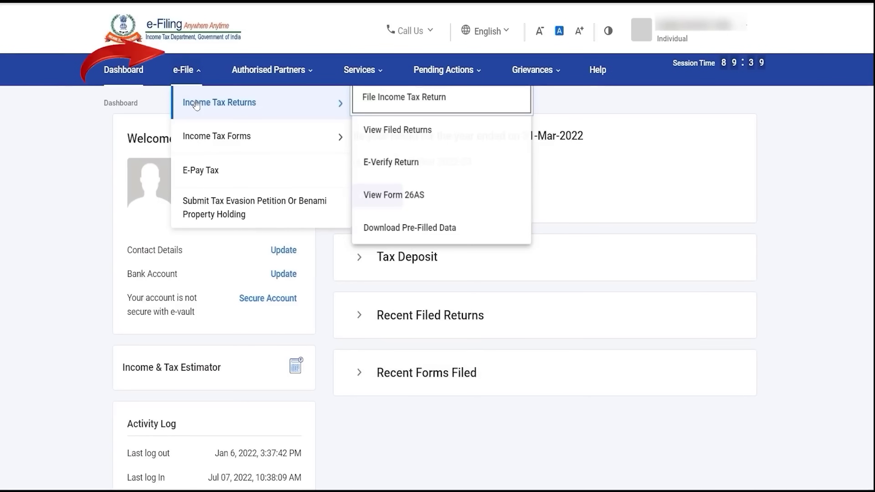
{"action": "left_click", "coordinate": [382, 98]}
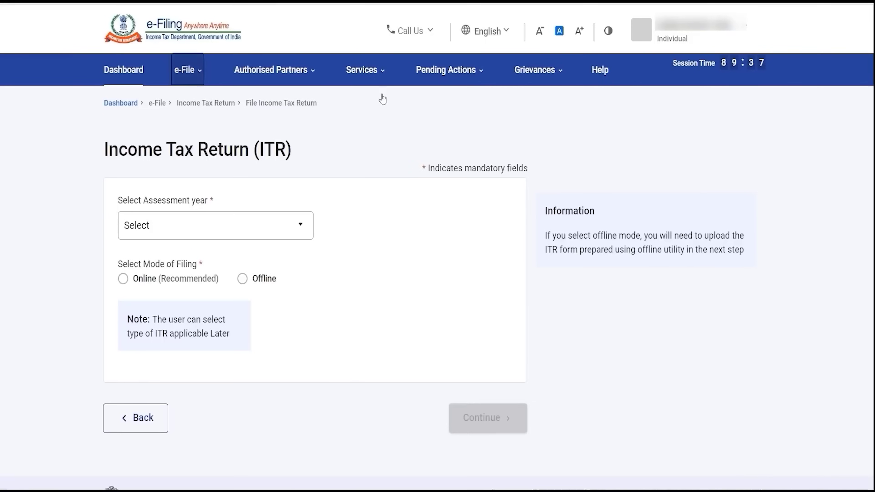
{"action": "left_click", "coordinate": [269, 219]}
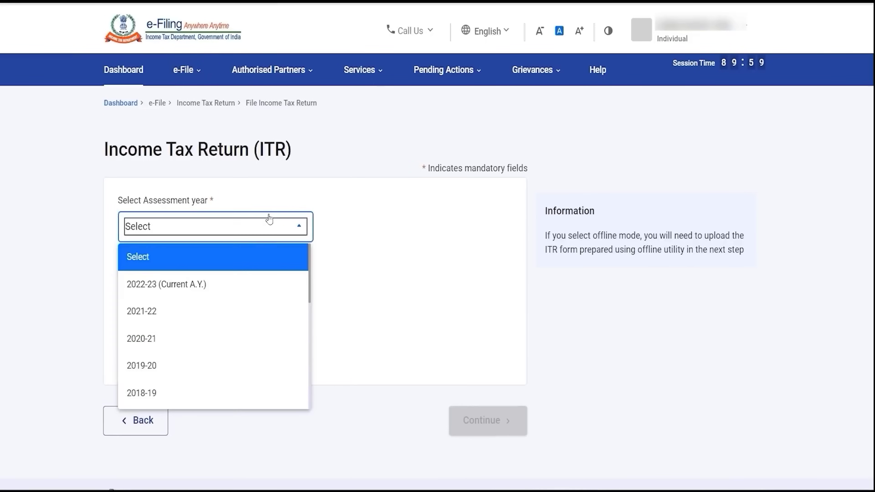
{"action": "left_click", "coordinate": [237, 285]}
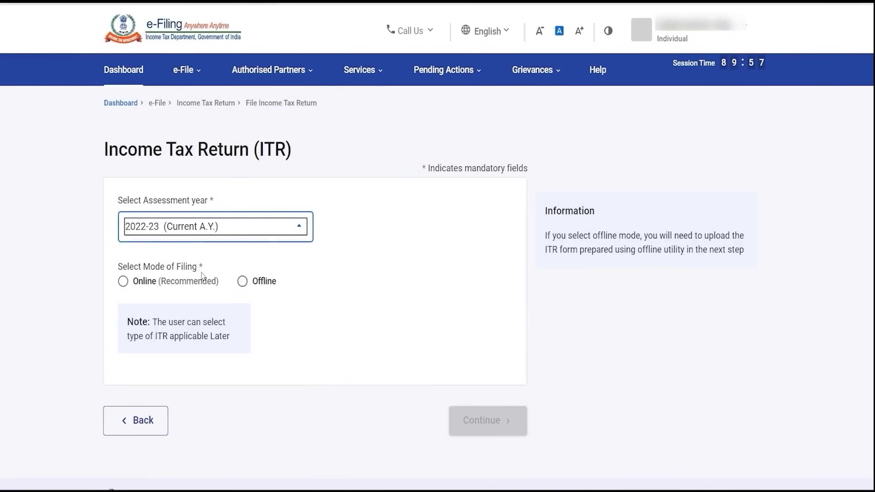
{"action": "left_click", "coordinate": [123, 281]}
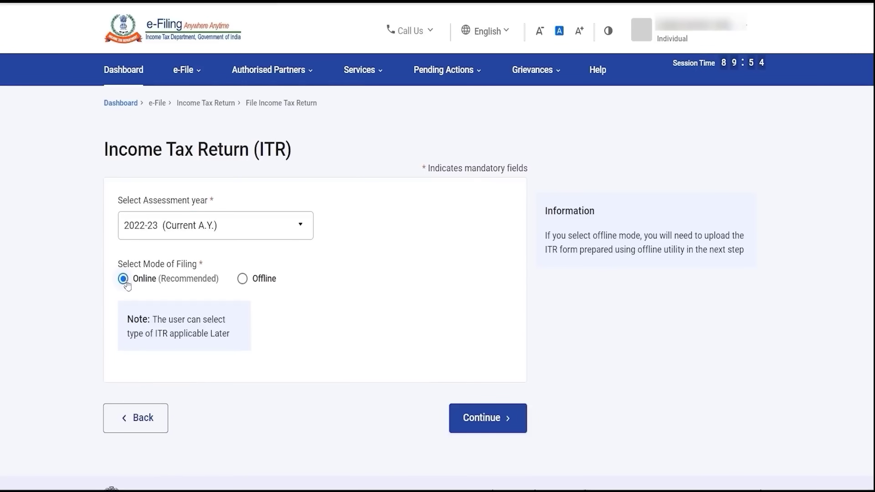
{"action": "left_click", "coordinate": [472, 424]}
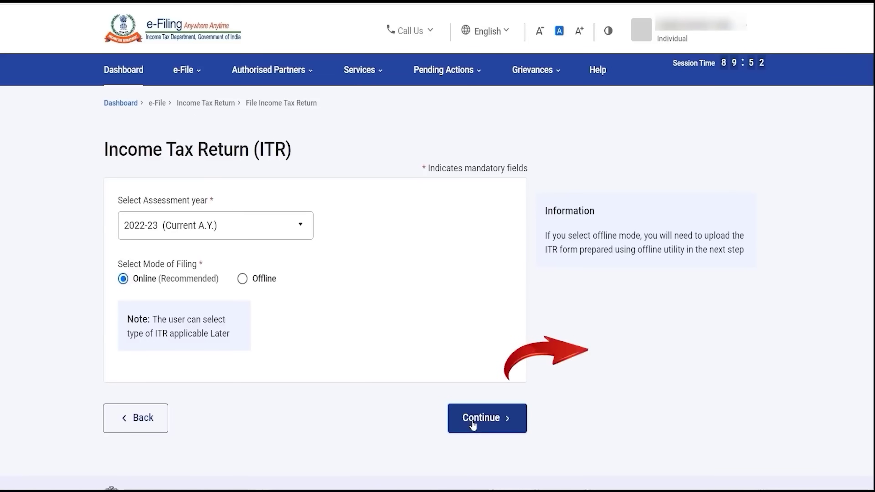
Continue the filing with Individual status and proceed with the ITR-1 form.
{"action": "left_click", "coordinate": [656, 371]}
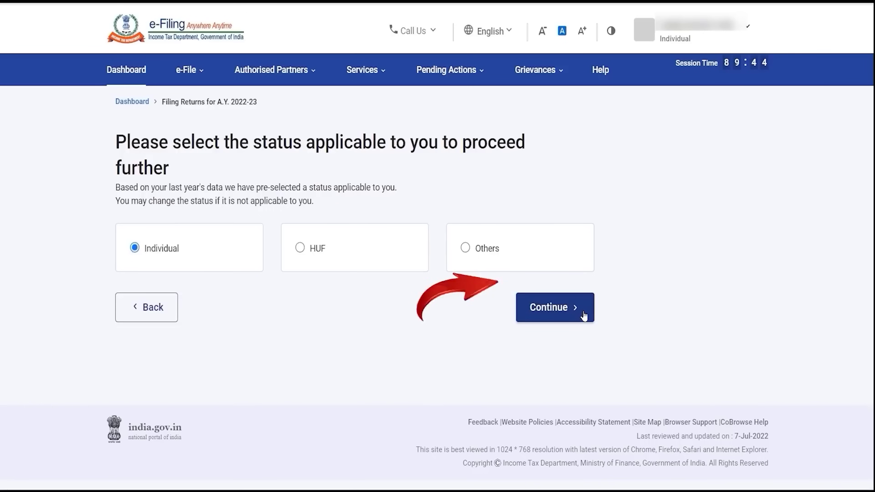
{"action": "left_click", "coordinate": [558, 318]}
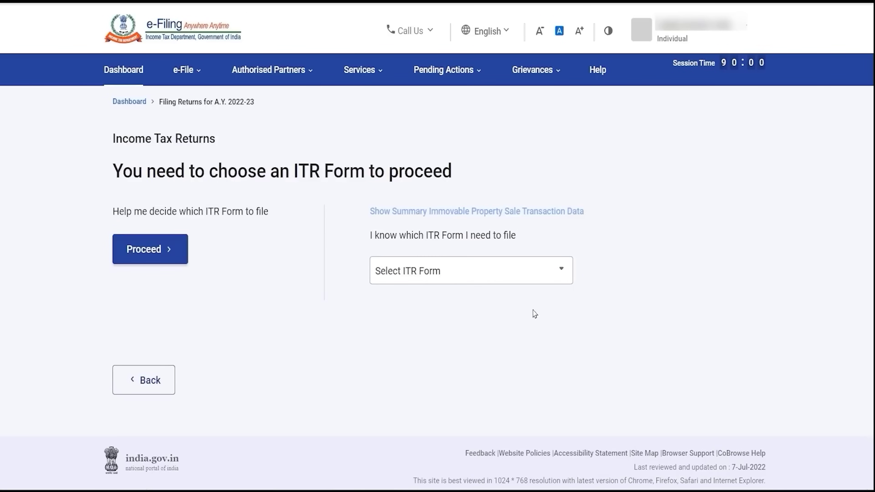
{"action": "left_click", "coordinate": [534, 283]}
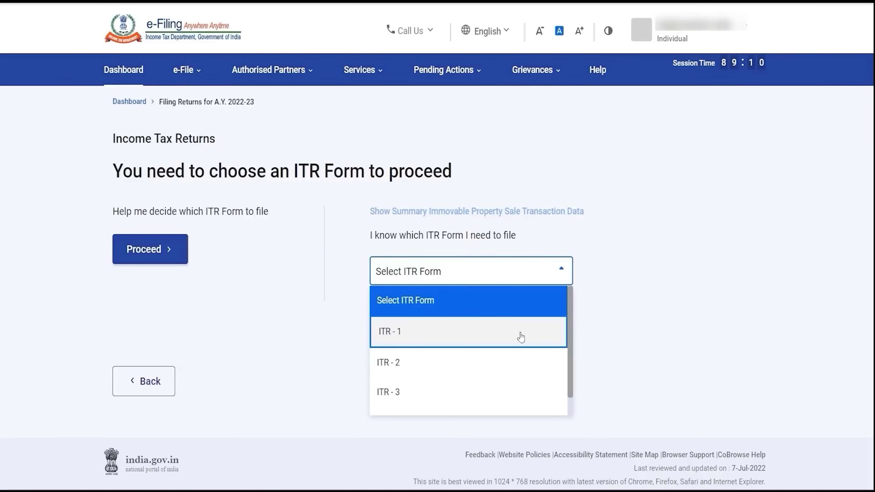
{"action": "left_click", "coordinate": [520, 333]}
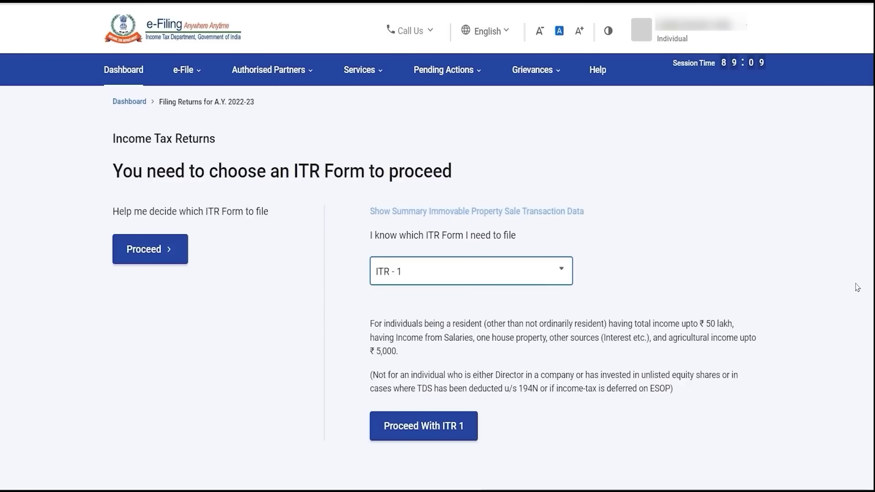
{"action": "scroll", "coordinate": [858, 287], "scroll_direction": "down", "scroll_amount": 2}
{"action": "left_click", "coordinate": [457, 377]}
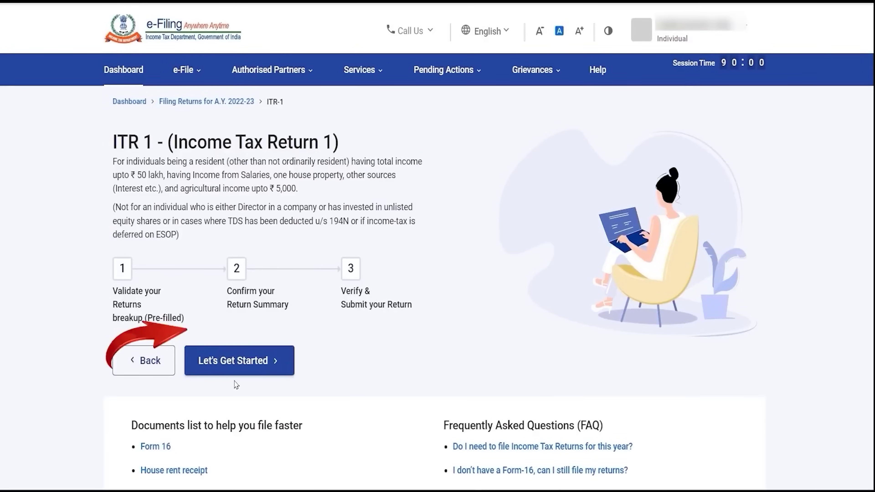
Start the ITR-1 return and give taxable income above the basic exemption limit as the filing reason.
{"action": "left_click", "coordinate": [254, 361]}
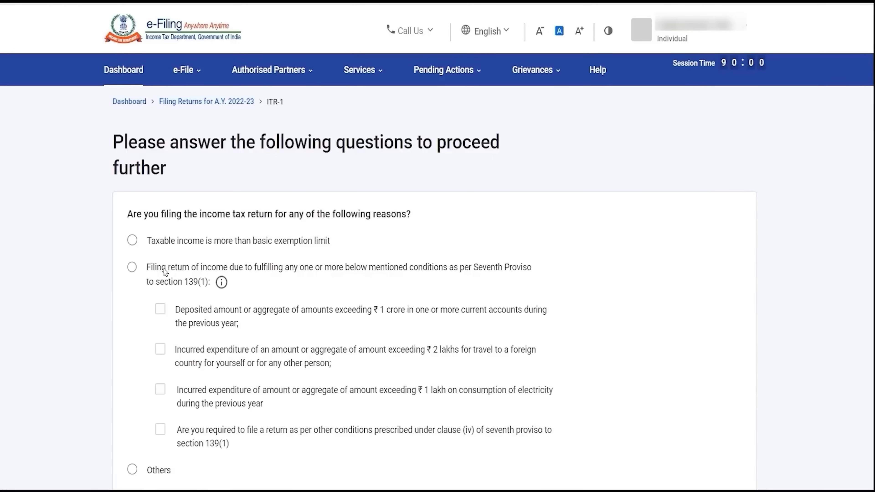
{"action": "left_click", "coordinate": [132, 241]}
{"action": "scroll", "coordinate": [834, 266], "scroll_direction": "down", "scroll_amount": 3}
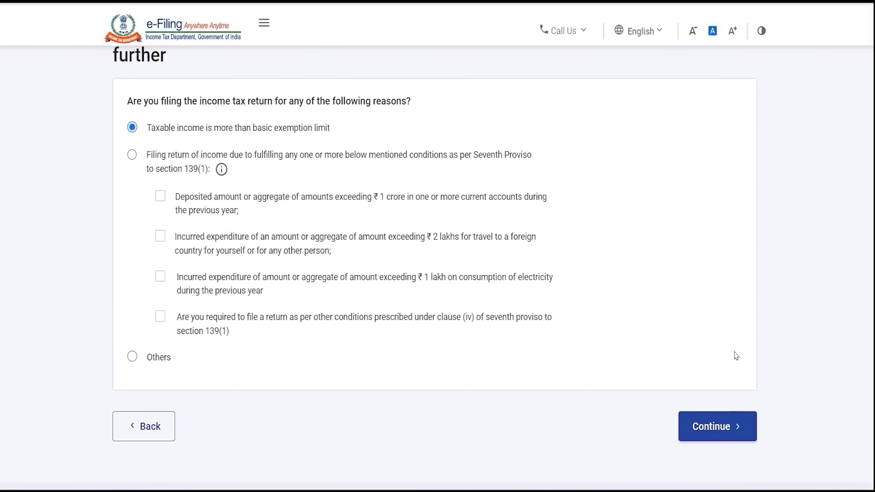
{"action": "left_click", "coordinate": [716, 426]}
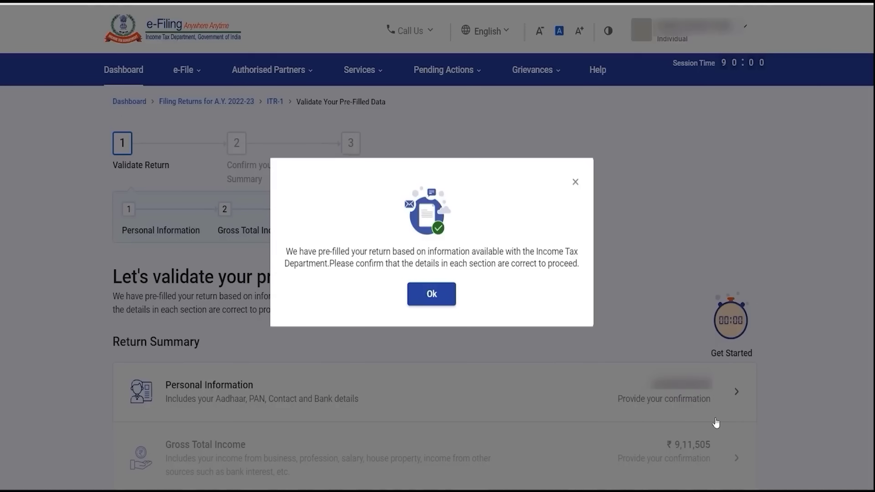
Acknowledge the pre-filled return notice and open the Personal Information section of the return summary.
{"action": "left_click", "coordinate": [444, 298]}
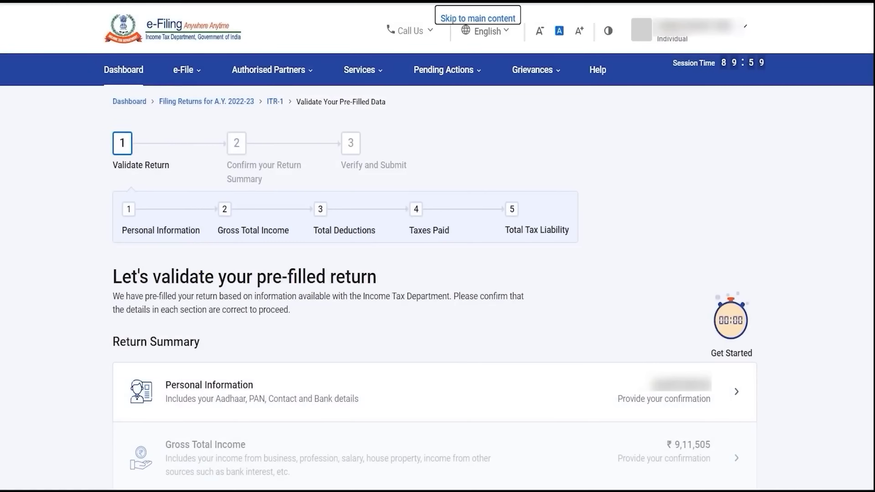
{"action": "scroll", "coordinate": [728, 295], "scroll_direction": "down", "scroll_amount": 5}
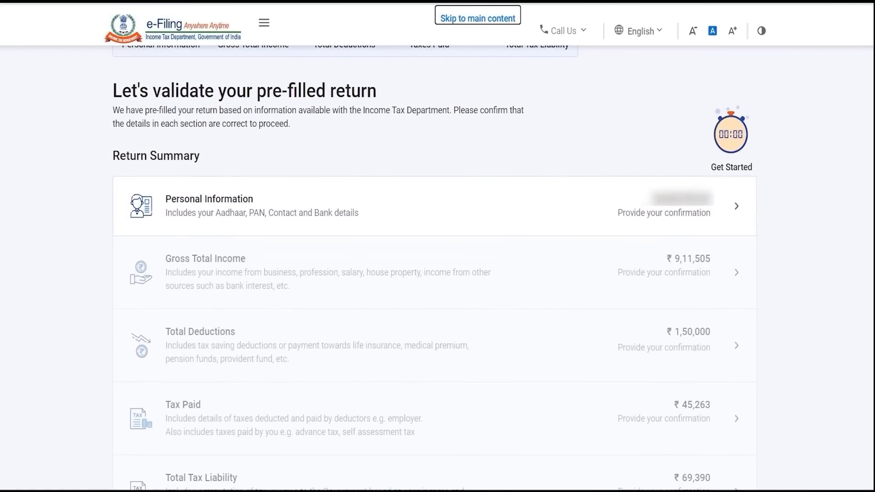
{"action": "left_click", "coordinate": [721, 208]}
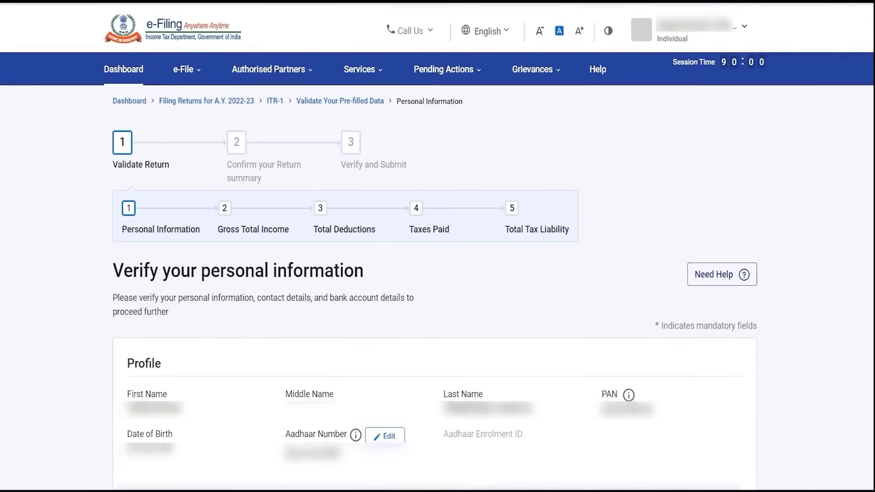
Review the profile, contact, nature of employment and filing section details in the personal information.
{"action": "scroll", "coordinate": [435, 276], "scroll_direction": "down", "scroll_amount": 7}
{"action": "scroll", "coordinate": [435, 275], "scroll_direction": "up", "scroll_amount": 4}
{"action": "scroll", "coordinate": [434, 276], "scroll_direction": "down", "scroll_amount": 8}
{"action": "scroll", "coordinate": [435, 268], "scroll_direction": "up", "scroll_amount": 6}
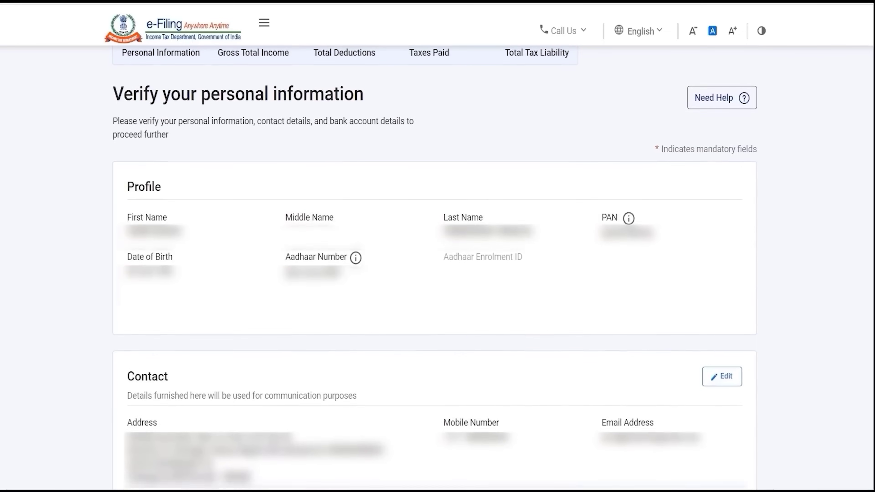
{"action": "scroll", "coordinate": [435, 276], "scroll_direction": "down", "scroll_amount": 7}
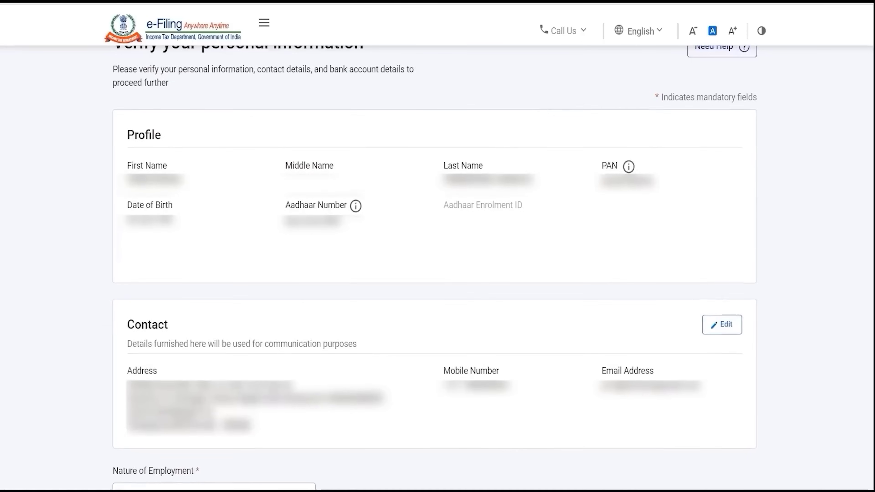
{"action": "scroll", "coordinate": [435, 271], "scroll_direction": "up", "scroll_amount": 1}
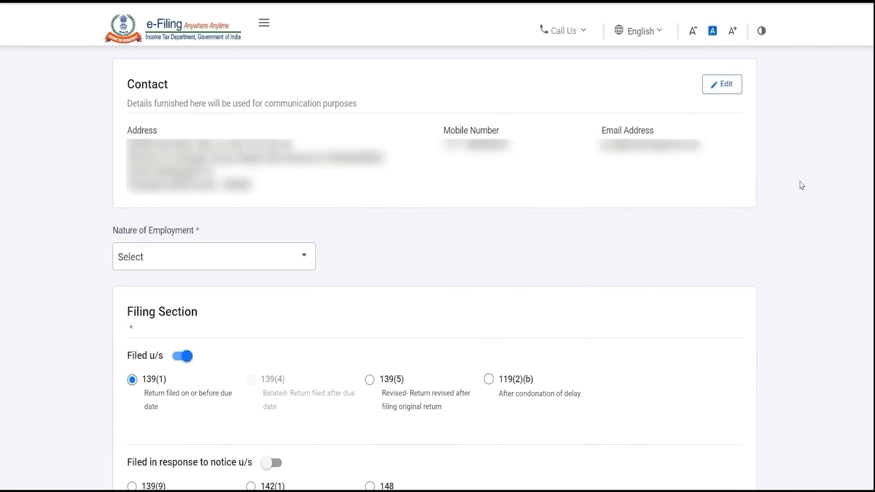
{"action": "scroll", "coordinate": [236, 318], "scroll_direction": "down", "scroll_amount": 1}
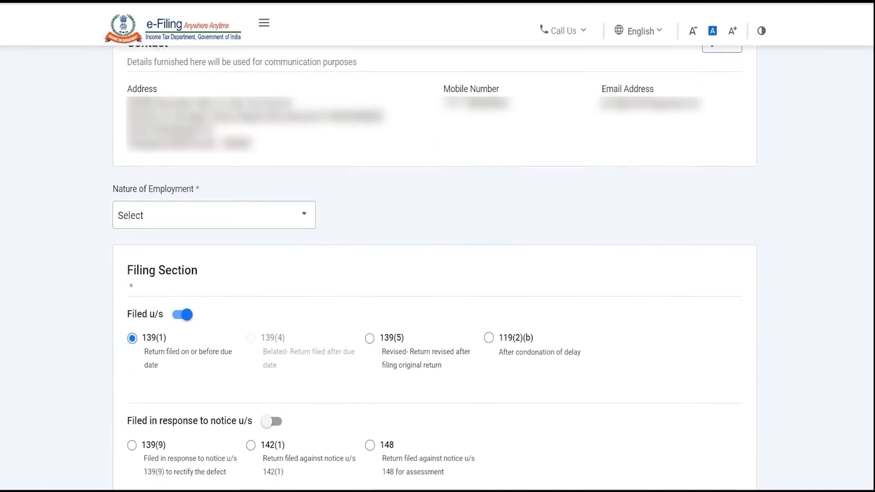
Set the nature of employment to Others.
{"action": "left_click", "coordinate": [247, 224]}
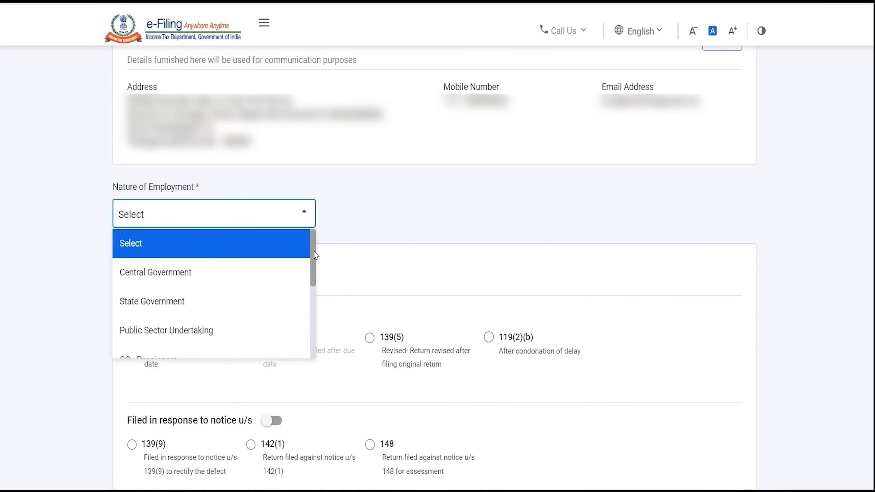
{"action": "left_click_drag", "start_coordinate": [312, 255], "coordinate": [311, 328]}
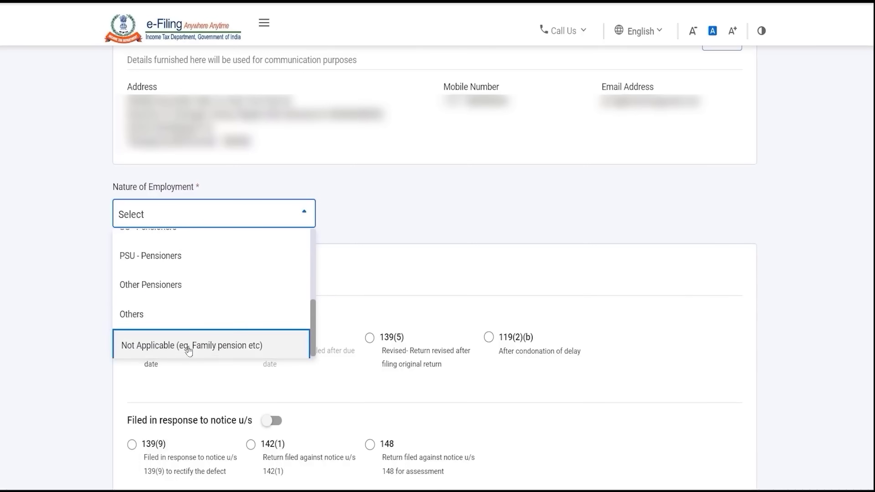
{"action": "left_click", "coordinate": [187, 323]}
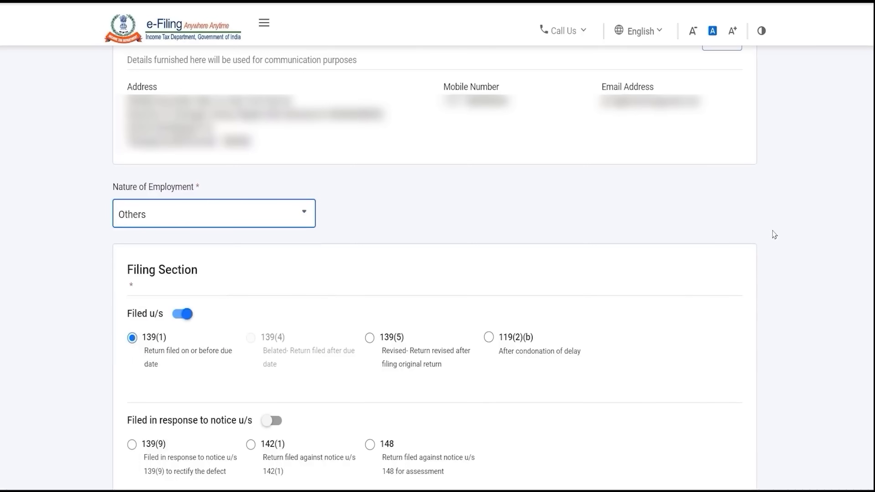
Examine the filing section options, the notice response fields and the new tax regime question in the personal information.
{"action": "scroll", "coordinate": [435, 260], "scroll_direction": "down", "scroll_amount": 1}
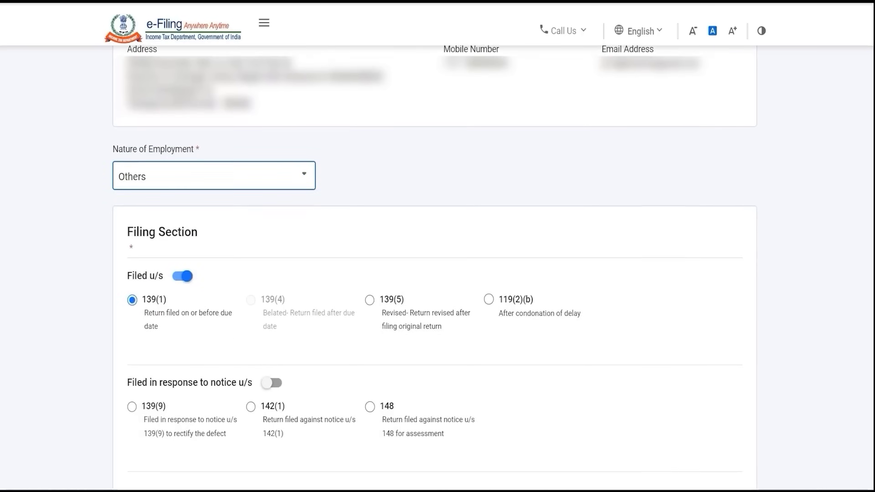
{"action": "scroll", "coordinate": [435, 260], "scroll_direction": "down", "scroll_amount": 3}
{"action": "scroll", "coordinate": [435, 261], "scroll_direction": "down", "scroll_amount": 2}
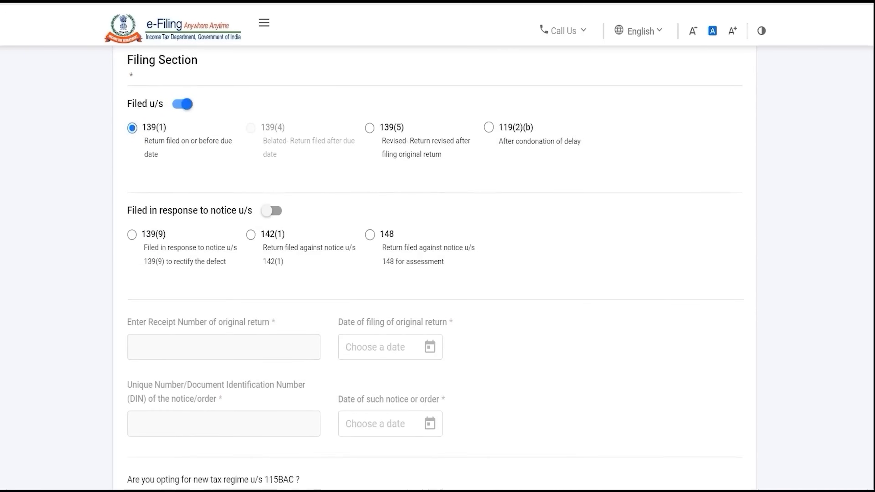
{"action": "scroll", "coordinate": [435, 260], "scroll_direction": "down", "scroll_amount": 3}
{"action": "scroll", "coordinate": [434, 261], "scroll_direction": "up", "scroll_amount": 10}
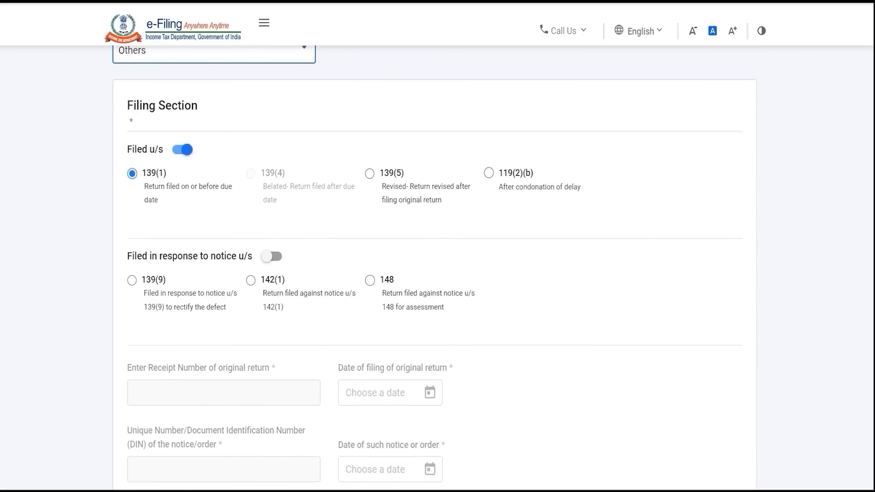
{"action": "scroll", "coordinate": [435, 261], "scroll_direction": "down", "scroll_amount": 4}
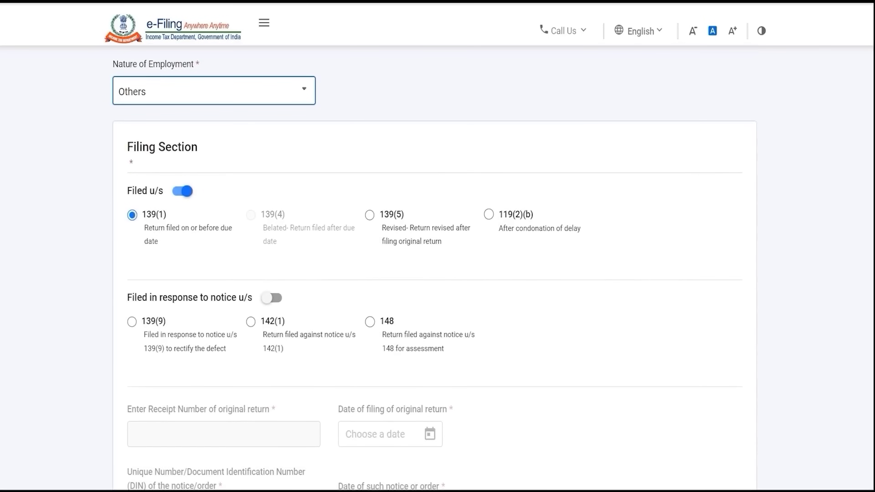
{"action": "scroll", "coordinate": [434, 268], "scroll_direction": "down", "scroll_amount": 1}
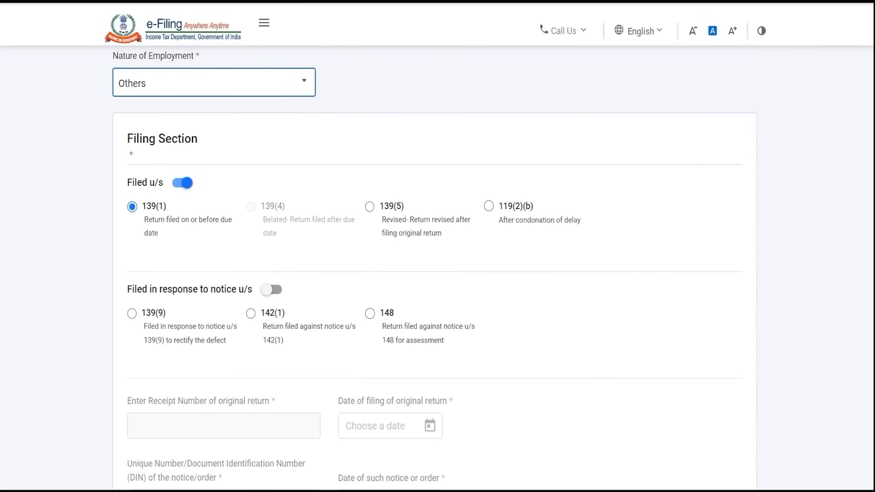
{"action": "scroll", "coordinate": [434, 268], "scroll_direction": "down", "scroll_amount": 1}
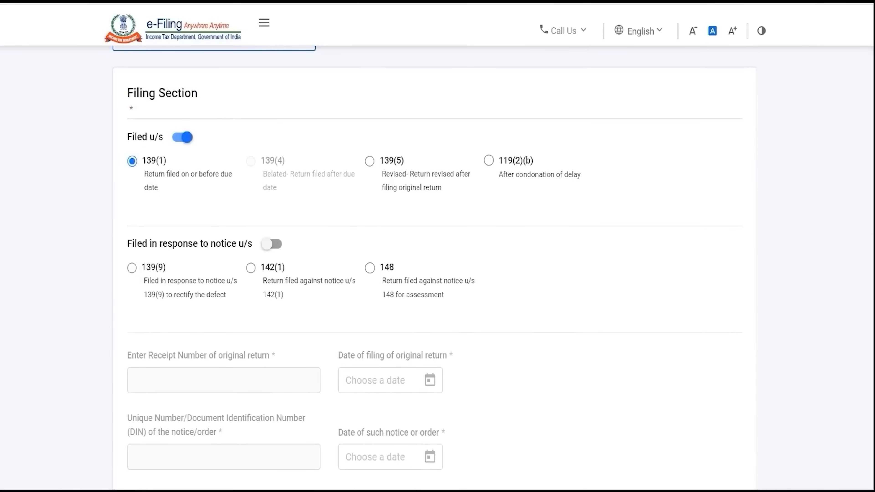
{"action": "scroll", "coordinate": [434, 268], "scroll_direction": "down", "scroll_amount": 2}
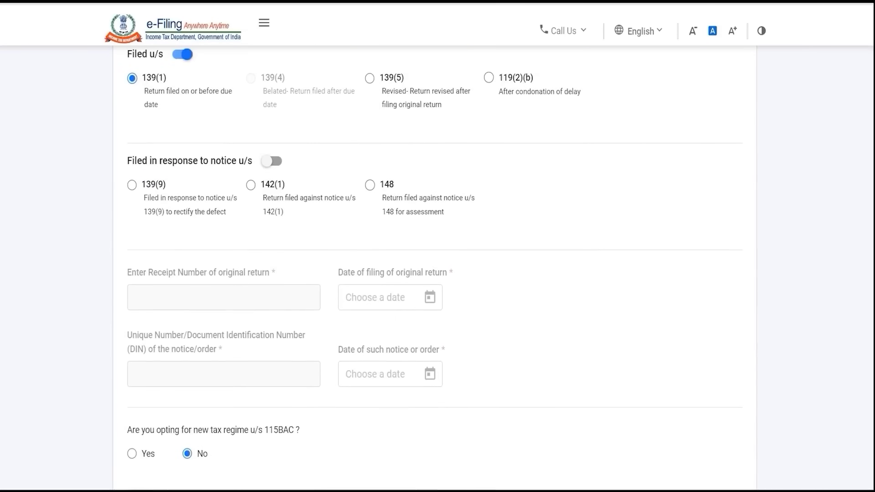
{"action": "scroll", "coordinate": [217, 165], "scroll_direction": "down", "scroll_amount": 8}
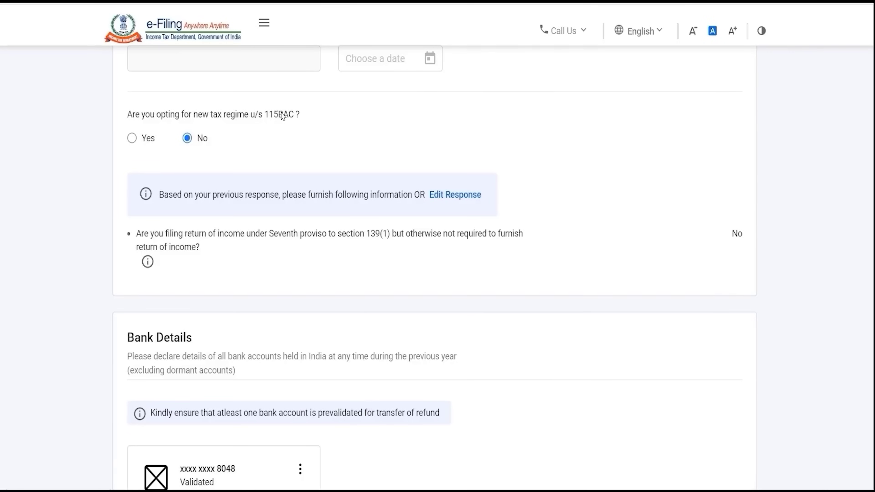
{"action": "left_click", "coordinate": [141, 138]}
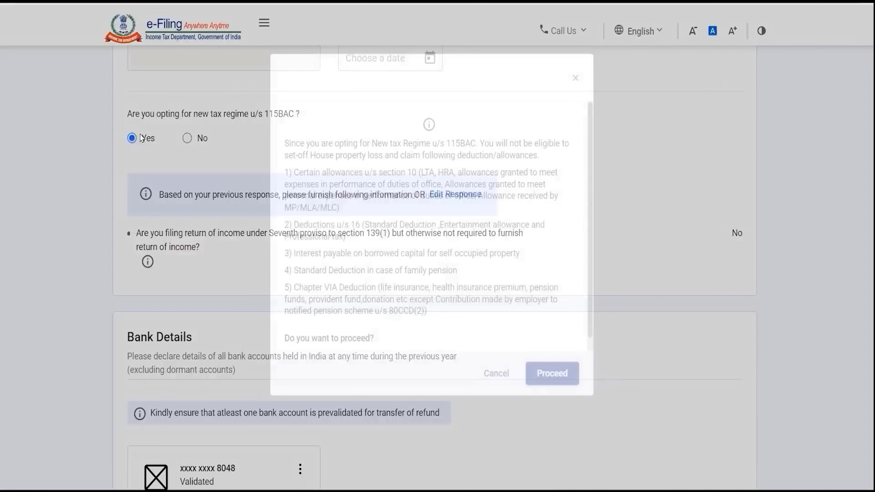
{"action": "left_click", "coordinate": [552, 392]}
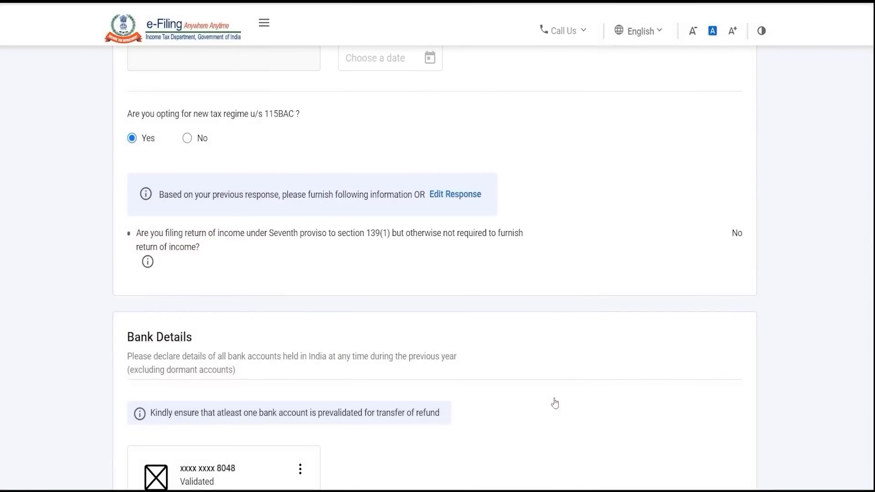
{"action": "left_click", "coordinate": [190, 139]}
Select the validated bank account for receiving the refund.
{"action": "scroll", "coordinate": [605, 355], "scroll_direction": "down", "scroll_amount": 7}
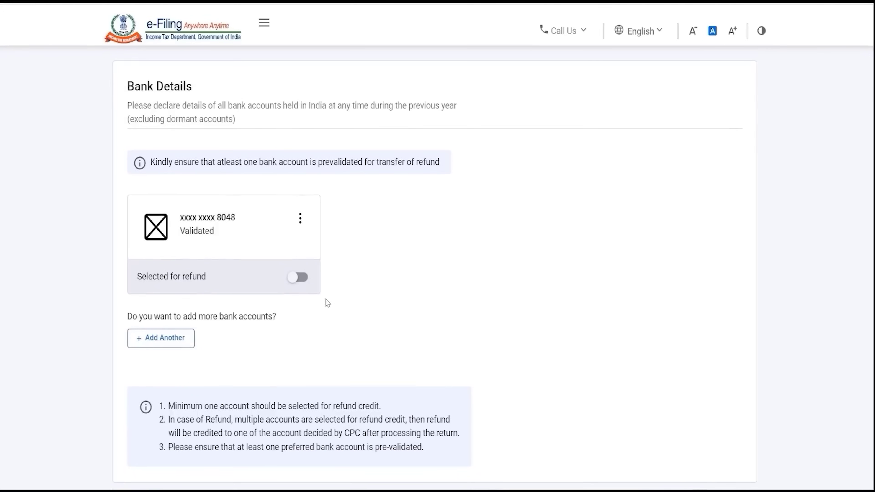
{"action": "left_click", "coordinate": [299, 277]}
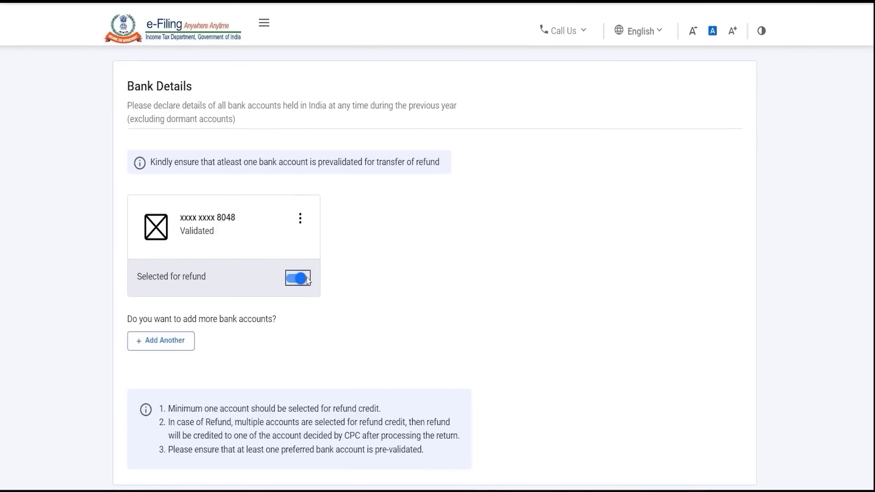
{"action": "left_click", "coordinate": [185, 240]}
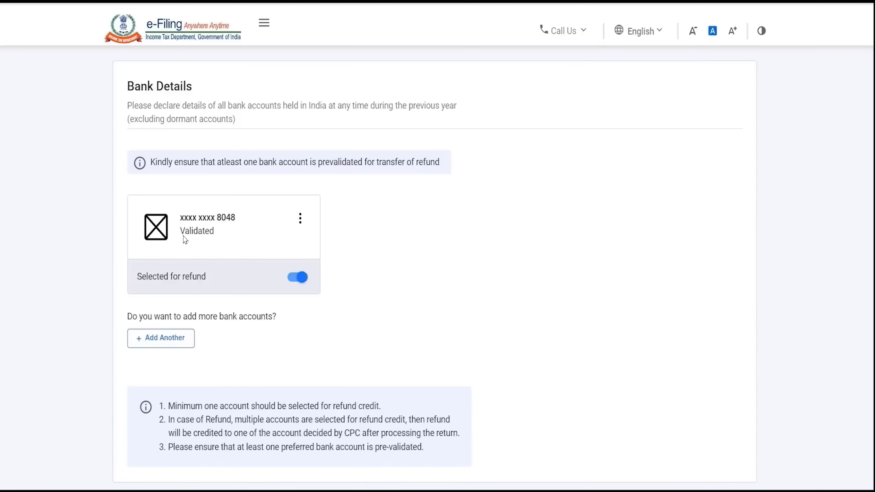
{"action": "left_click_drag", "start_coordinate": [184, 238], "coordinate": [217, 246]}
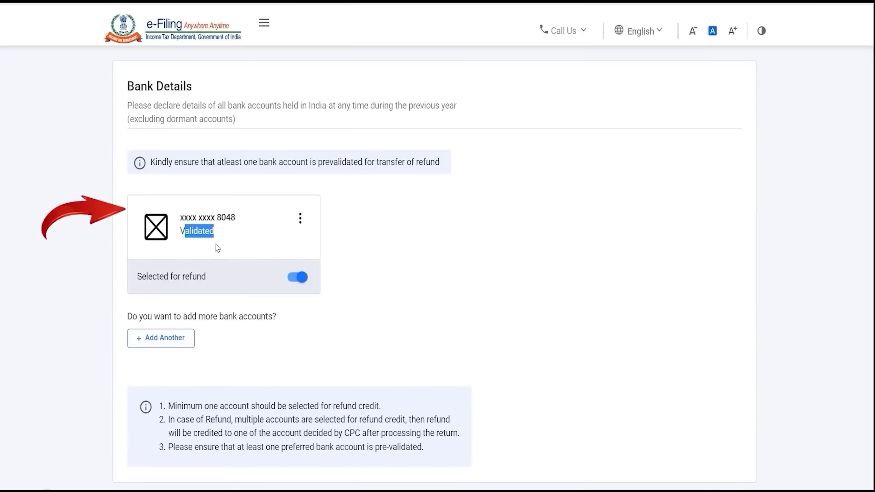
{"action": "left_click", "coordinate": [238, 250]}
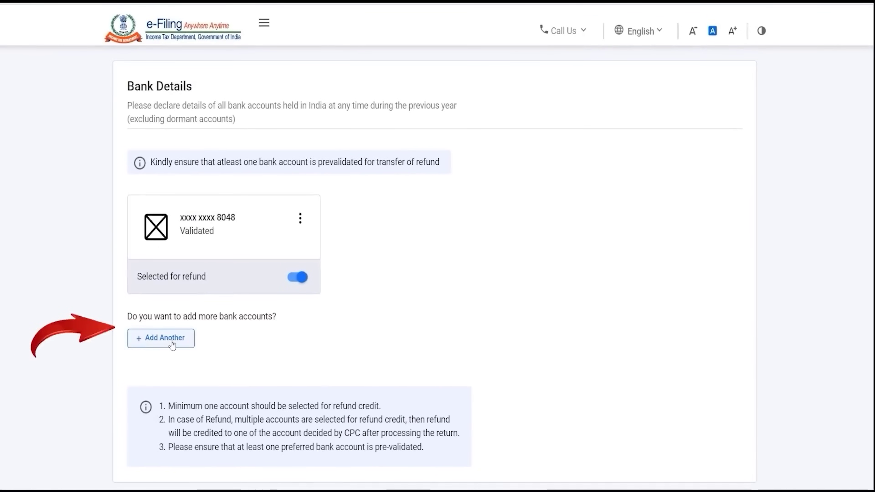
Start adding another bank account and cancel the redirect to the bank portal.
{"action": "left_click", "coordinate": [172, 342]}
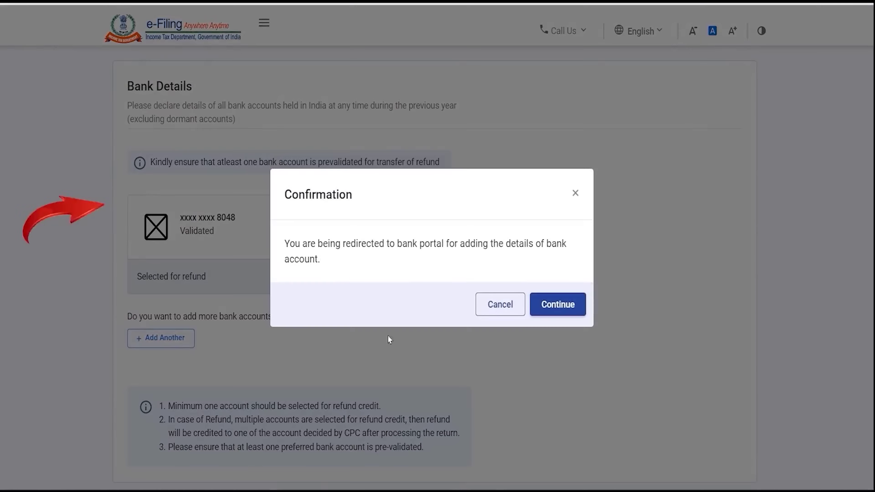
{"action": "left_click", "coordinate": [498, 304]}
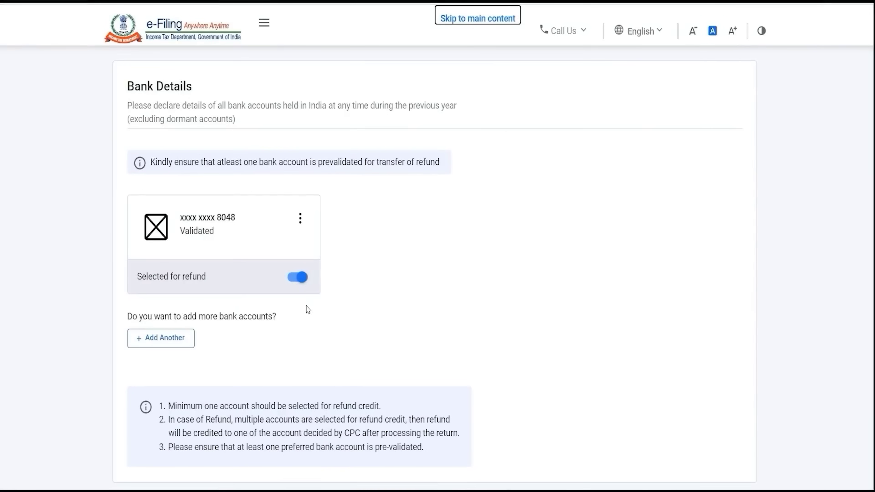
Confirm the personal information and open the Gross Total Income section of the return summary.
{"action": "scroll", "coordinate": [308, 309], "scroll_direction": "down", "scroll_amount": 4}
{"action": "left_click", "coordinate": [726, 387]}
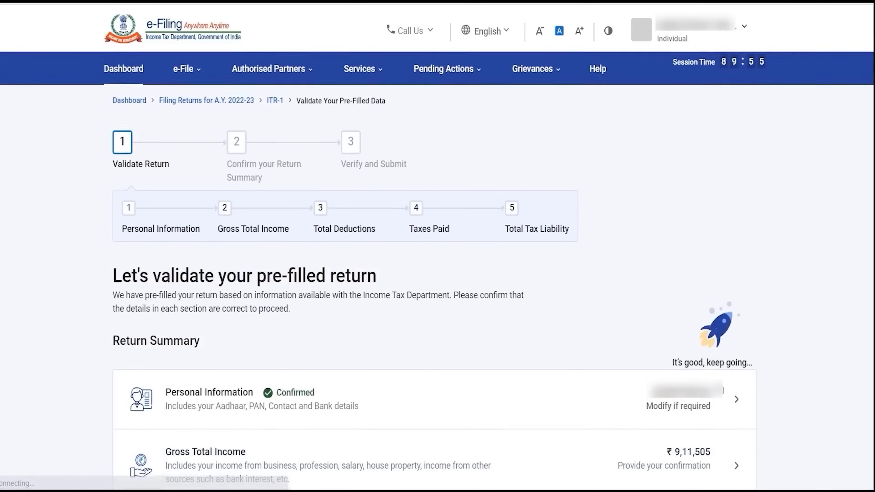
{"action": "scroll", "coordinate": [434, 291], "scroll_direction": "down", "scroll_amount": 3}
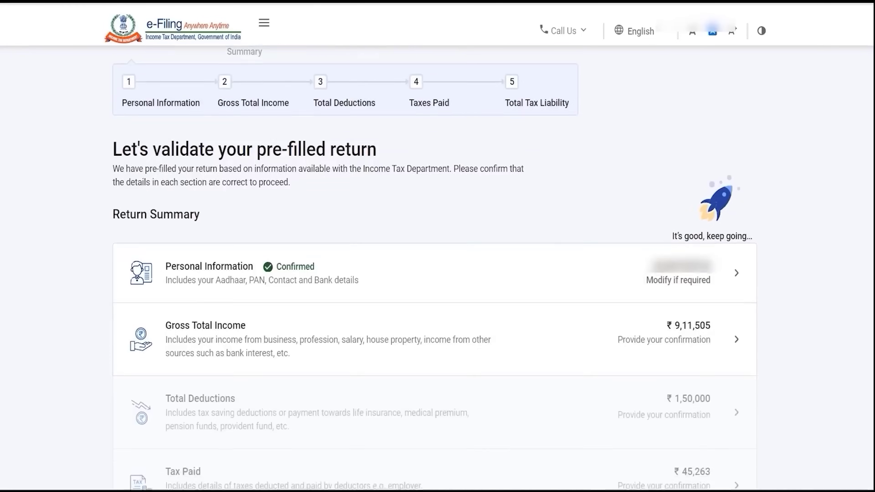
{"action": "scroll", "coordinate": [435, 291], "scroll_direction": "down", "scroll_amount": 2}
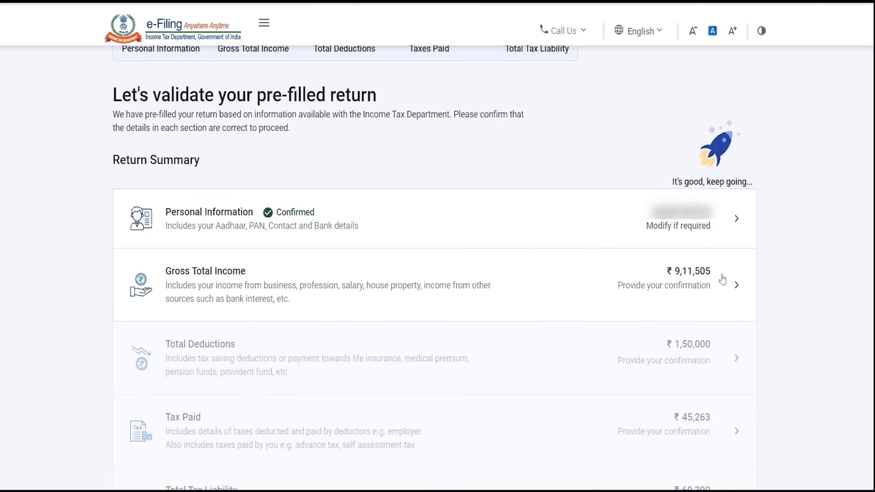
{"action": "left_click", "coordinate": [726, 285]}
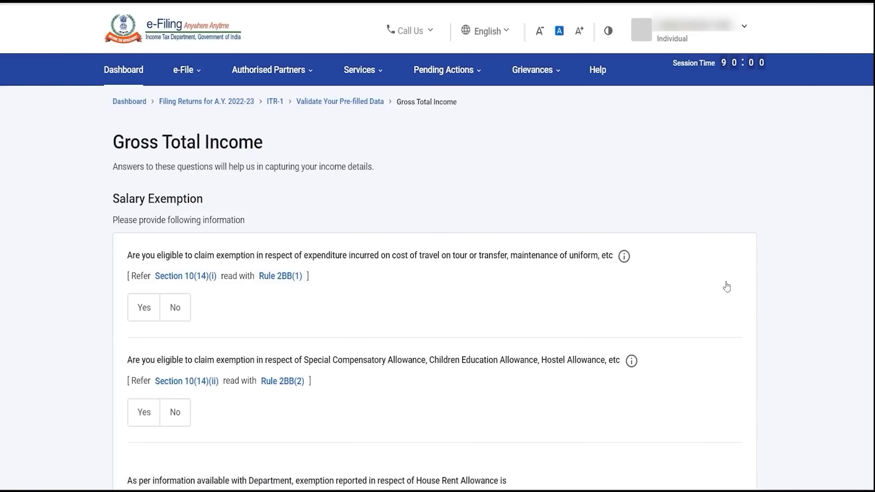
Try claiming 545 as the Section 10(14)(i) travel and uniform exemption, and set that question's answer to No.
{"action": "scroll", "coordinate": [453, 238], "scroll_direction": "down", "scroll_amount": 5}
{"action": "scroll", "coordinate": [453, 238], "scroll_direction": "up", "scroll_amount": 2}
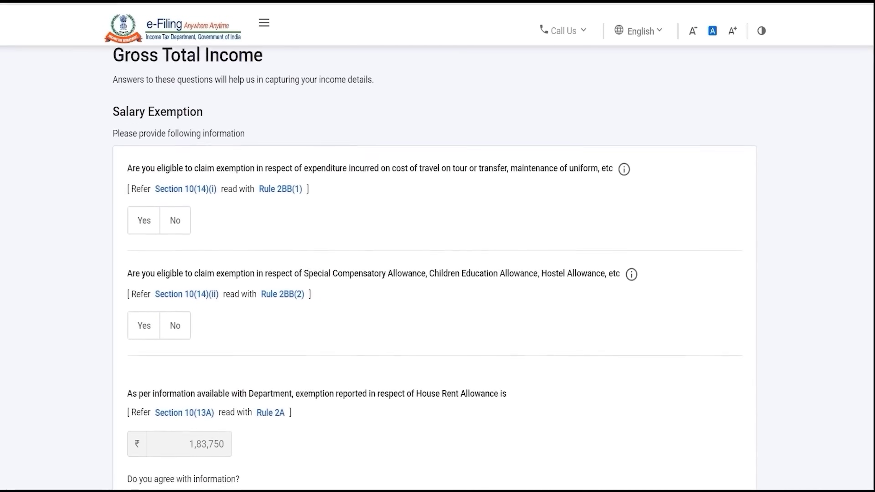
{"action": "scroll", "coordinate": [321, 439], "scroll_direction": "down", "scroll_amount": 9}
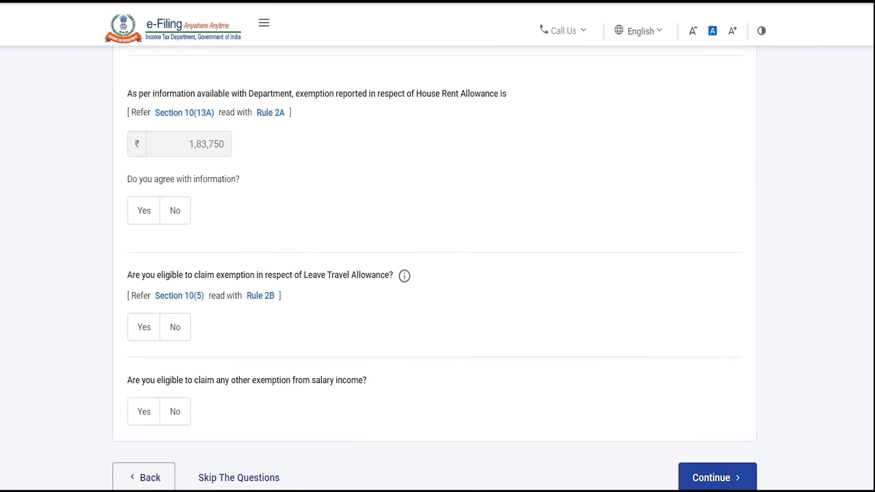
{"action": "scroll", "coordinate": [353, 275], "scroll_direction": "up", "scroll_amount": 11}
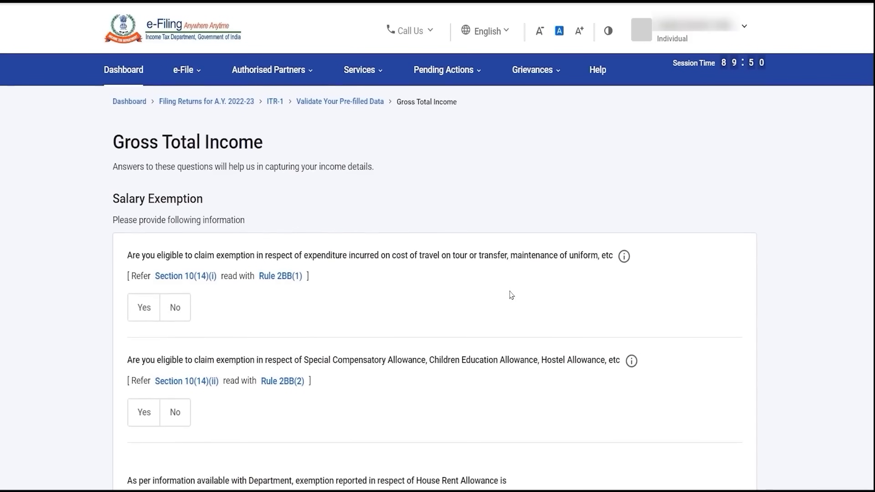
{"action": "left_click", "coordinate": [144, 314]}
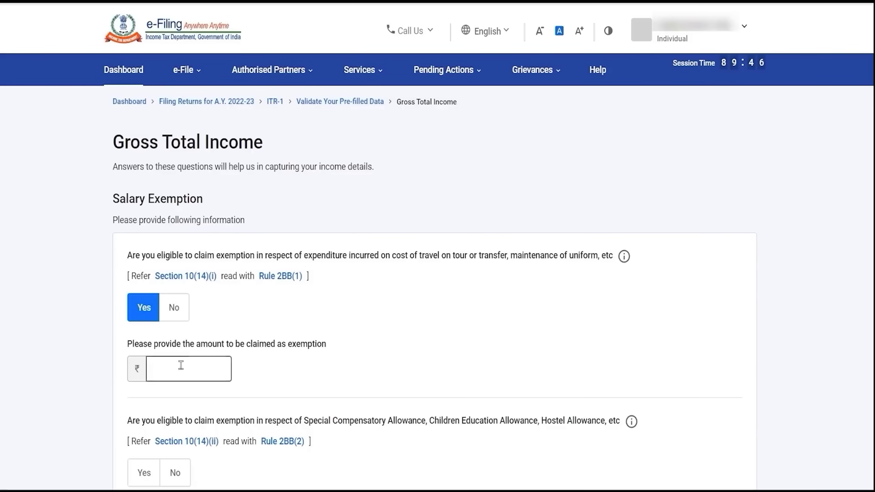
{"action": "type", "text": "545"}
{"action": "left_click", "coordinate": [171, 318]}
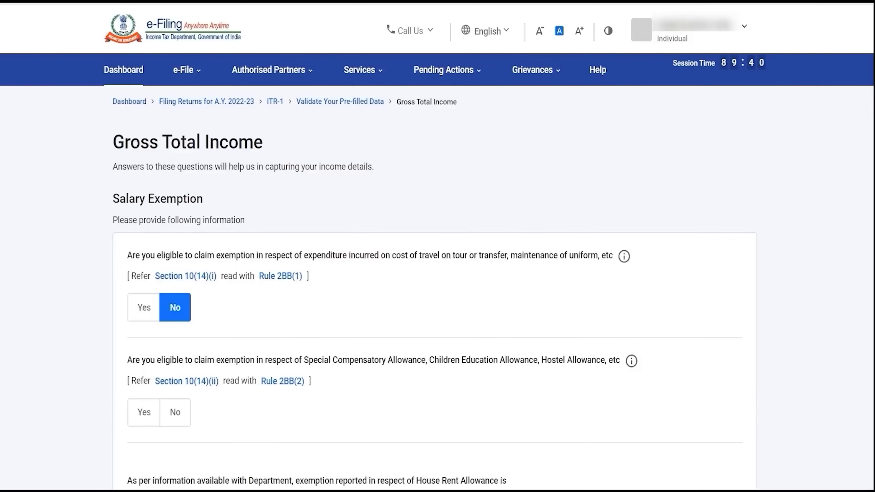
Agree with the reported House Rent Allowance exemption and continue to the income source details.
{"action": "scroll", "coordinate": [434, 250], "scroll_direction": "down", "scroll_amount": 8}
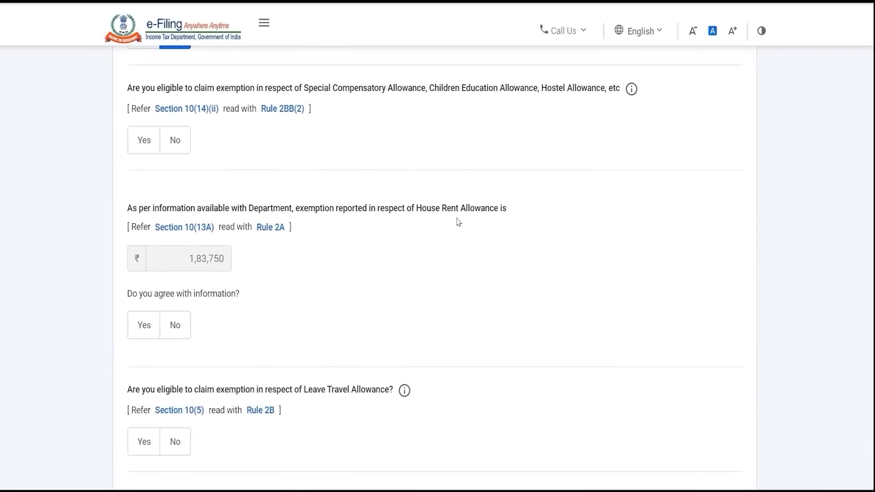
{"action": "left_click", "coordinate": [140, 329]}
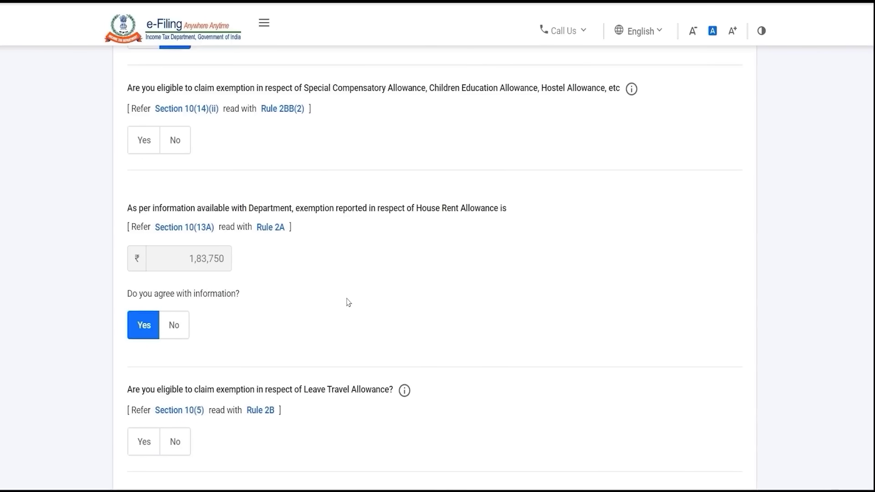
{"action": "scroll", "coordinate": [435, 241], "scroll_direction": "down", "scroll_amount": 5}
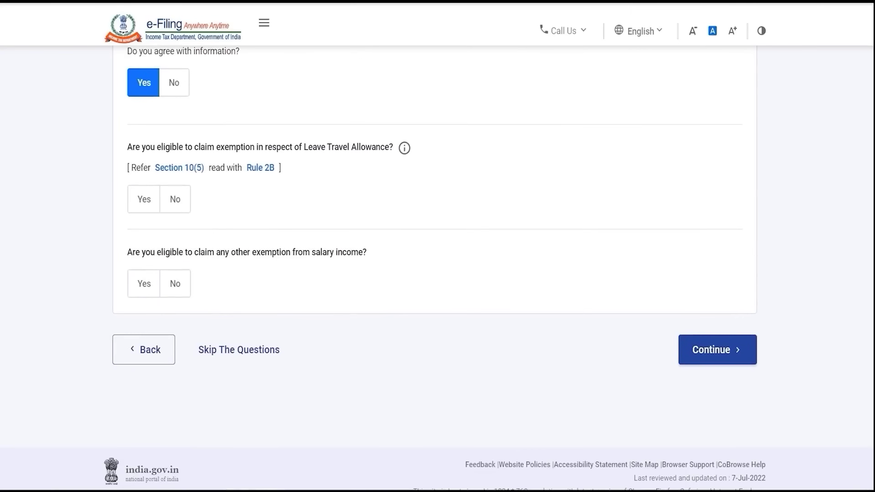
{"action": "scroll", "coordinate": [435, 241], "scroll_direction": "up", "scroll_amount": 2}
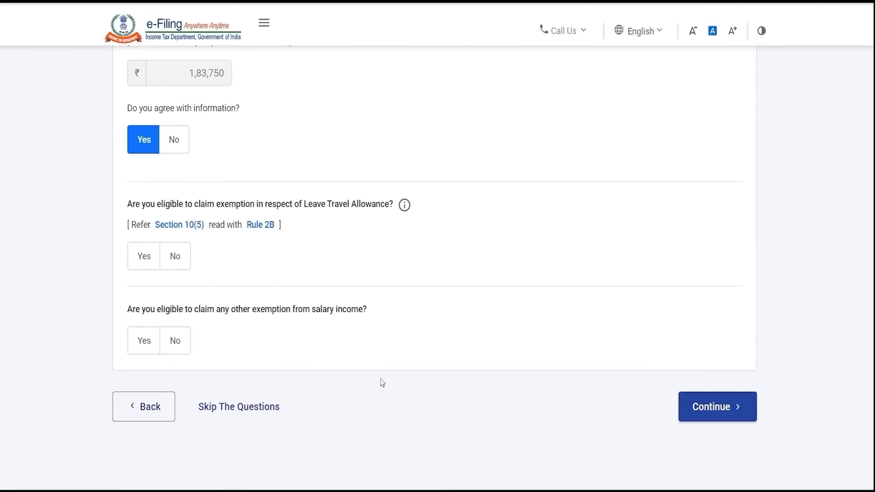
{"action": "scroll", "coordinate": [844, 234], "scroll_direction": "up", "scroll_amount": 1}
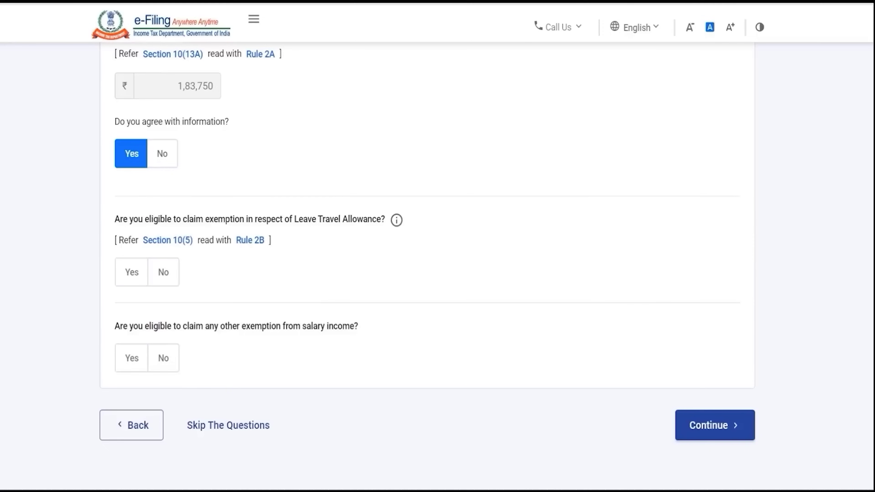
{"action": "left_click", "coordinate": [709, 422]}
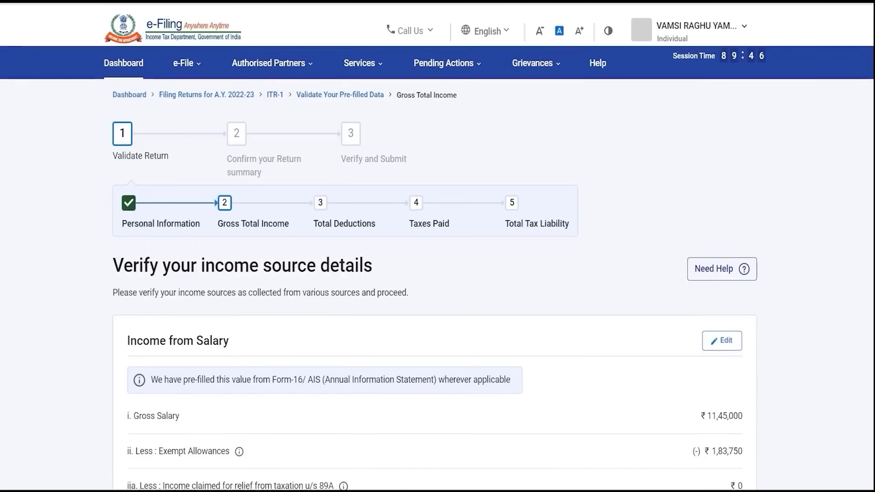
Start adding a house property breakup in the income source details and set the property type to Self Occupied.
{"action": "scroll", "coordinate": [870, 115], "scroll_direction": "down", "scroll_amount": 8}
{"action": "scroll", "coordinate": [649, 205], "scroll_direction": "up", "scroll_amount": 1}
{"action": "scroll", "coordinate": [649, 206], "scroll_direction": "down", "scroll_amount": 2}
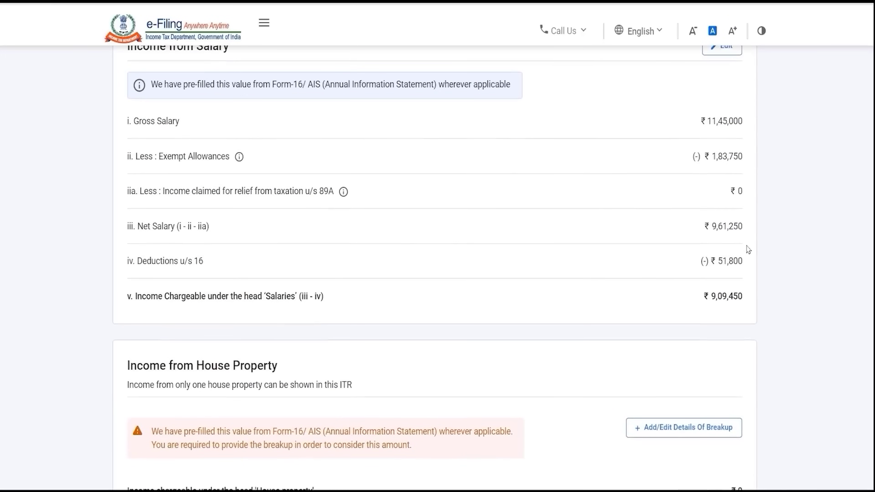
{"action": "scroll", "coordinate": [855, 232], "scroll_direction": "down", "scroll_amount": 2}
{"action": "scroll", "coordinate": [730, 207], "scroll_direction": "down", "scroll_amount": 1}
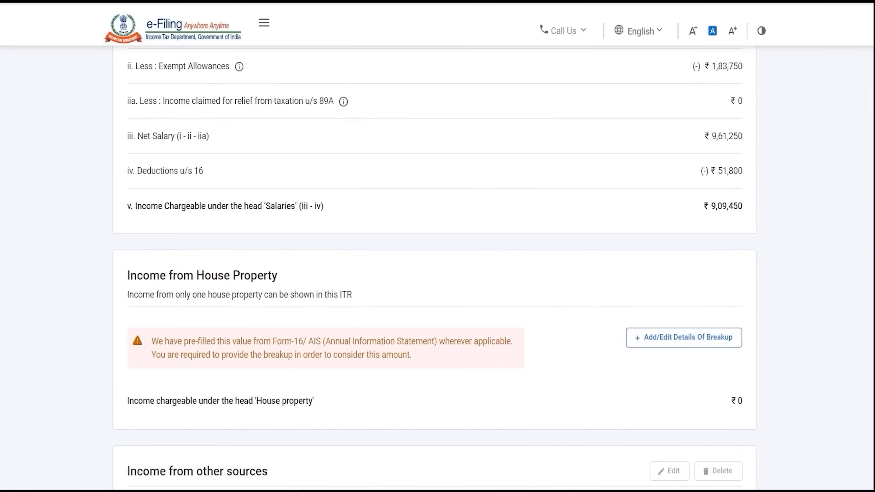
{"action": "scroll", "coordinate": [827, 228], "scroll_direction": "down", "scroll_amount": 5}
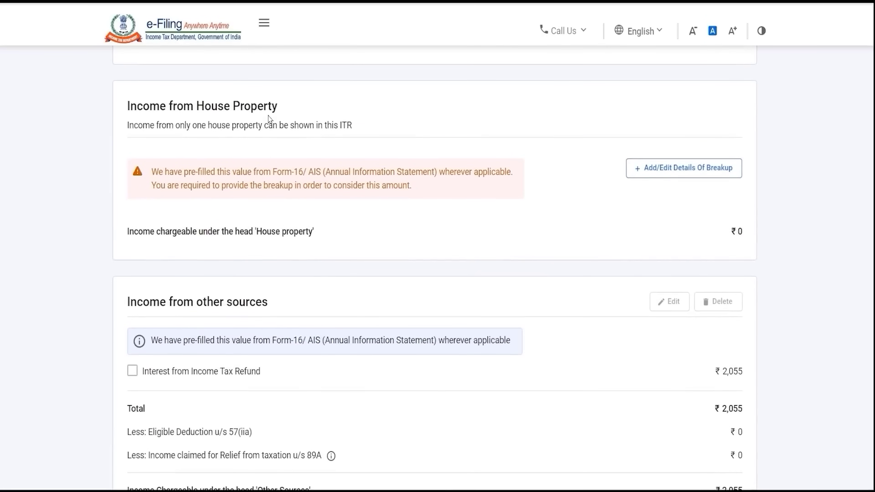
{"action": "left_click", "coordinate": [652, 175]}
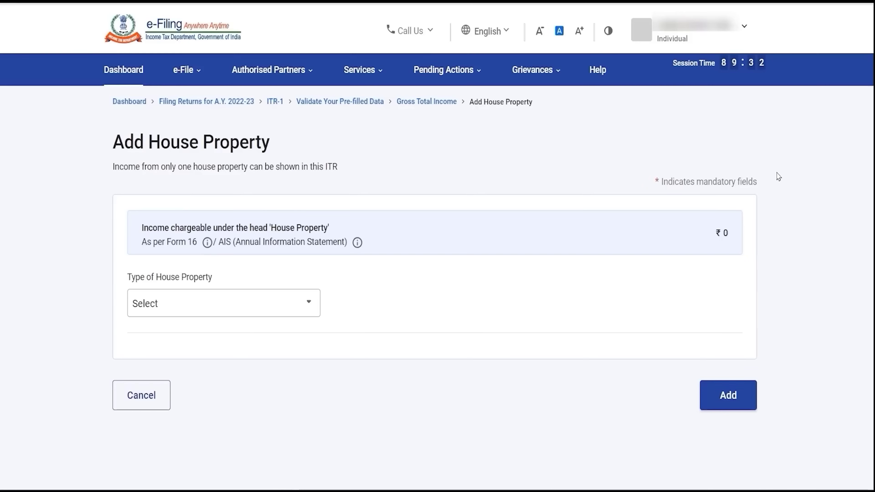
{"action": "scroll", "coordinate": [524, 214], "scroll_direction": "down", "scroll_amount": 1}
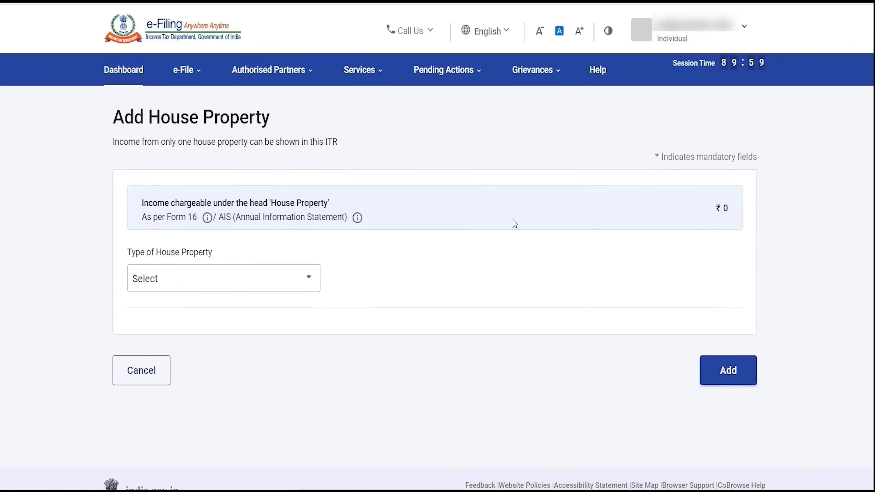
{"action": "left_click", "coordinate": [307, 265]}
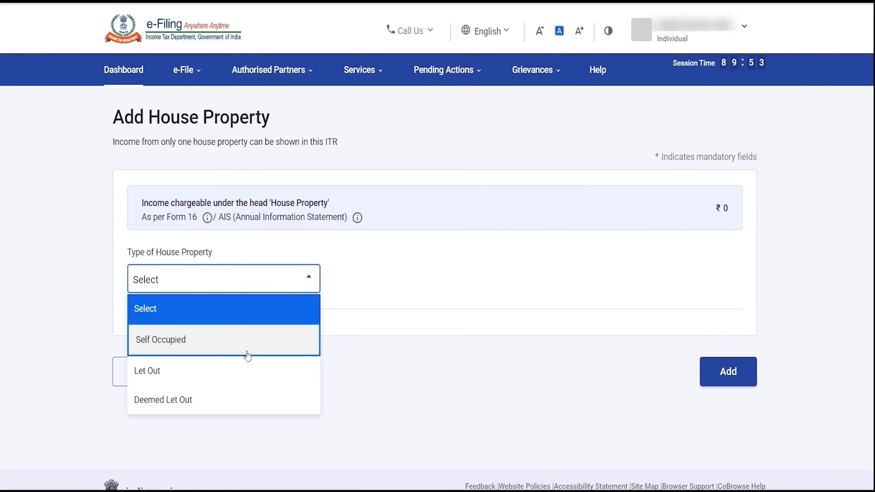
{"action": "left_click", "coordinate": [247, 356]}
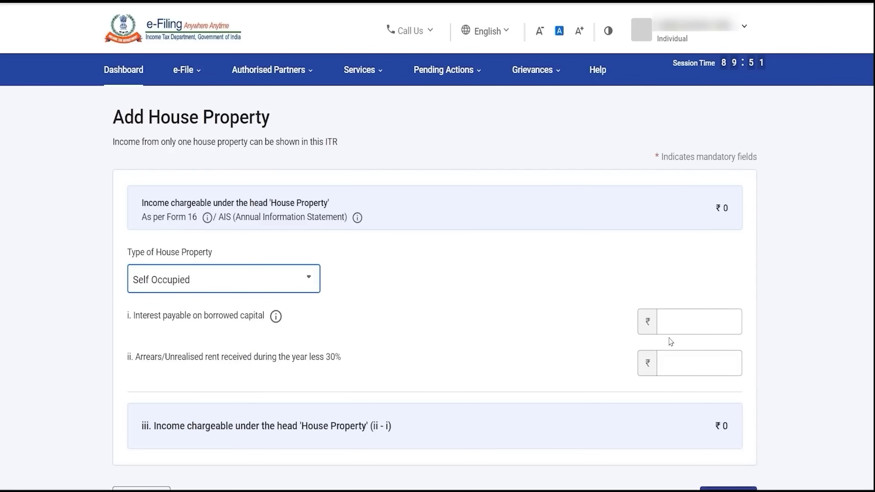
Try entering 52200 as interest payable on borrowed capital for the self-occupied property, and clear the amount.
{"action": "left_click", "coordinate": [676, 326]}
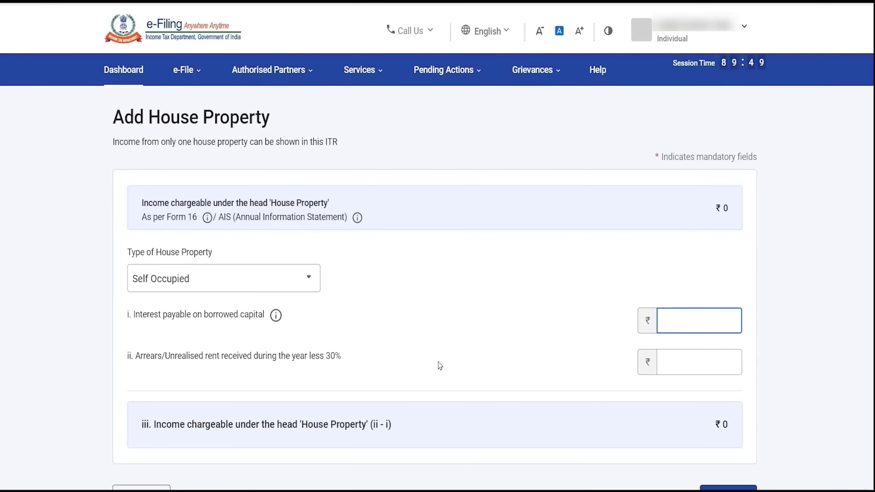
{"action": "type", "text": "52200"}
{"action": "key", "text": "BackSpace"}
{"action": "key", "text": "BackSpace"}
{"action": "key", "text": "BackSpace"}
{"action": "key", "text": "BackSpace"}
{"action": "key", "text": "BackSpace"}
Add savings bank account interest of 5,000 under Income from Other Sources and return to the income source details.
{"action": "scroll", "coordinate": [437, 276], "scroll_direction": "down", "scroll_amount": 3}
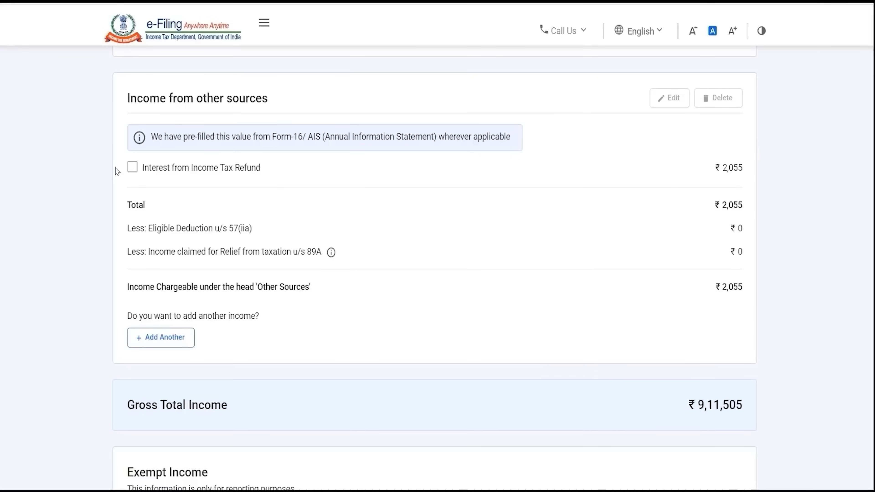
{"action": "left_click", "coordinate": [177, 336]}
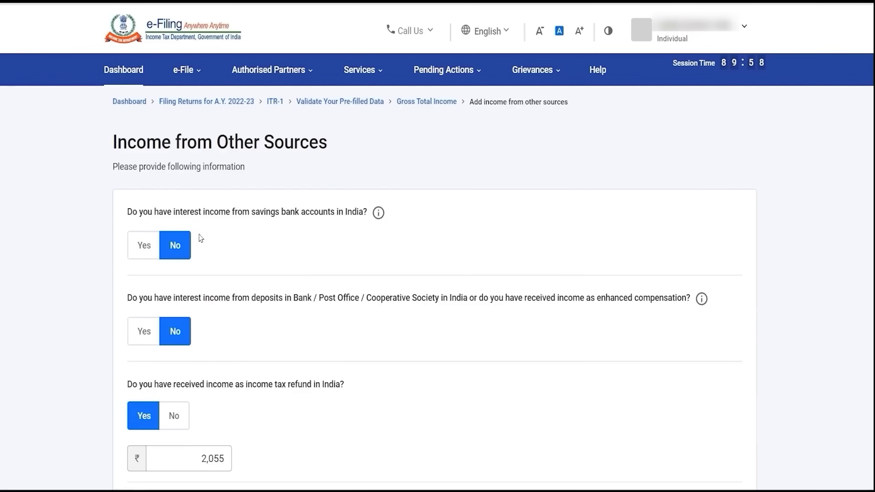
{"action": "left_click", "coordinate": [143, 246]}
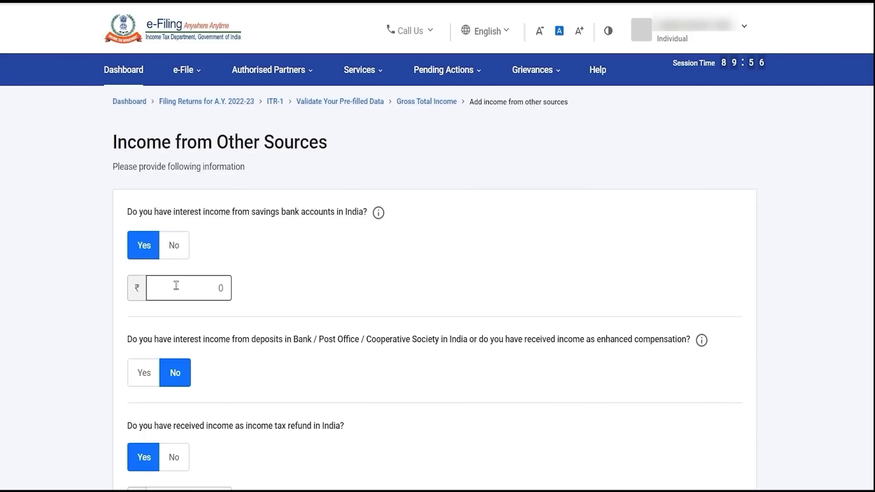
{"action": "left_click", "coordinate": [186, 284]}
{"action": "type", "text": "5000"}
{"action": "scroll", "coordinate": [435, 293], "scroll_direction": "down", "scroll_amount": 15}
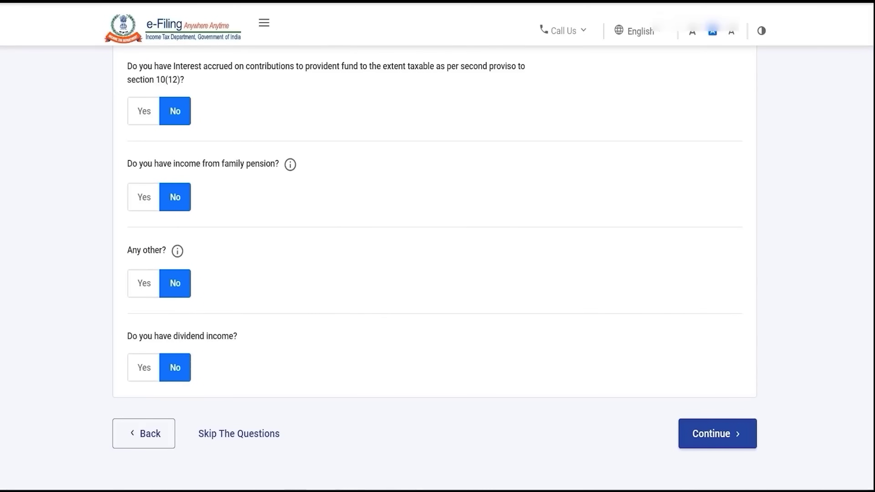
{"action": "scroll", "coordinate": [777, 401], "scroll_direction": "up", "scroll_amount": 5}
{"action": "scroll", "coordinate": [438, 269], "scroll_direction": "up", "scroll_amount": 10}
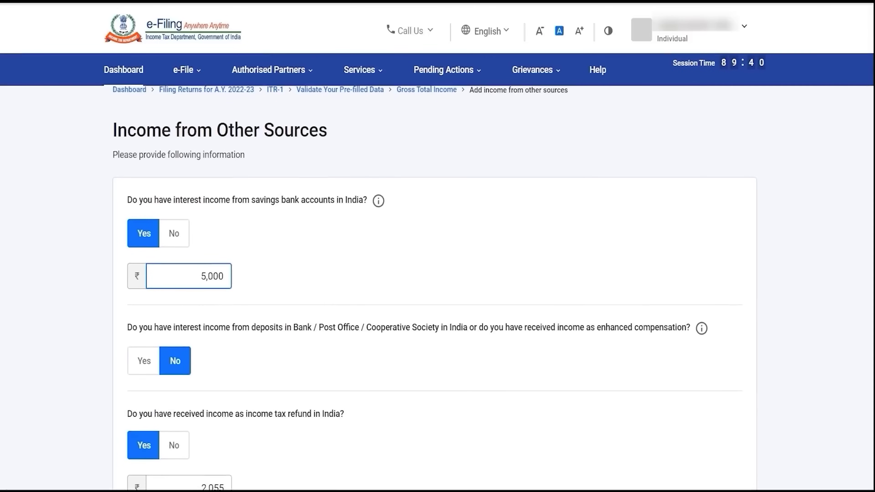
{"action": "left_click_drag", "start_coordinate": [113, 130], "coordinate": [245, 155]}
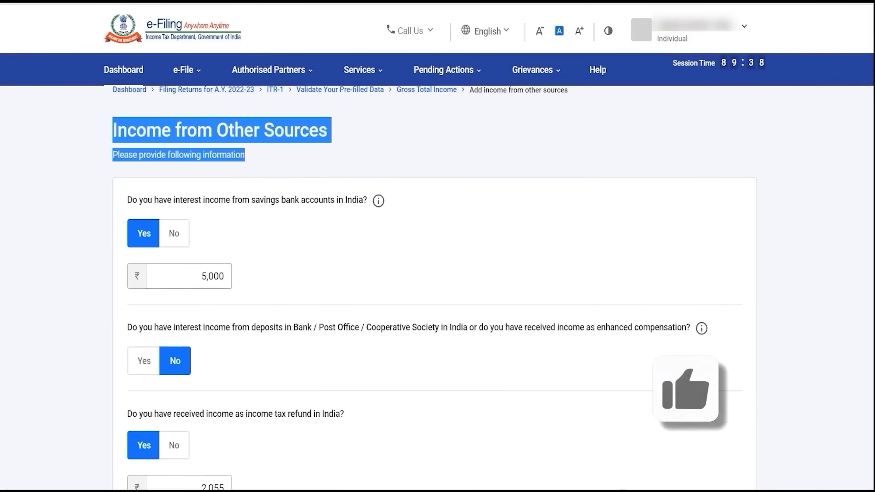
{"action": "scroll", "coordinate": [438, 269], "scroll_direction": "down", "scroll_amount": 3}
{"action": "scroll", "coordinate": [438, 269], "scroll_direction": "up", "scroll_amount": 2}
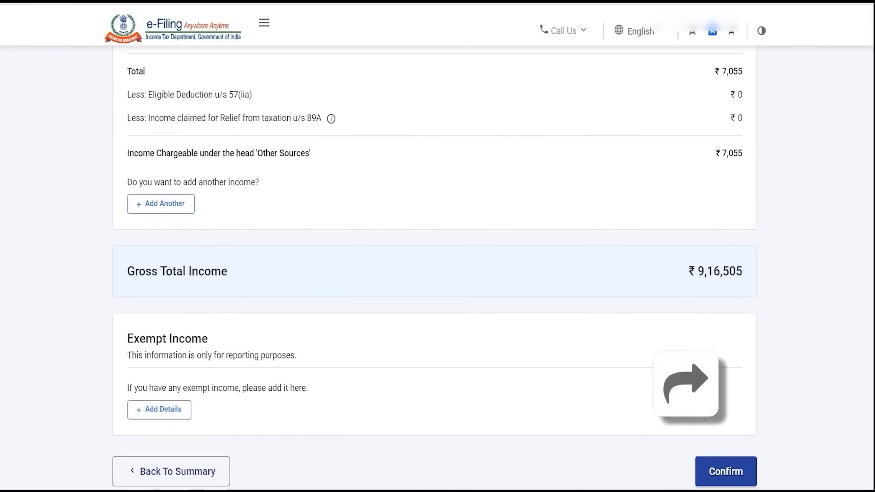
Review the other sources and gross total income, and browse the available natures of exempt income without adding one.
{"action": "scroll", "coordinate": [435, 272], "scroll_direction": "up", "scroll_amount": 5}
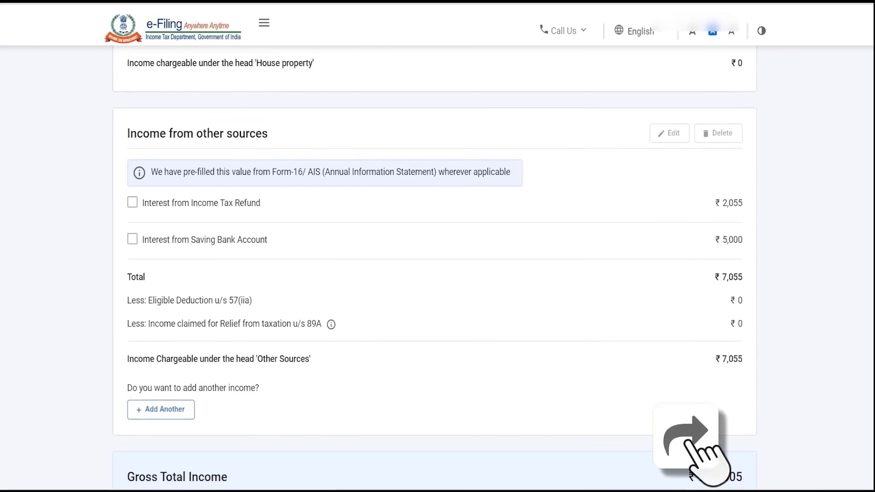
{"action": "scroll", "coordinate": [435, 272], "scroll_direction": "down", "scroll_amount": 4}
{"action": "scroll", "coordinate": [435, 246], "scroll_direction": "down", "scroll_amount": 5}
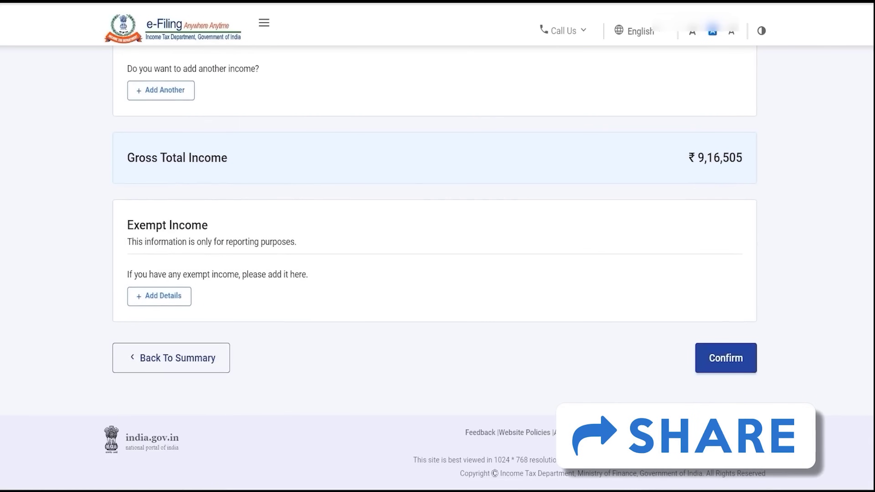
{"action": "scroll", "coordinate": [435, 246], "scroll_direction": "up", "scroll_amount": 5}
{"action": "scroll", "coordinate": [435, 246], "scroll_direction": "down", "scroll_amount": 5}
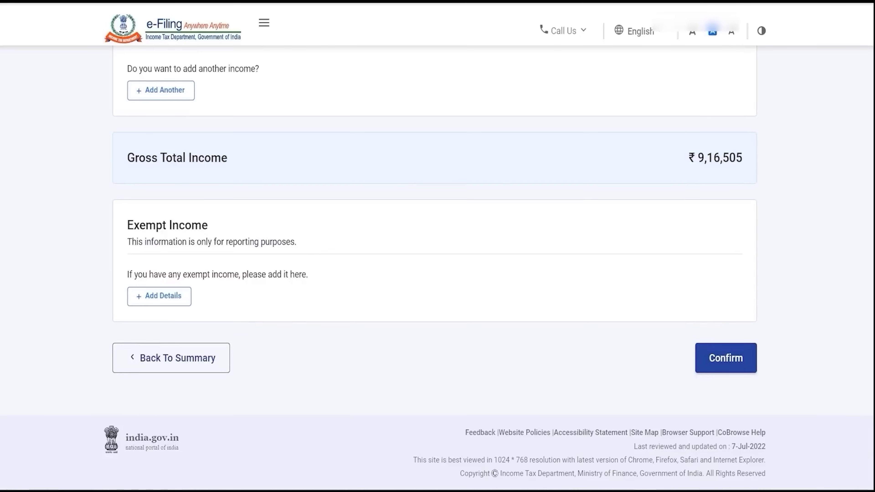
{"action": "left_click", "coordinate": [171, 303]}
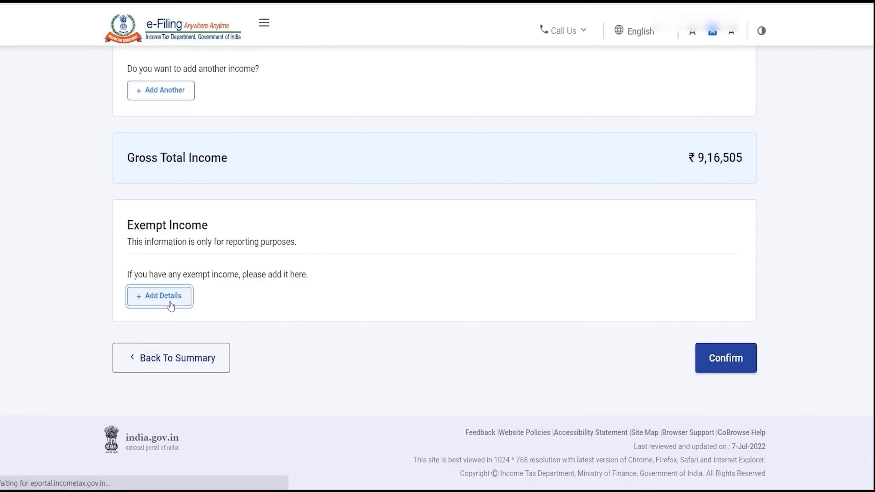
{"action": "left_click", "coordinate": [221, 211]}
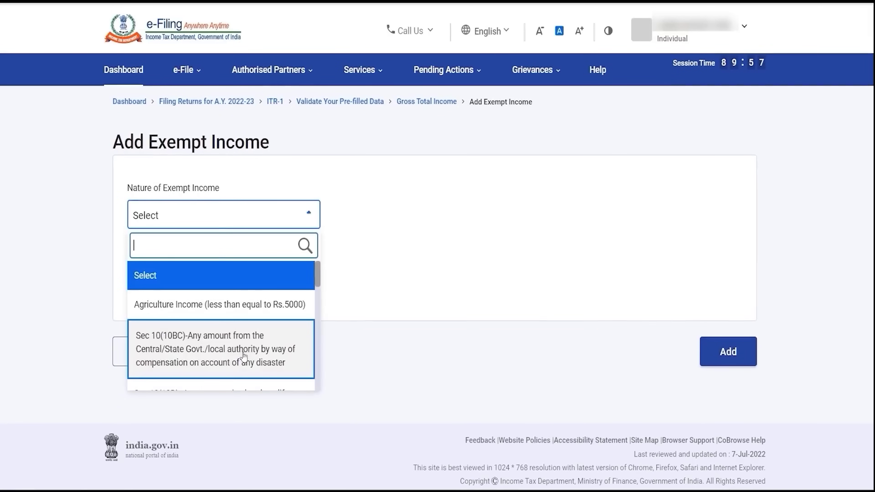
{"action": "scroll", "coordinate": [244, 355], "scroll_direction": "down", "scroll_amount": 2}
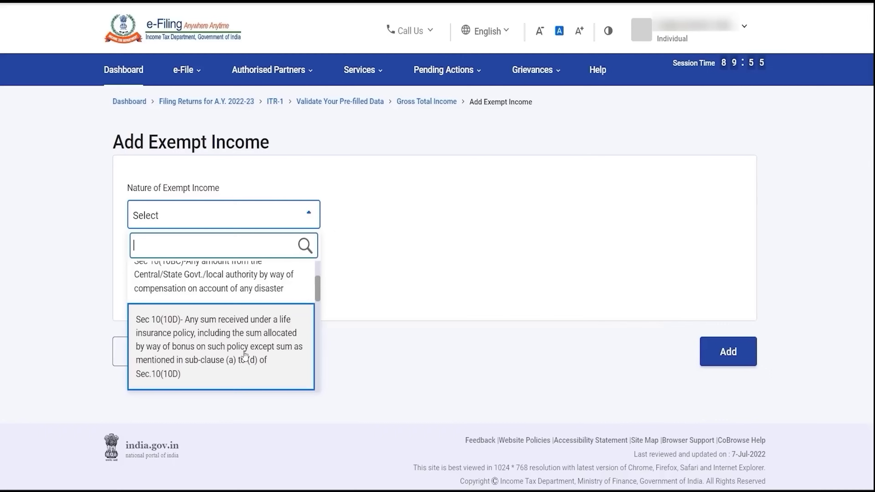
{"action": "scroll", "coordinate": [244, 355], "scroll_direction": "down", "scroll_amount": 1}
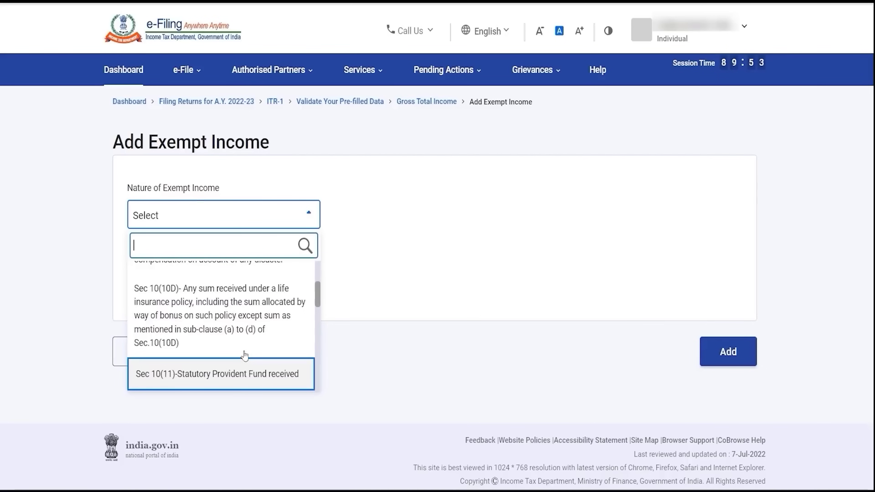
{"action": "scroll", "coordinate": [244, 355], "scroll_direction": "down", "scroll_amount": 2}
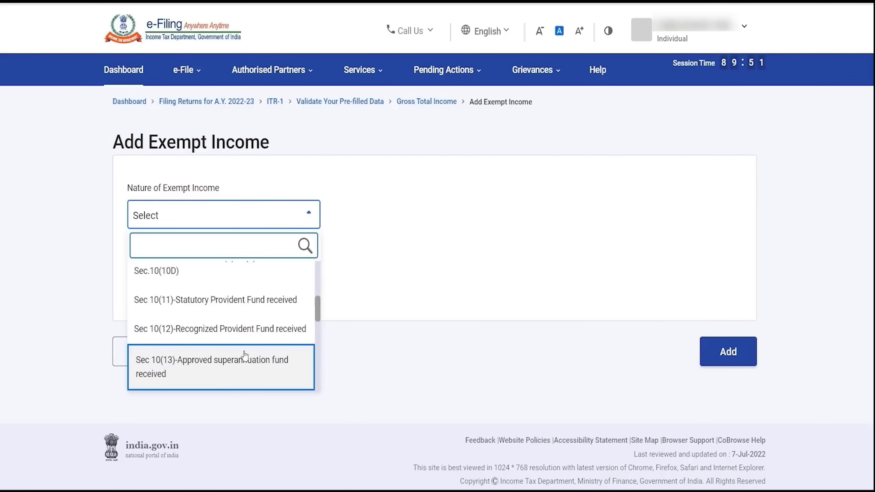
{"action": "scroll", "coordinate": [244, 355], "scroll_direction": "down", "scroll_amount": 2}
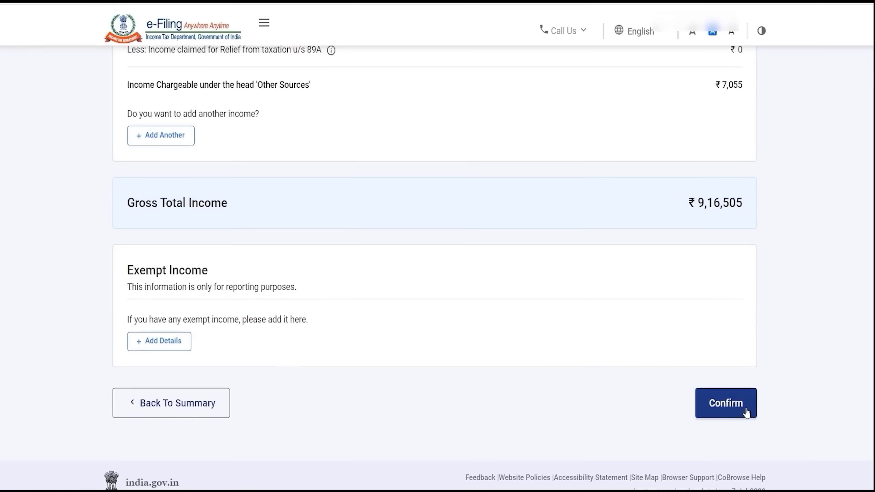
Confirm the Gross Total Income section and open the Total Deductions section from the return summary.
{"action": "left_click", "coordinate": [744, 408]}
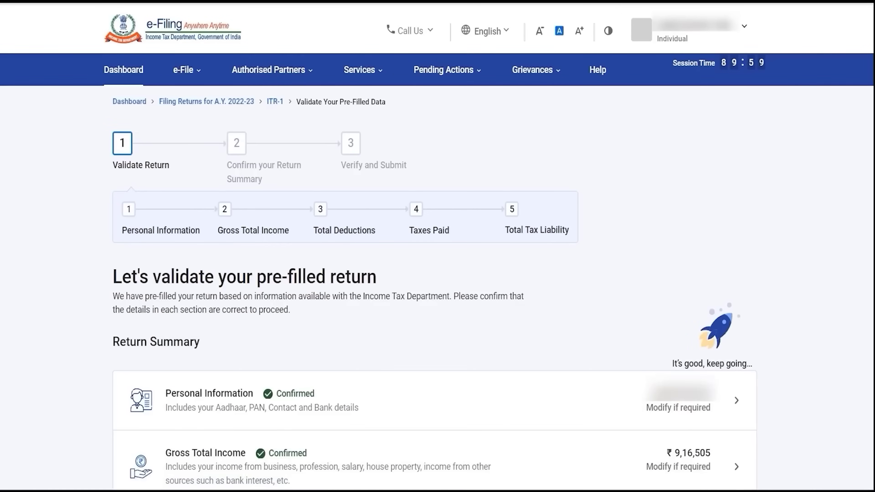
{"action": "scroll", "coordinate": [434, 276], "scroll_direction": "down", "scroll_amount": 5}
{"action": "scroll", "coordinate": [717, 284], "scroll_direction": "down", "scroll_amount": 2}
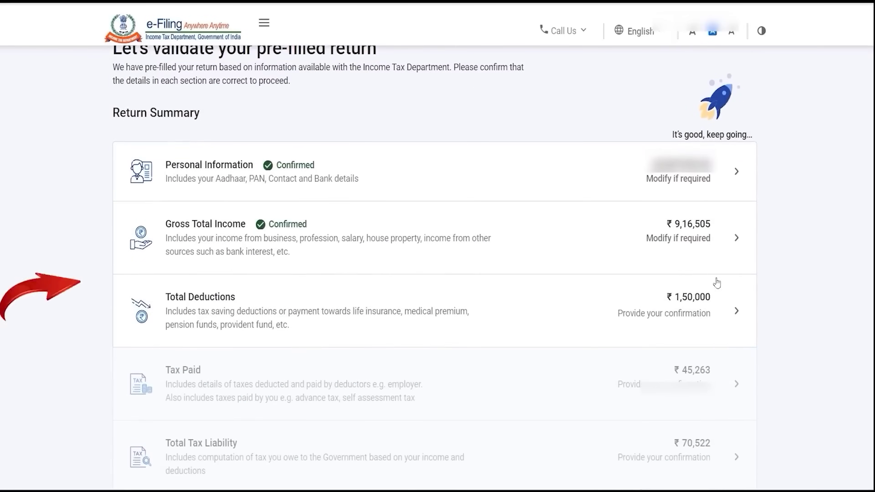
{"action": "left_click", "coordinate": [732, 303]}
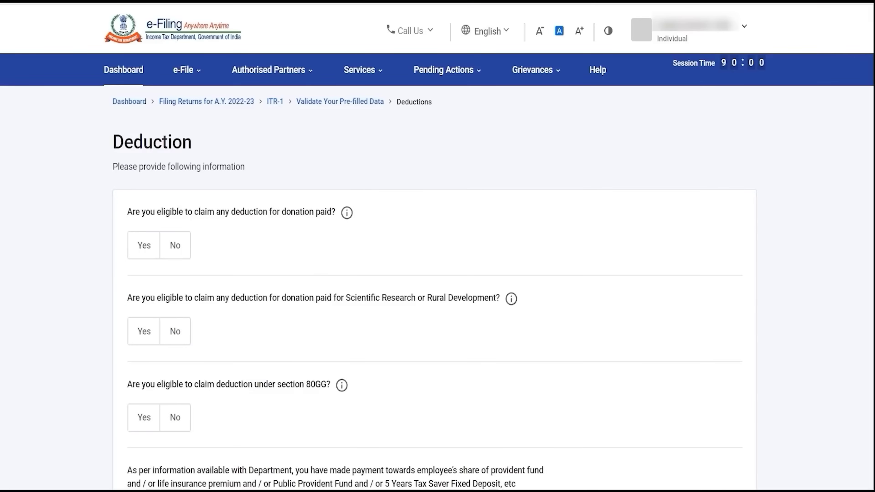
Answer Yes to the Section 80D medical insurance and Section 80TTA savings interest deductions, and continue to the deduction verification.
{"action": "scroll", "coordinate": [851, 252], "scroll_direction": "down", "scroll_amount": 8}
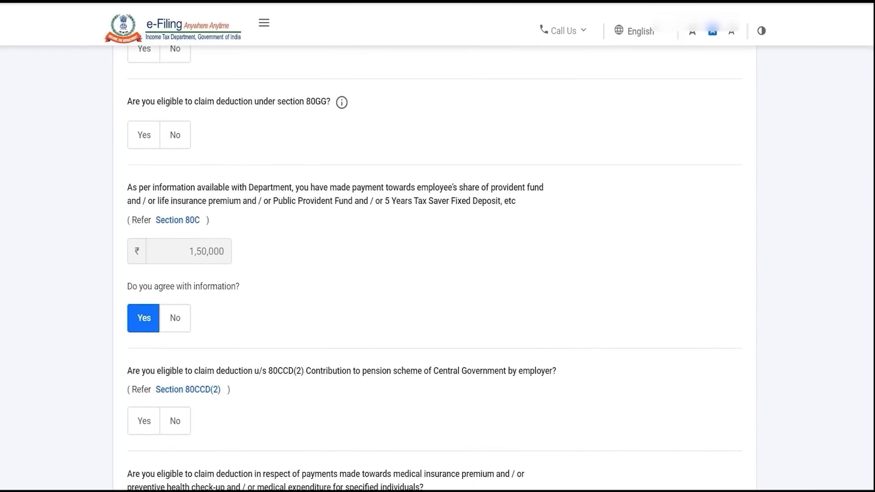
{"action": "scroll", "coordinate": [438, 268], "scroll_direction": "up", "scroll_amount": 6}
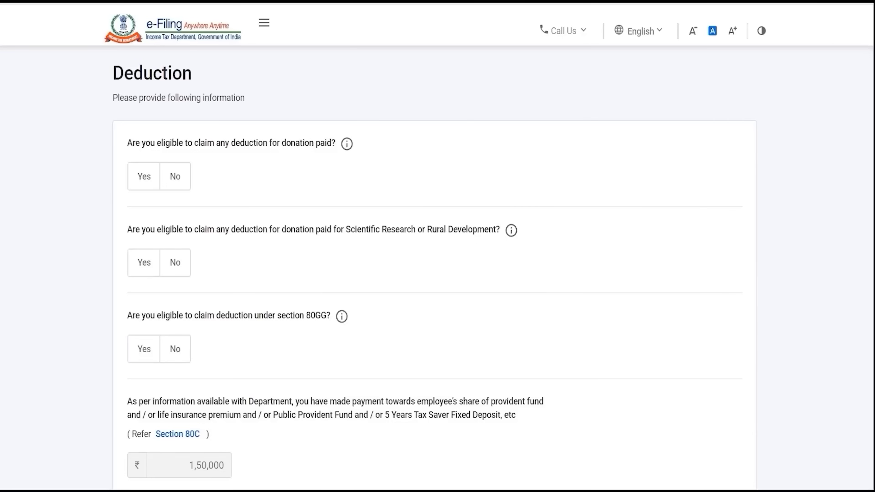
{"action": "scroll", "coordinate": [435, 272], "scroll_direction": "down", "scroll_amount": 5}
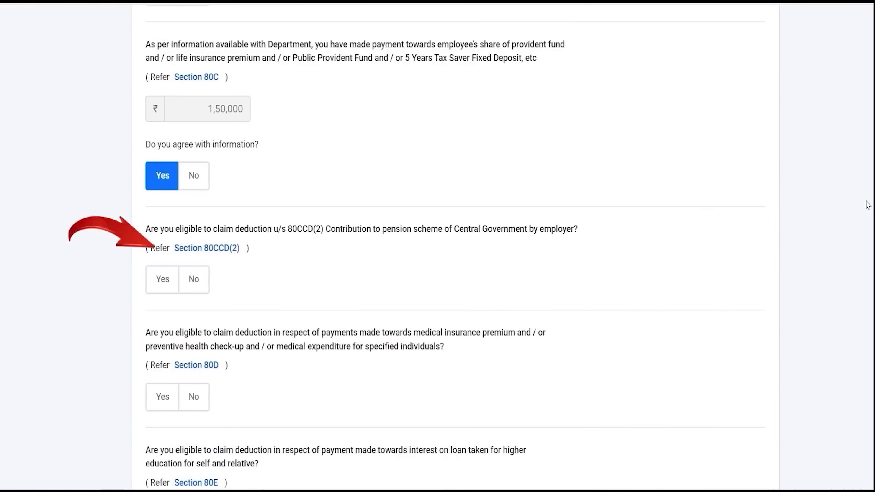
{"action": "scroll", "coordinate": [518, 284], "scroll_direction": "down", "scroll_amount": 3}
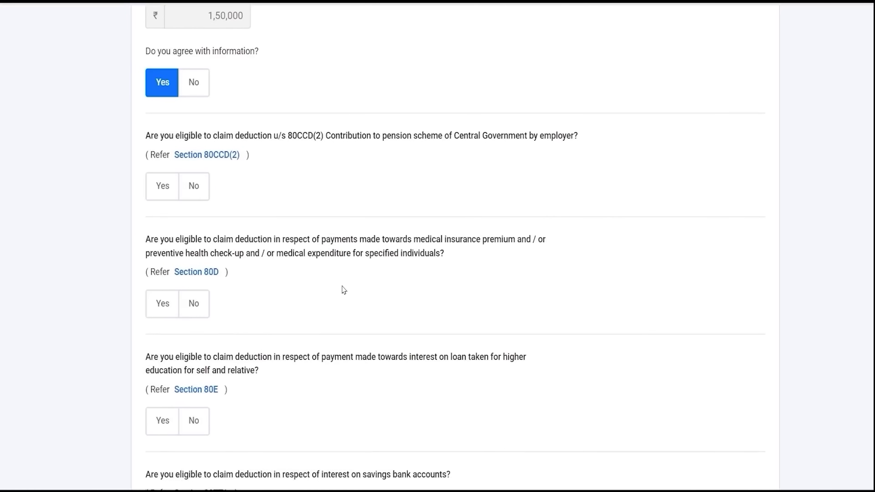
{"action": "left_click", "coordinate": [163, 303]}
{"action": "scroll", "coordinate": [162, 303], "scroll_direction": "down", "scroll_amount": 10}
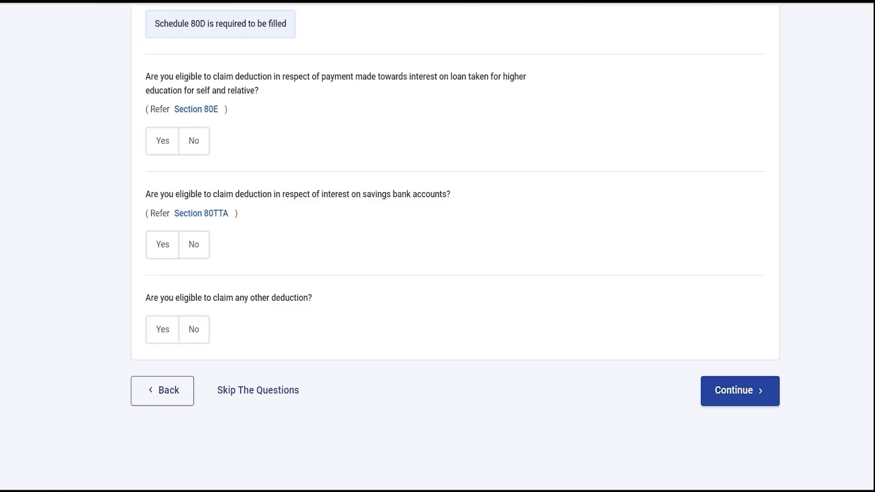
{"action": "left_click", "coordinate": [163, 244]}
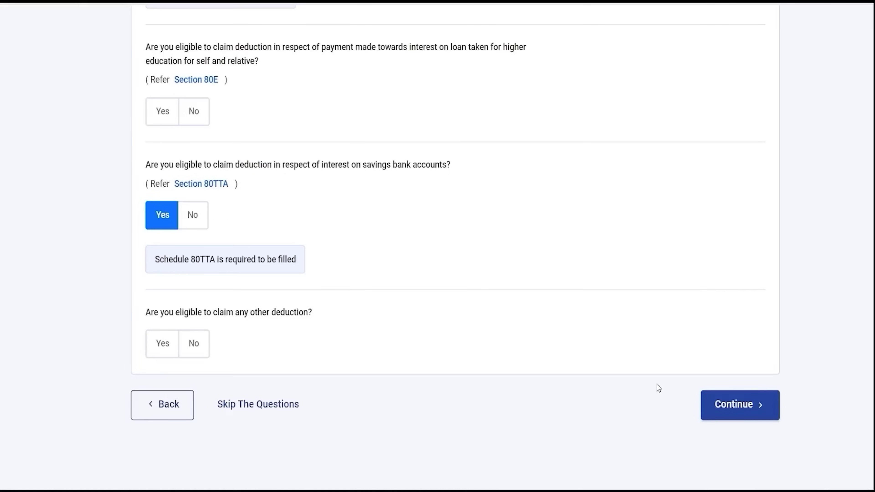
{"action": "left_click", "coordinate": [742, 401]}
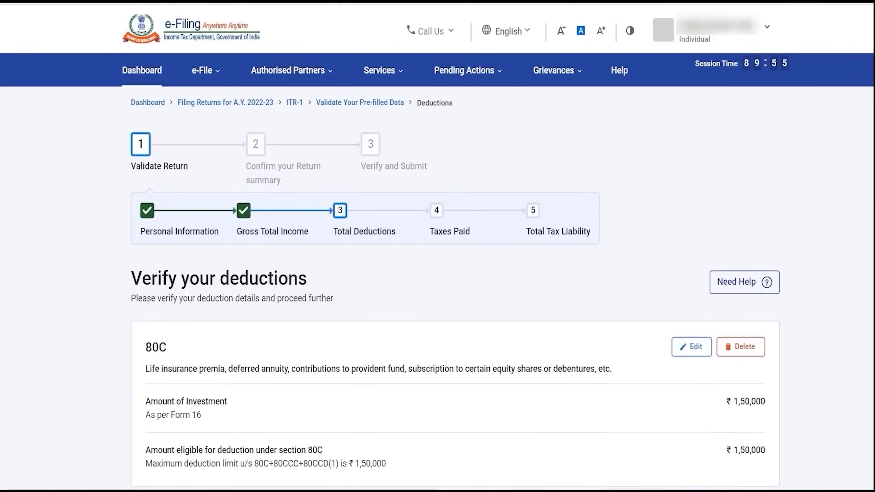
{"action": "scroll", "coordinate": [455, 252], "scroll_direction": "down", "scroll_amount": 10}
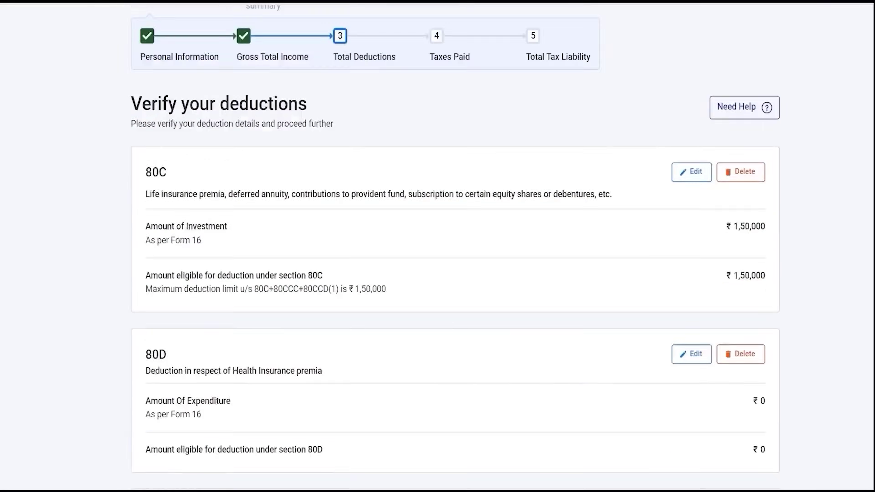
Open the 80D deduction for editing and answer Yes to whether a family member excluding parents is a senior citizen.
{"action": "scroll", "coordinate": [455, 252], "scroll_direction": "up", "scroll_amount": 6}
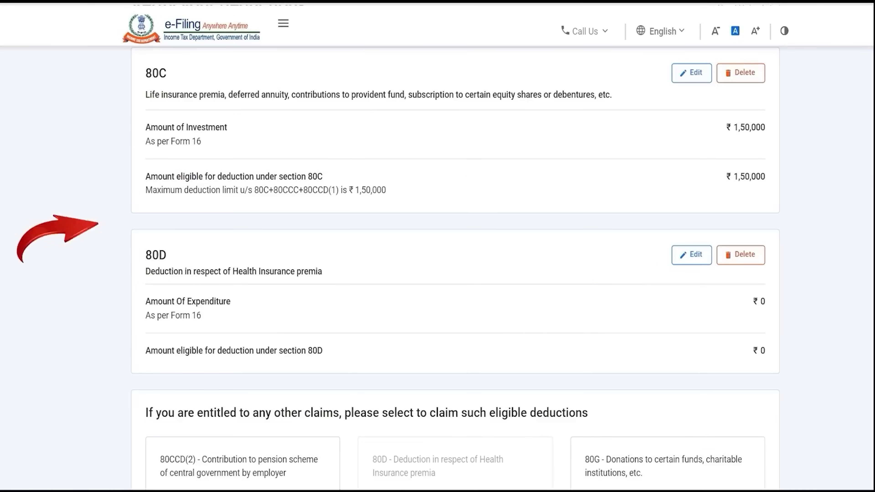
{"action": "left_click", "coordinate": [705, 266]}
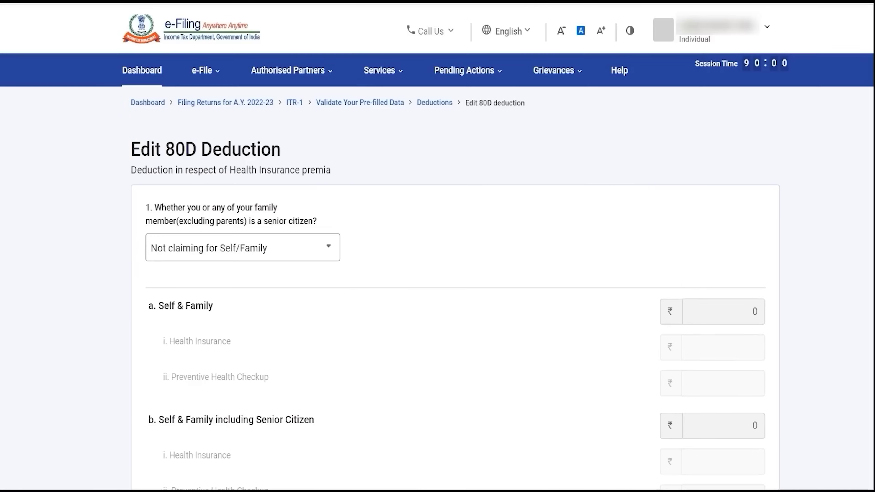
{"action": "left_click", "coordinate": [318, 249]}
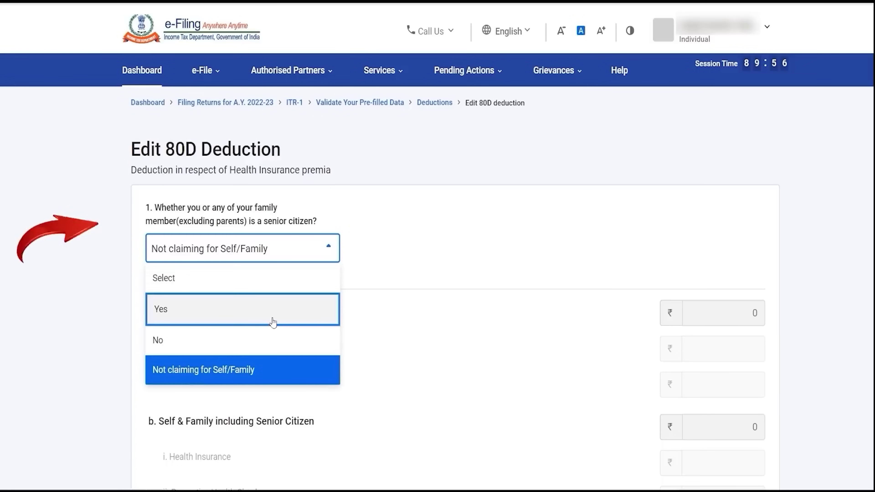
{"action": "left_click", "coordinate": [271, 319]}
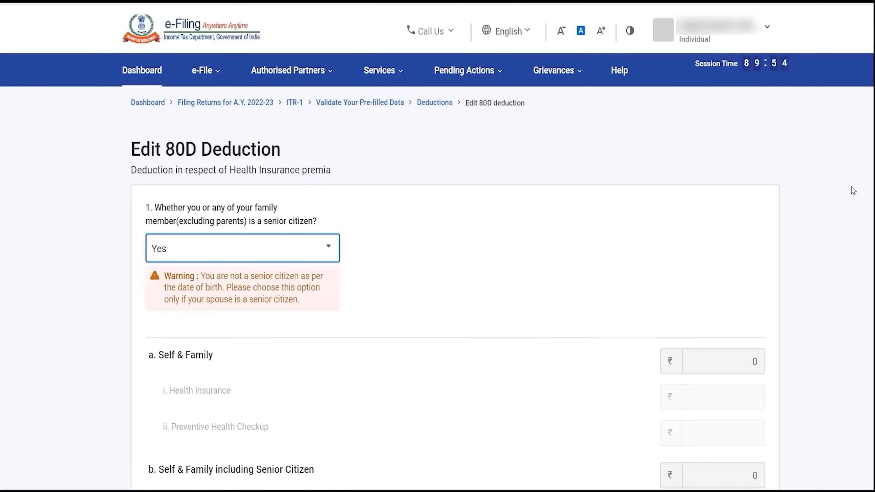
{"action": "scroll", "coordinate": [745, 292], "scroll_direction": "down", "scroll_amount": 5}
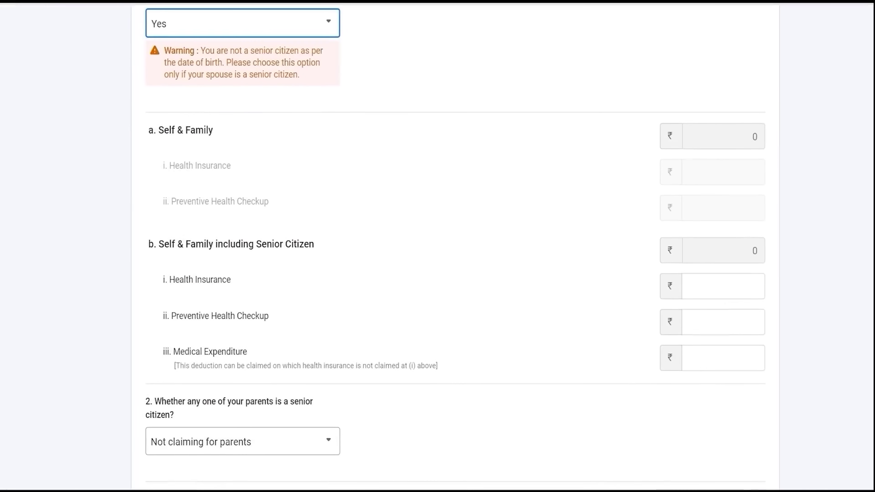
{"action": "left_click", "coordinate": [745, 291]}
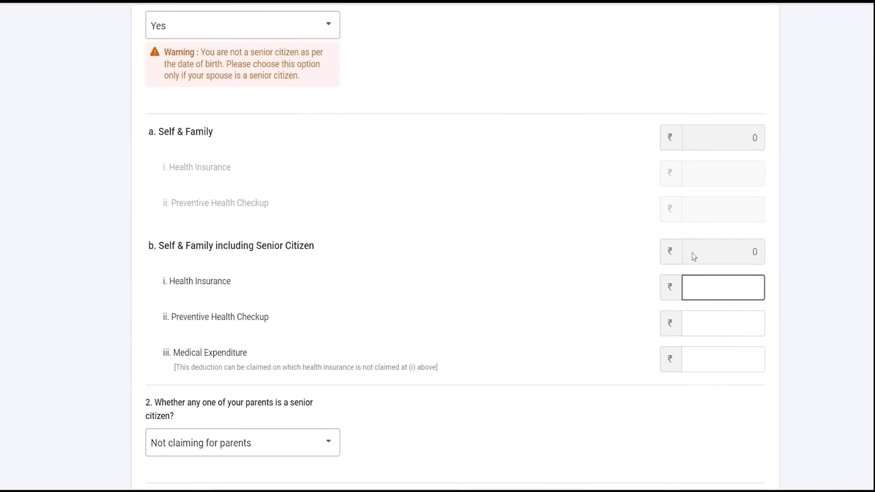
Change the family senior citizen answer to No and check the Health Insurance and Preventive Health Checkup fields under Self & Family.
{"action": "left_click", "coordinate": [328, 25]}
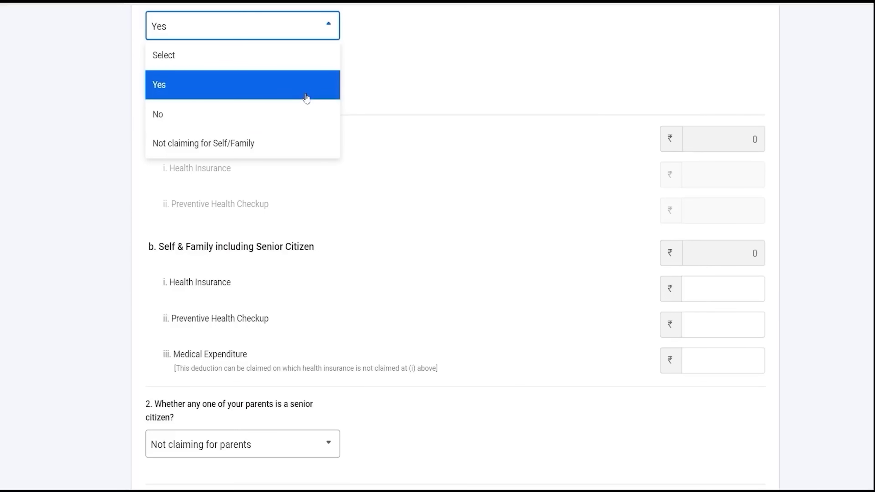
{"action": "left_click", "coordinate": [310, 123]}
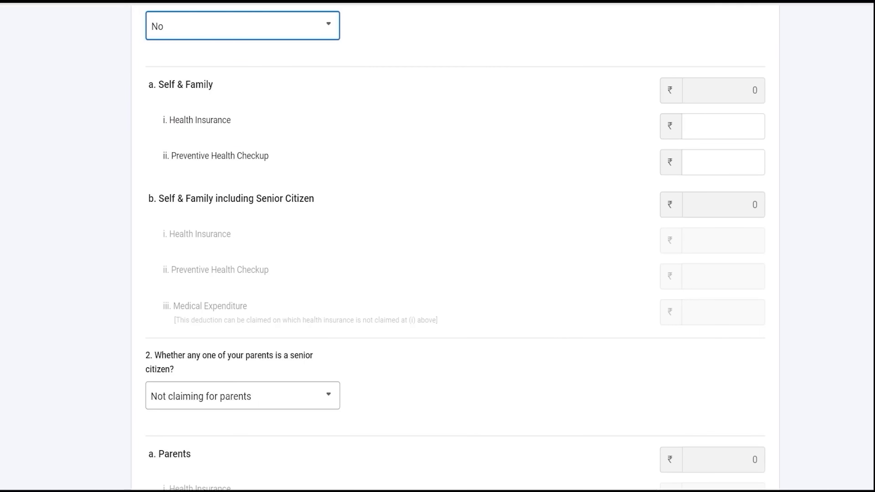
{"action": "scroll", "coordinate": [772, 170], "scroll_direction": "up", "scroll_amount": 1}
{"action": "left_click", "coordinate": [742, 166]}
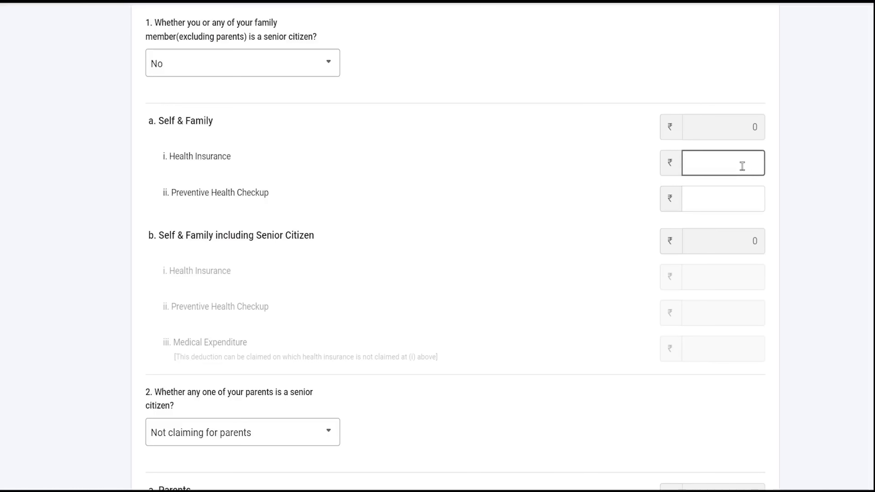
{"action": "left_click", "coordinate": [729, 191]}
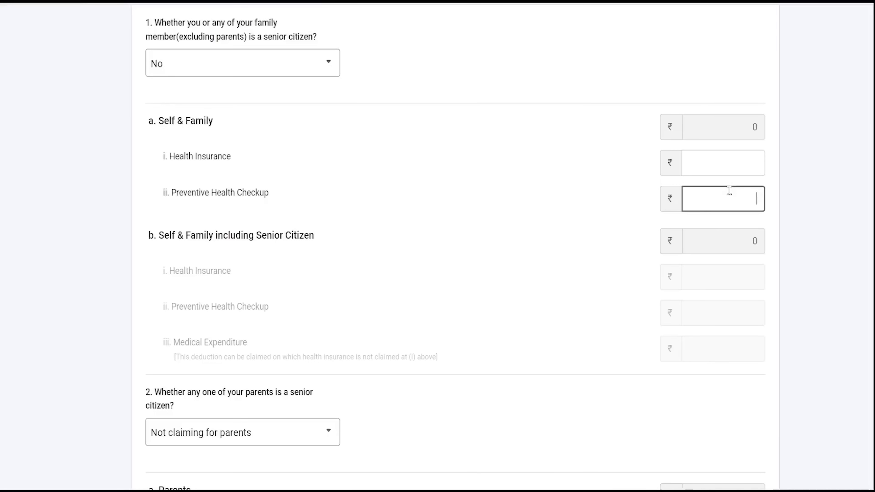
Answer Yes to whether a parent is a senior citizen and return to the deductions list without entering any 80D amounts.
{"action": "scroll", "coordinate": [396, 192], "scroll_direction": "down", "scroll_amount": 7}
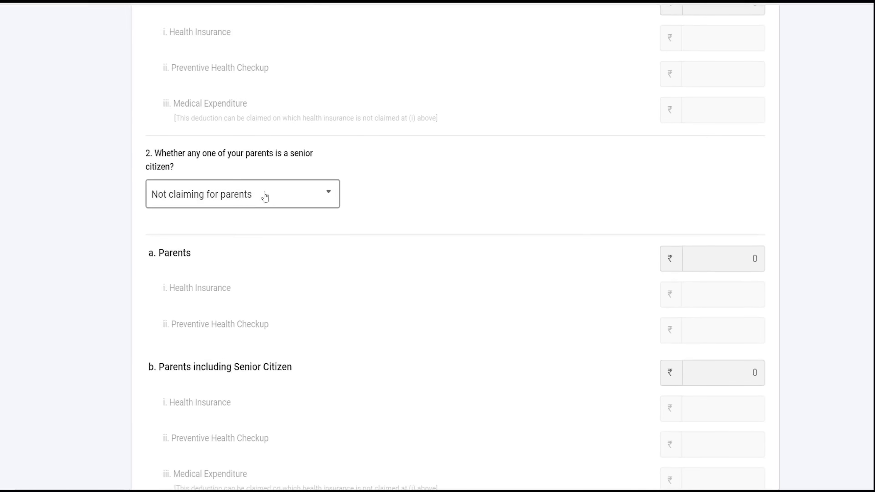
{"action": "left_click", "coordinate": [265, 196]}
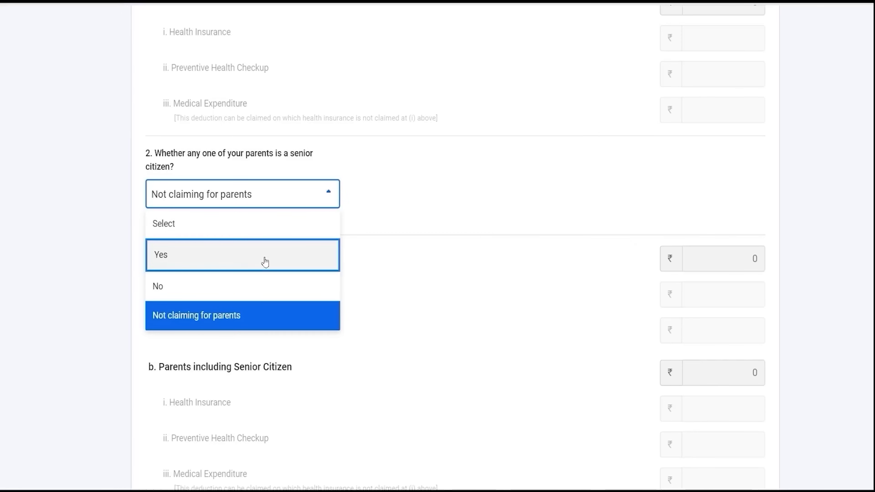
{"action": "left_click", "coordinate": [265, 262]}
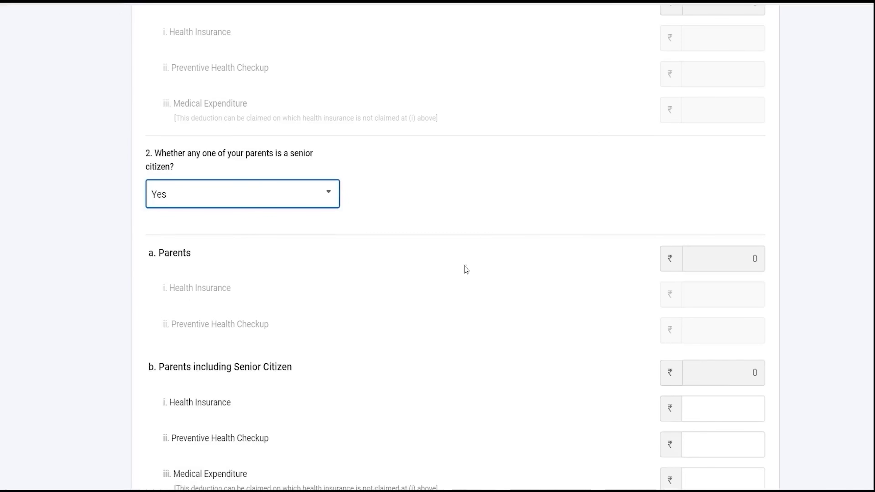
{"action": "scroll", "coordinate": [823, 250], "scroll_direction": "down", "scroll_amount": 3}
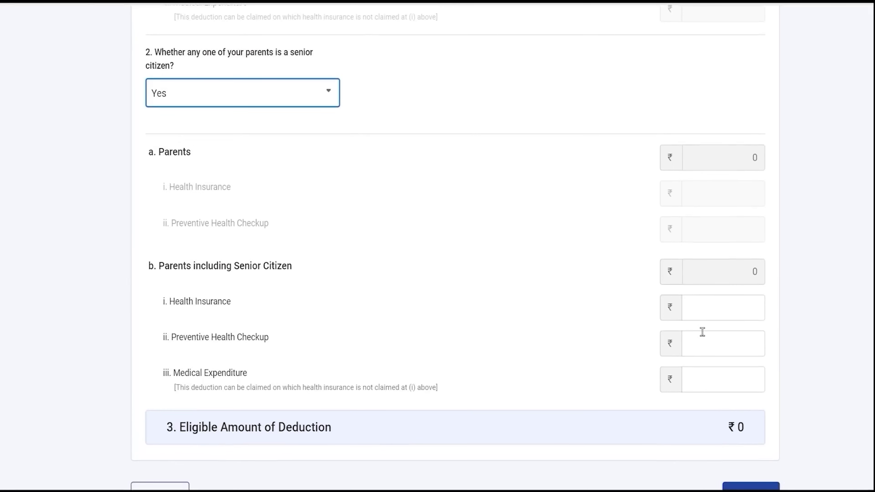
{"action": "left_click", "coordinate": [702, 385]}
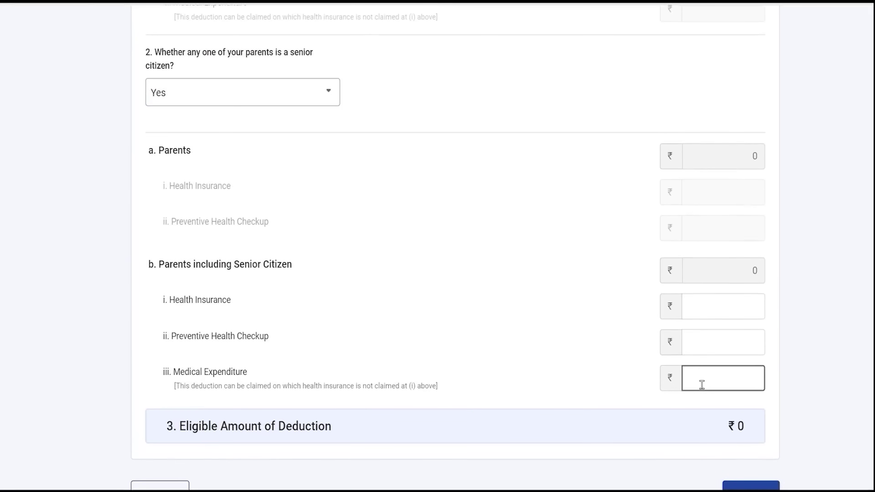
{"action": "scroll", "coordinate": [702, 385], "scroll_direction": "down", "scroll_amount": 3}
{"action": "left_click", "coordinate": [748, 379]}
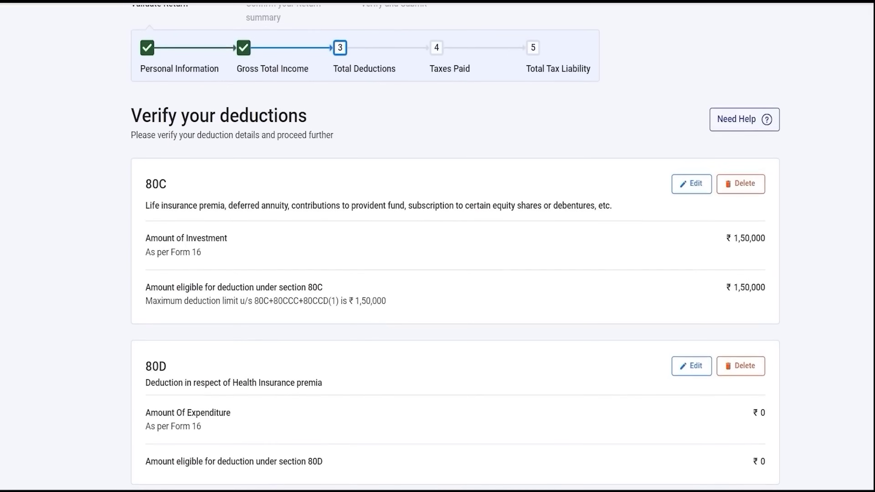
Add an 80TTA deduction of 5,000 for interest on saving bank accounts.
{"action": "scroll", "coordinate": [565, 272], "scroll_direction": "down", "scroll_amount": 10}
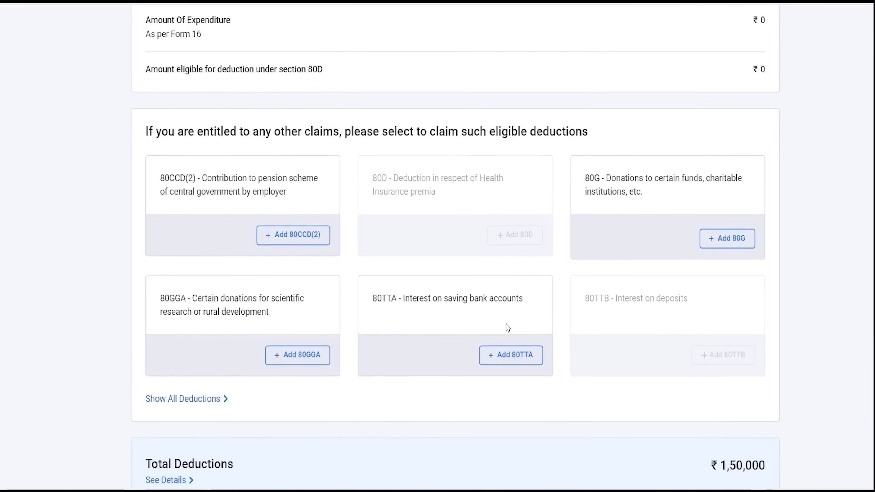
{"action": "left_click", "coordinate": [503, 355]}
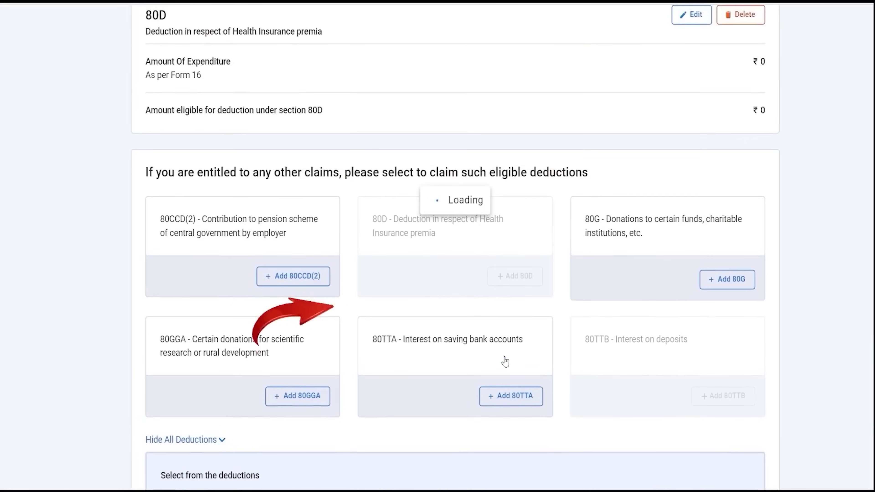
{"action": "left_click", "coordinate": [716, 207]}
{"action": "type", "text": "5"}
{"action": "left_click", "coordinate": [785, 226]}
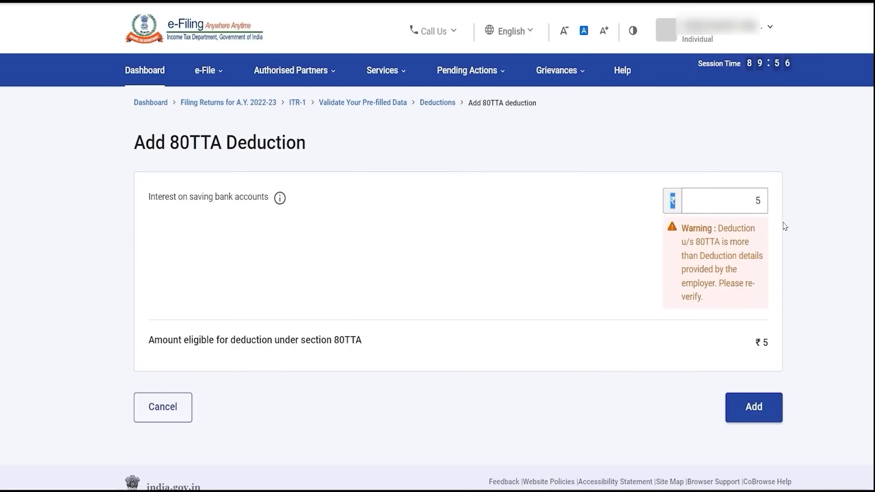
{"action": "left_click", "coordinate": [740, 204]}
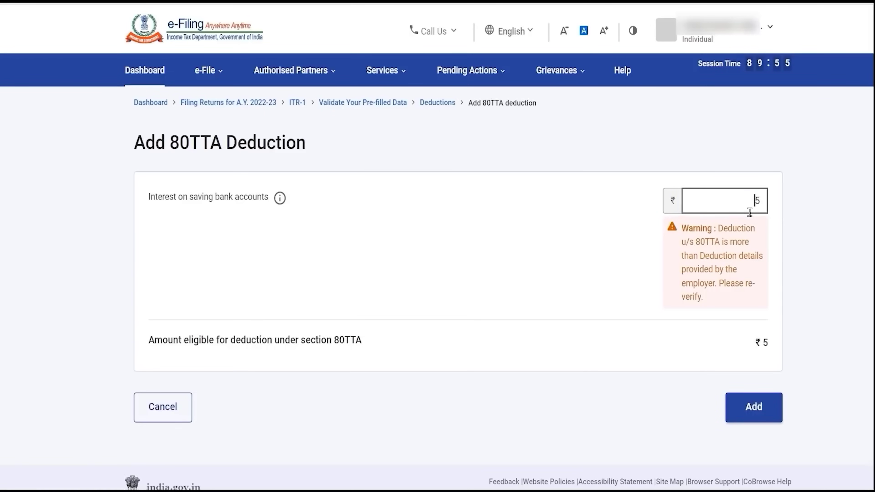
{"action": "double_click", "coordinate": [734, 240]}
{"action": "left_click_drag", "start_coordinate": [734, 240], "coordinate": [750, 210]}
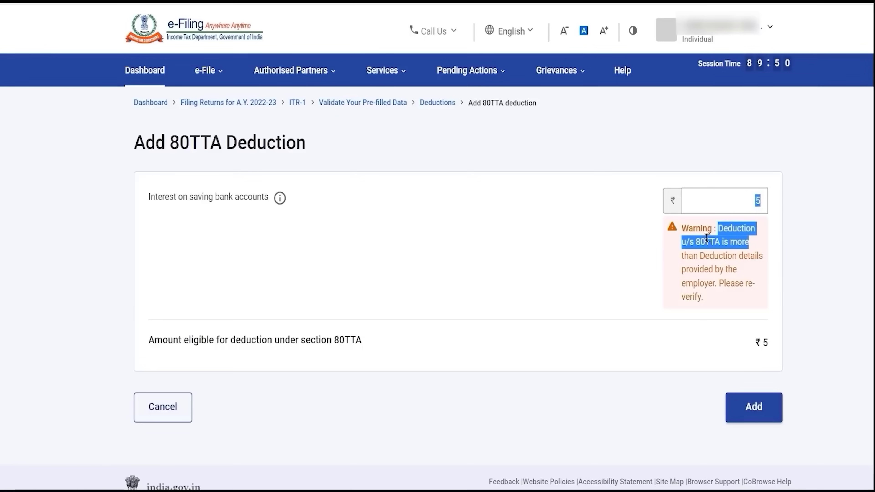
{"action": "left_click", "coordinate": [729, 206]}
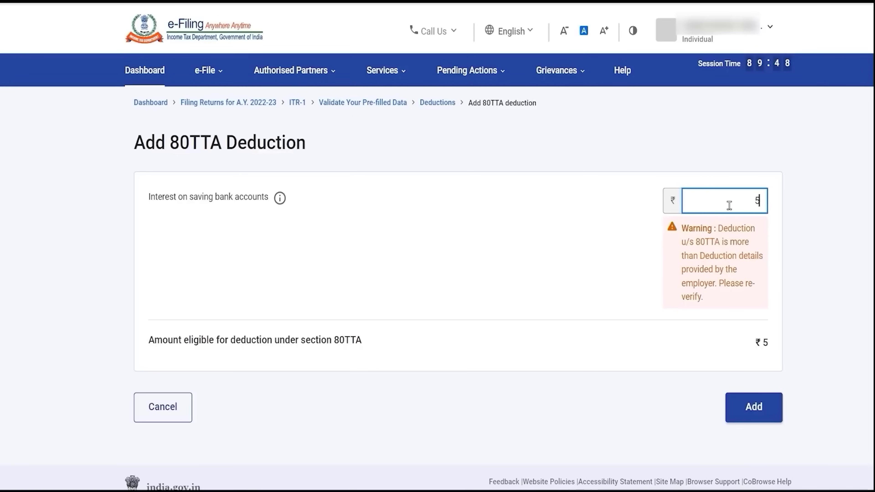
{"action": "type", "text": "000"}
{"action": "left_click", "coordinate": [753, 408]}
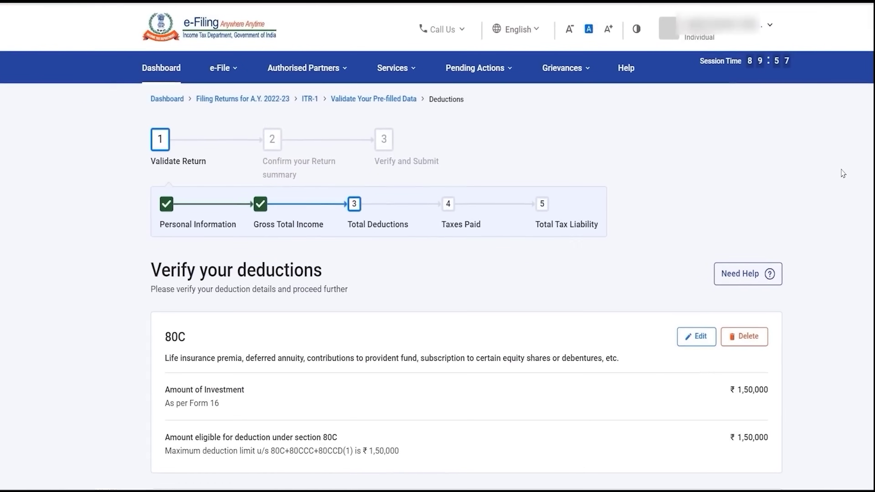
Review the listed deductions, confirm the Total Deductions section and reopen the Personal Information section.
{"action": "scroll", "coordinate": [467, 246], "scroll_direction": "down", "scroll_amount": 10}
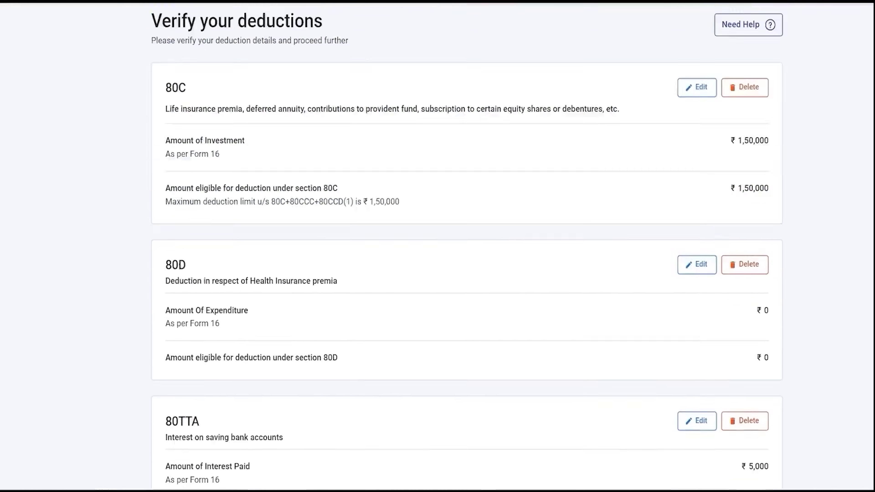
{"action": "scroll", "coordinate": [467, 246], "scroll_direction": "down", "scroll_amount": 10}
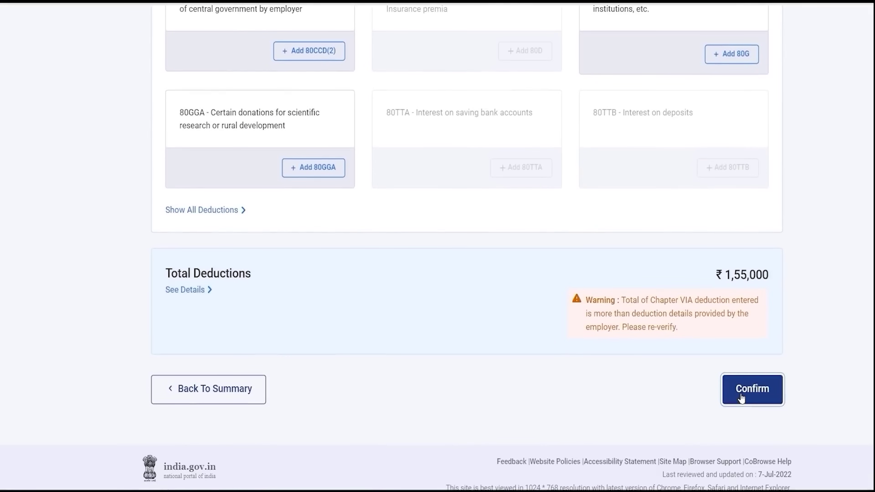
{"action": "left_click", "coordinate": [742, 397]}
{"action": "left_click", "coordinate": [742, 400]}
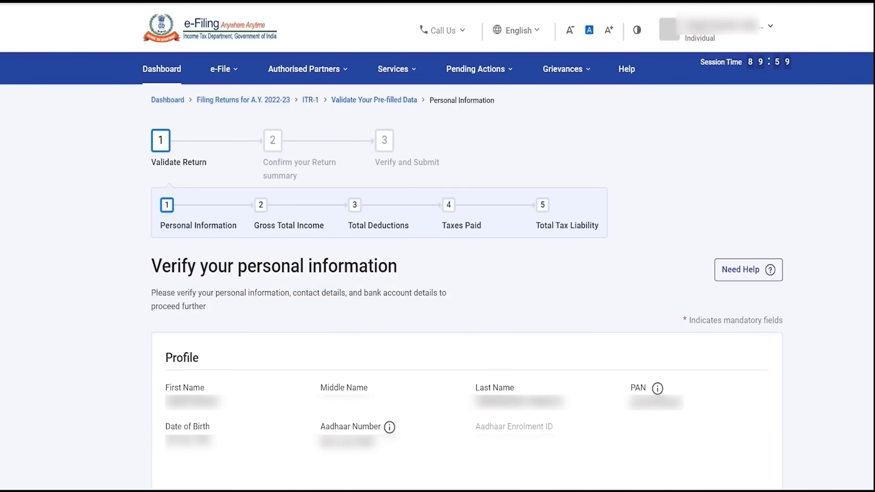
Review the filing section, tax regime choice and refund bank account, and confirm the Personal Information section.
{"action": "scroll", "coordinate": [677, 177], "scroll_direction": "down", "scroll_amount": 5}
{"action": "scroll", "coordinate": [677, 177], "scroll_direction": "down", "scroll_amount": 20}
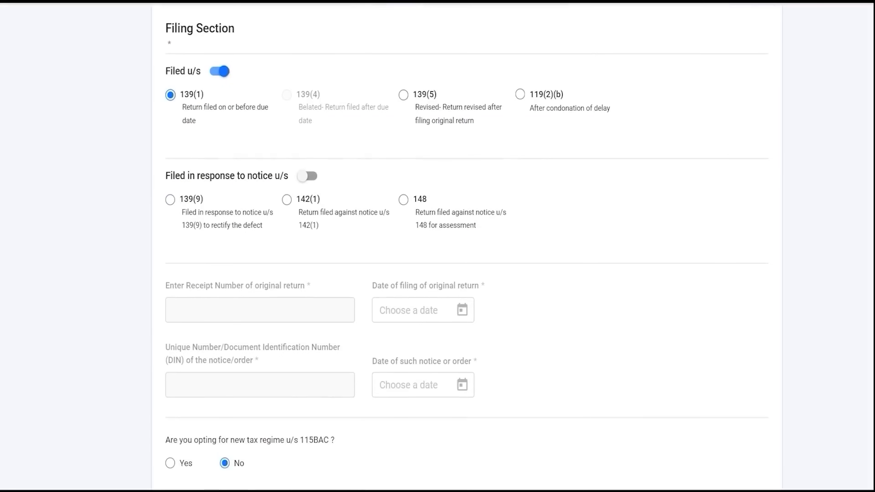
{"action": "scroll", "coordinate": [677, 177], "scroll_direction": "down", "scroll_amount": 6}
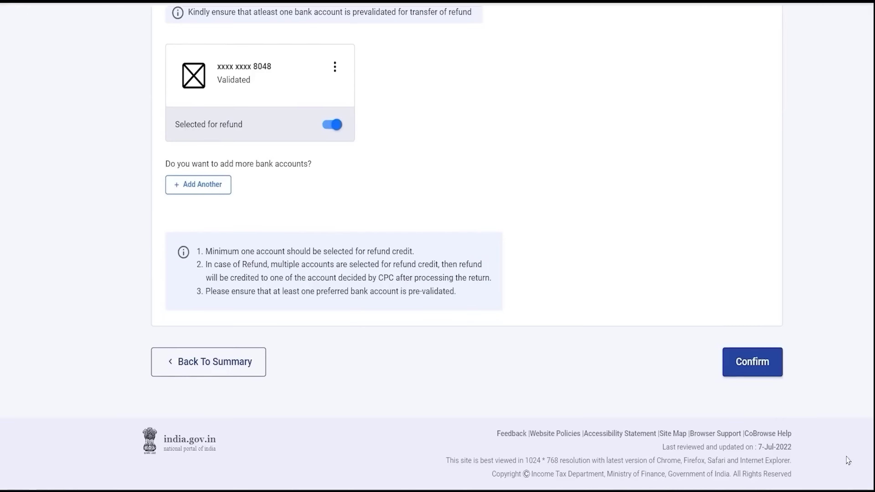
{"action": "left_click", "coordinate": [764, 361]}
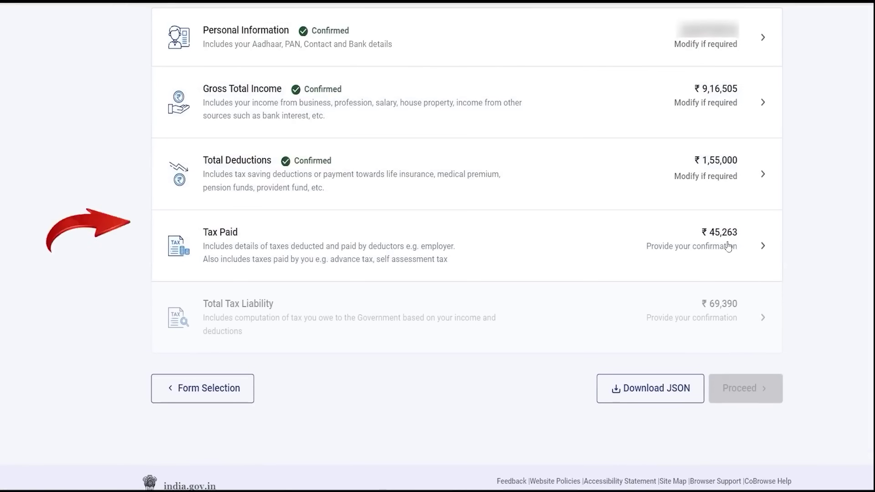
Open the Tax Paid section and expand the details of tax deducted at source on salary income.
{"action": "scroll", "coordinate": [728, 246], "scroll_direction": "up", "scroll_amount": 1}
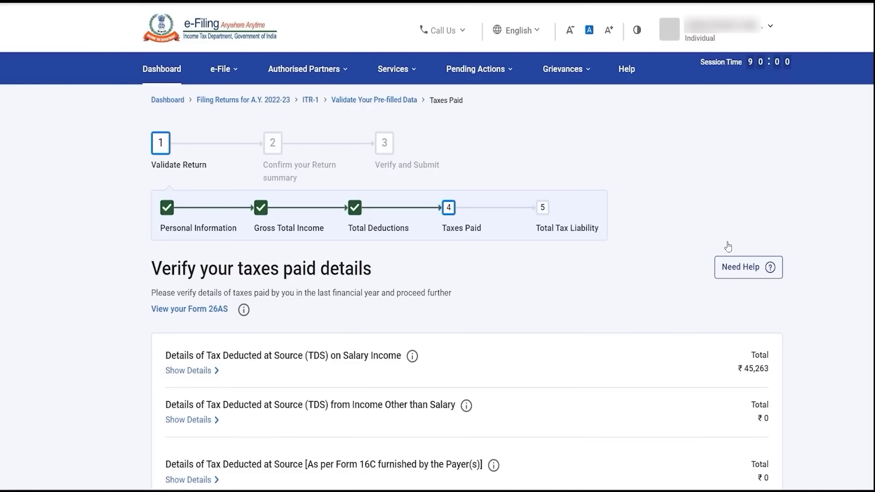
{"action": "scroll", "coordinate": [728, 247], "scroll_direction": "down", "scroll_amount": 6}
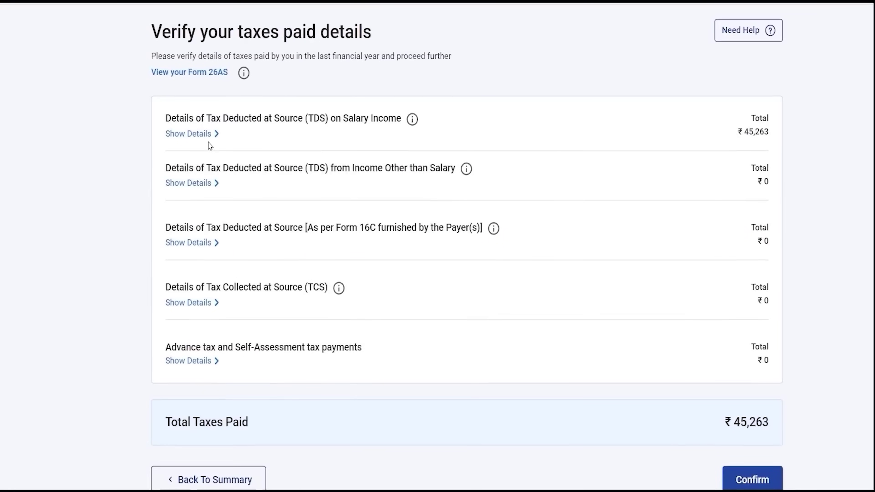
{"action": "left_click", "coordinate": [206, 136]}
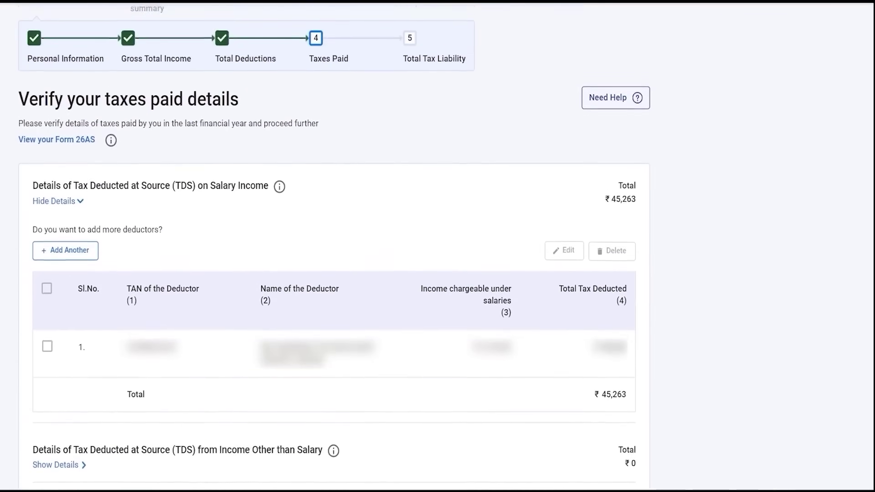
{"action": "key", "text": "ctrl+minus"}
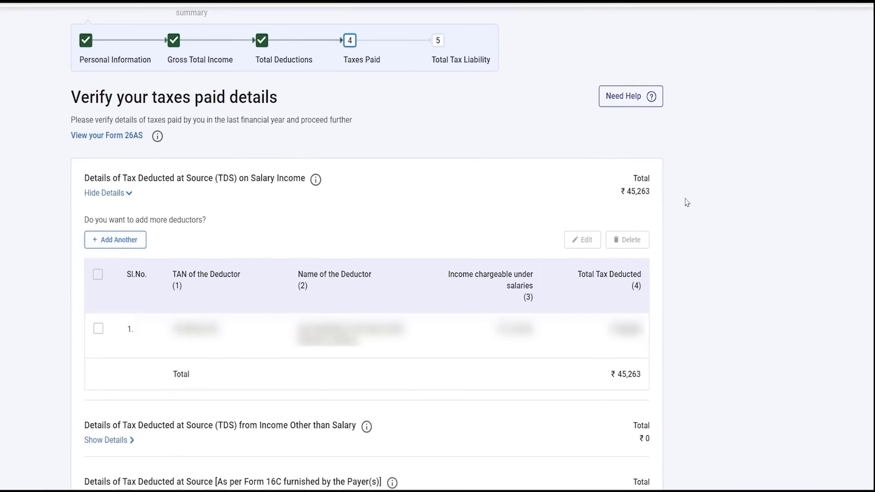
Review the remaining tax payment details and confirm the Taxes Paid section.
{"action": "scroll", "coordinate": [366, 246], "scroll_direction": "down", "scroll_amount": 8}
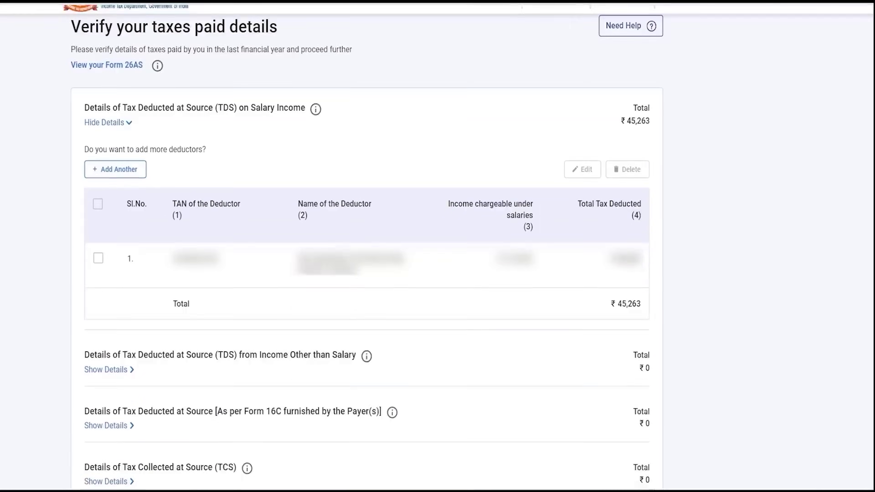
{"action": "scroll", "coordinate": [787, 332], "scroll_direction": "down", "scroll_amount": 8}
{"action": "left_click", "coordinate": [648, 370]}
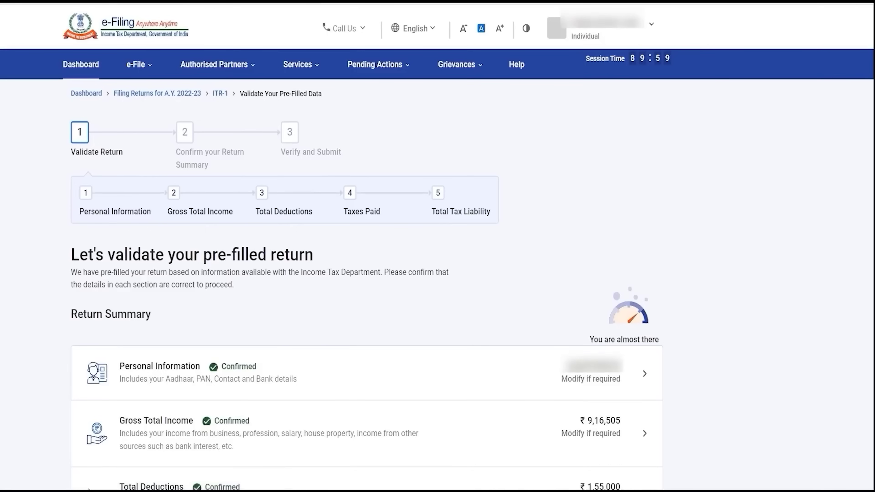
Open the Total Tax Liability section, review the computation of income and tax, and confirm it.
{"action": "scroll", "coordinate": [855, 199], "scroll_direction": "down", "scroll_amount": 8}
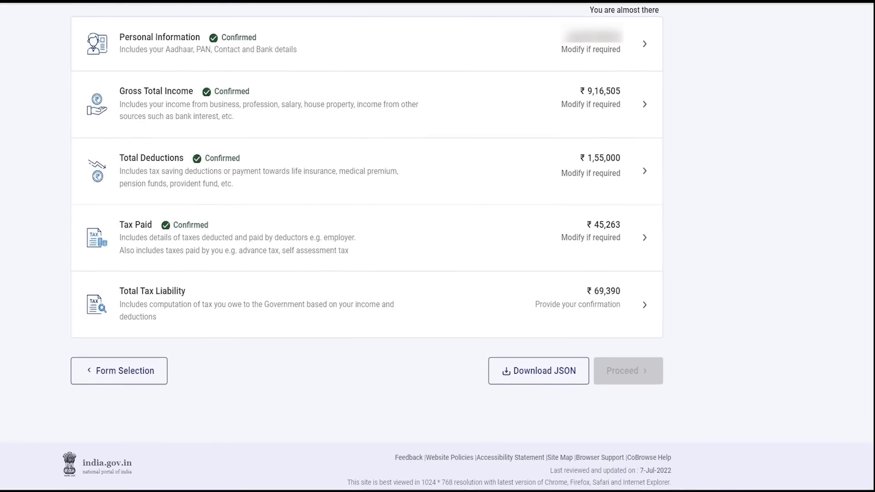
{"action": "scroll", "coordinate": [366, 246], "scroll_direction": "down", "scroll_amount": 1}
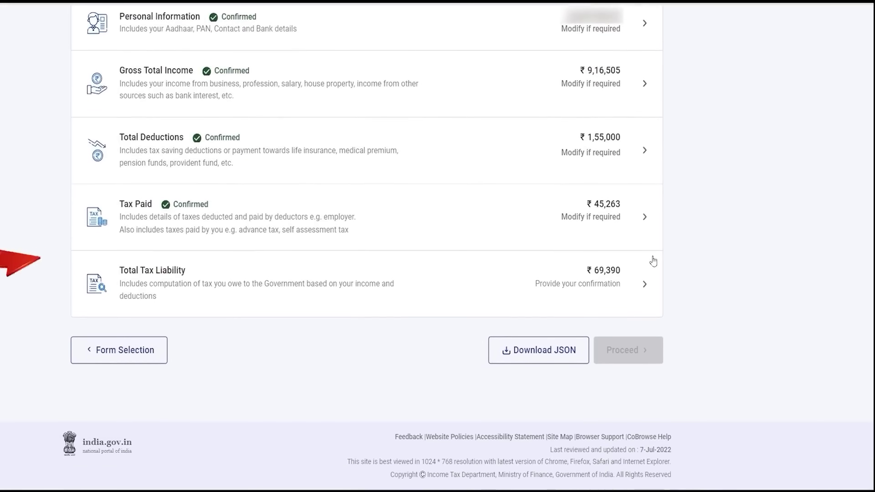
{"action": "left_click", "coordinate": [638, 286]}
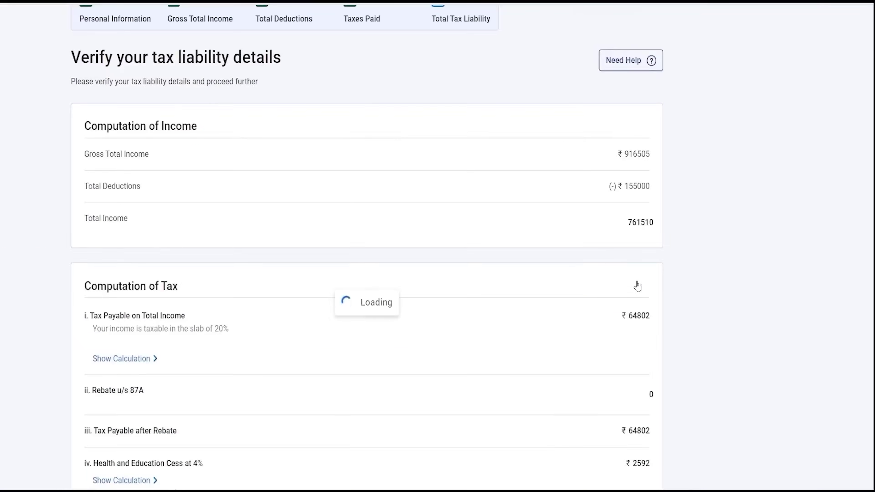
{"action": "scroll", "coordinate": [367, 246], "scroll_direction": "down", "scroll_amount": 15}
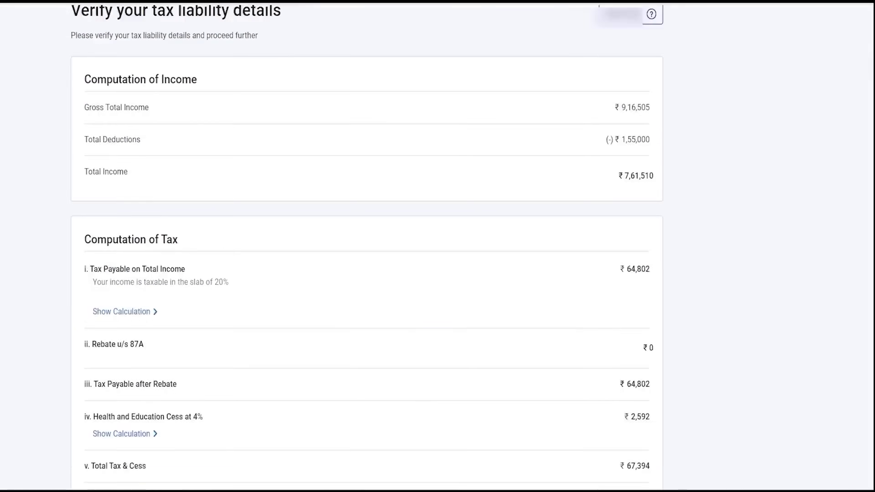
{"action": "scroll", "coordinate": [367, 246], "scroll_direction": "down", "scroll_amount": 6}
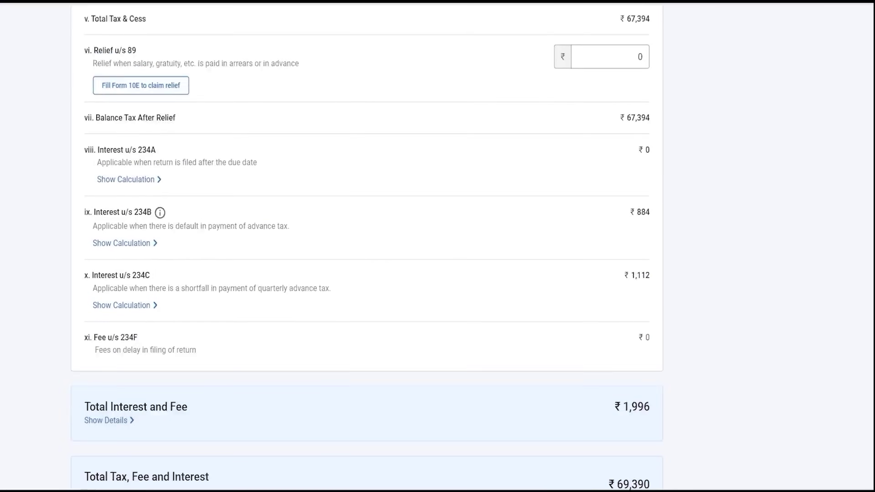
{"action": "left_click", "coordinate": [651, 357]}
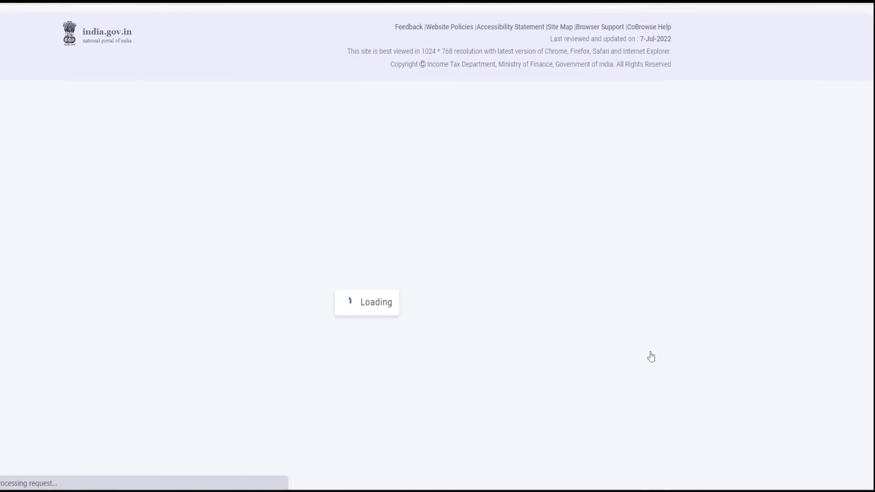
Review the tax payable summary, then open the bank selection for immediate payment and cancel it.
{"action": "scroll", "coordinate": [648, 372], "scroll_direction": "down", "scroll_amount": 7}
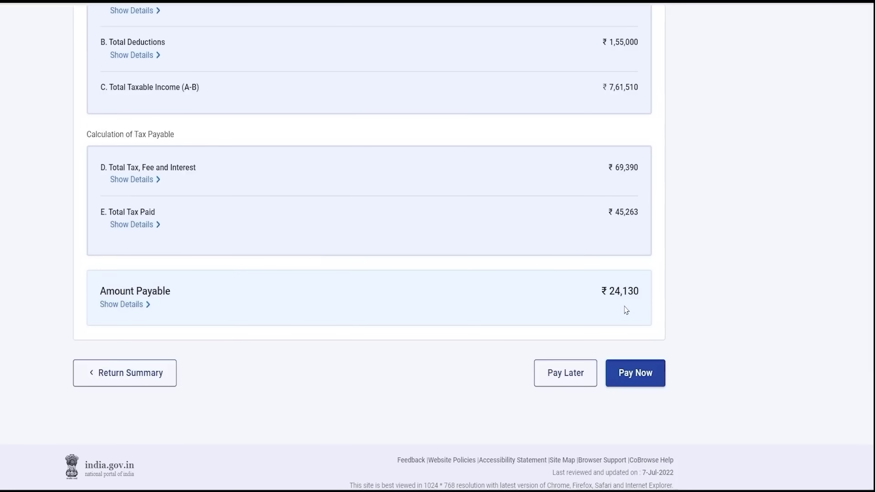
{"action": "left_click", "coordinate": [632, 374]}
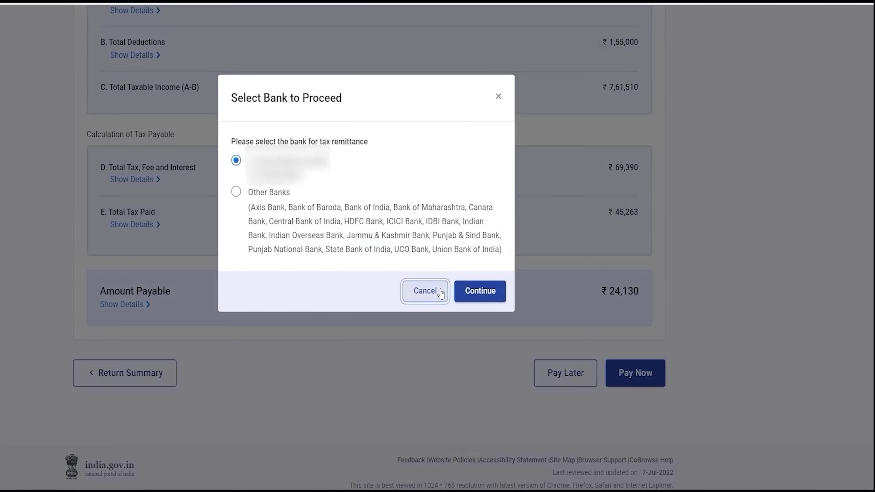
{"action": "left_click", "coordinate": [440, 293]}
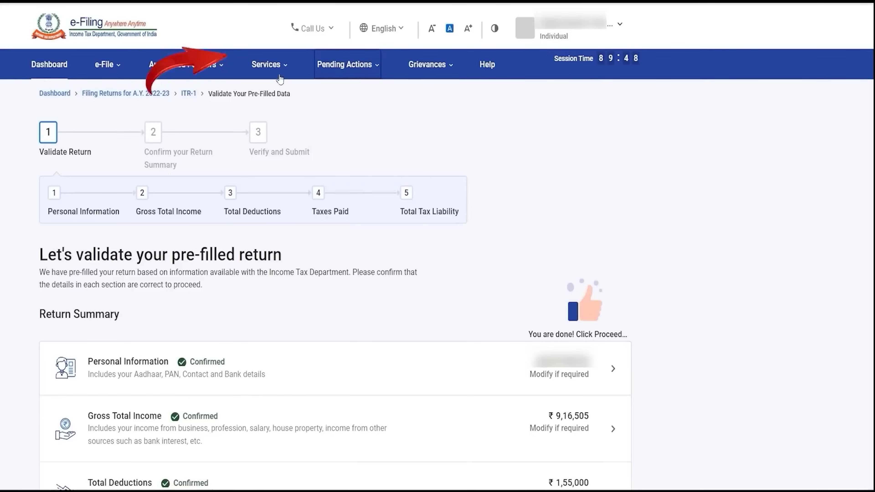
Open the Annual Information Statement service and review the Taxpayer Information Summary for F.Y. 2021-22.
{"action": "left_click", "coordinate": [280, 78]}
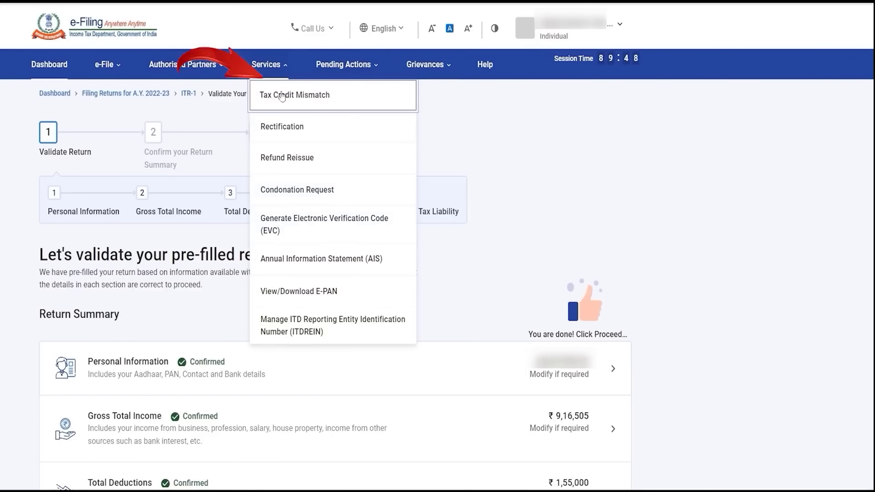
{"action": "left_click", "coordinate": [302, 259]}
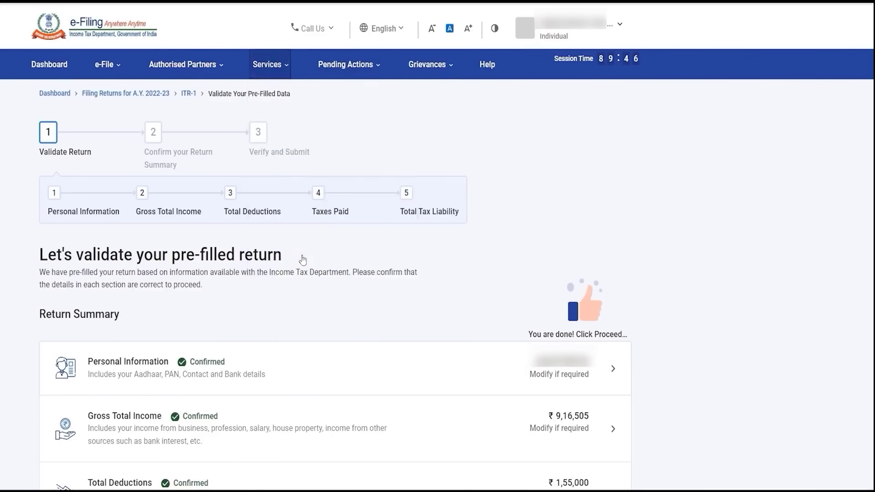
{"action": "left_click", "coordinate": [420, 355]}
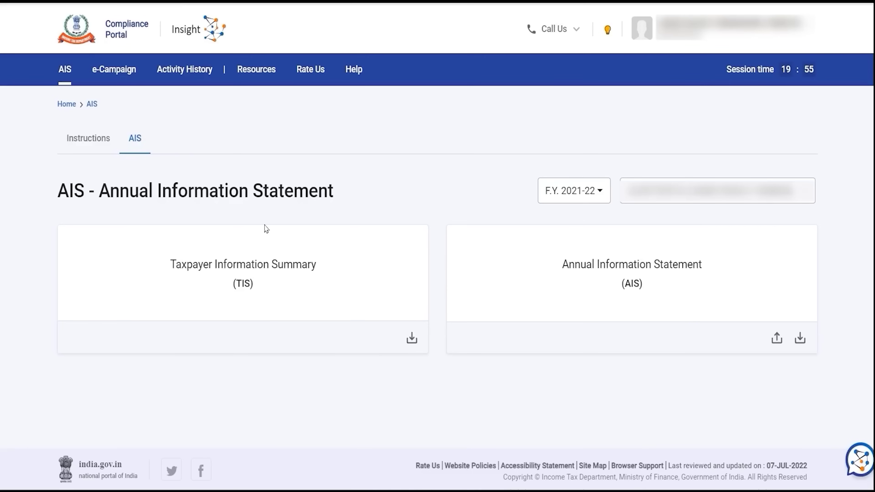
{"action": "left_click", "coordinate": [271, 263]}
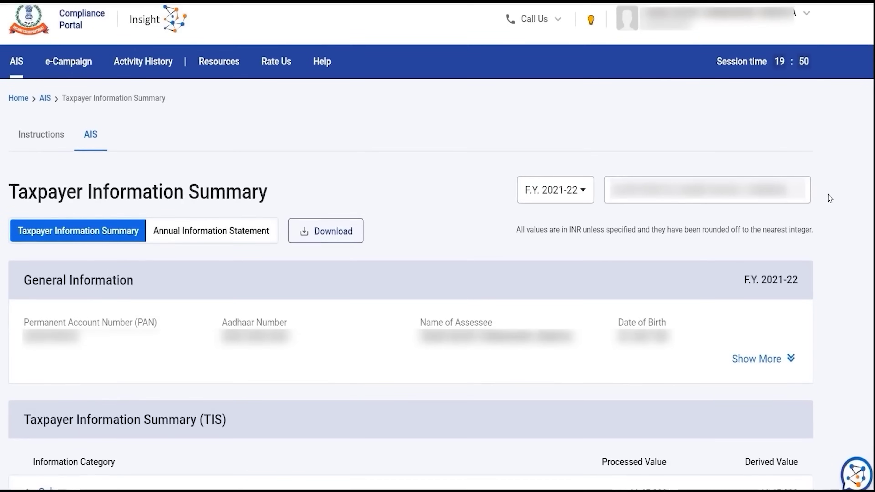
{"action": "scroll", "coordinate": [775, 188], "scroll_direction": "down", "scroll_amount": 3}
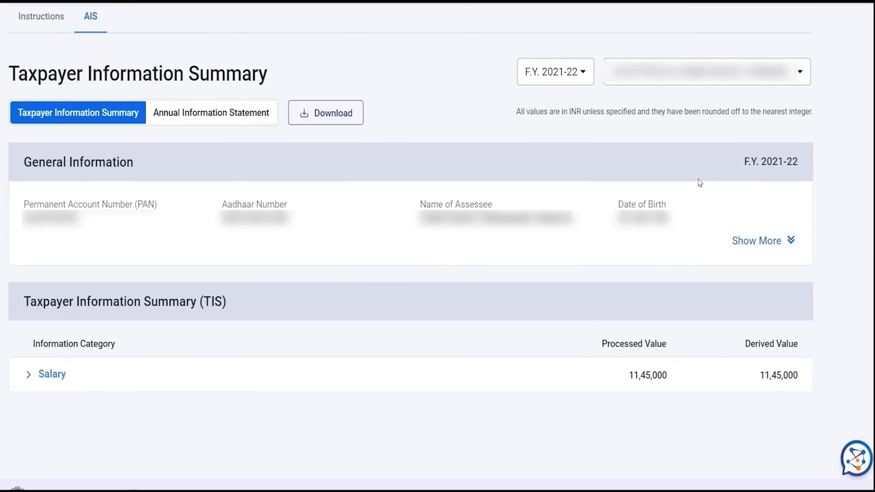
{"action": "scroll", "coordinate": [410, 249], "scroll_direction": "down", "scroll_amount": 1}
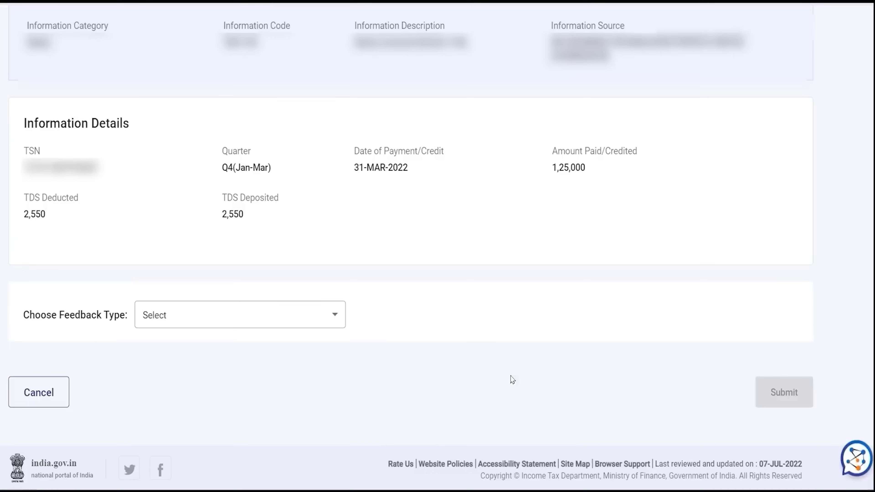
Submit the feedback "Information is correct" for the 31-MAR-2022 TDS entry and close the acknowledgement.
{"action": "left_click", "coordinate": [319, 309]}
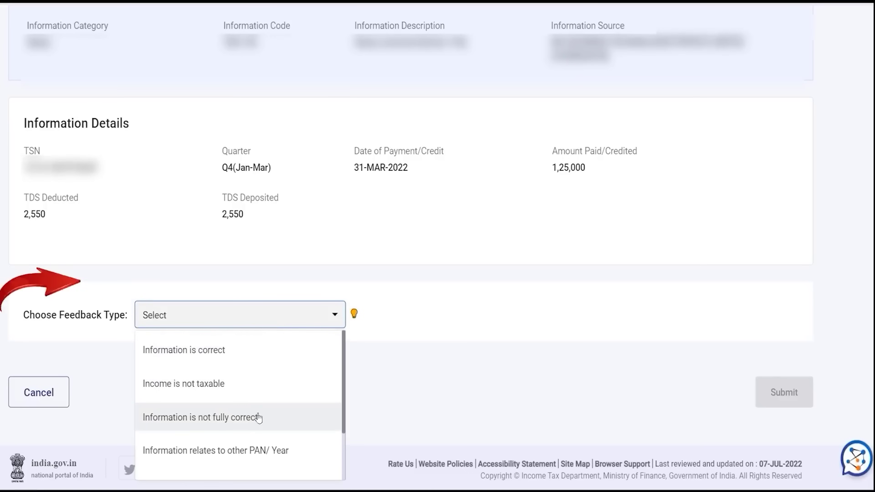
{"action": "left_click", "coordinate": [245, 363]}
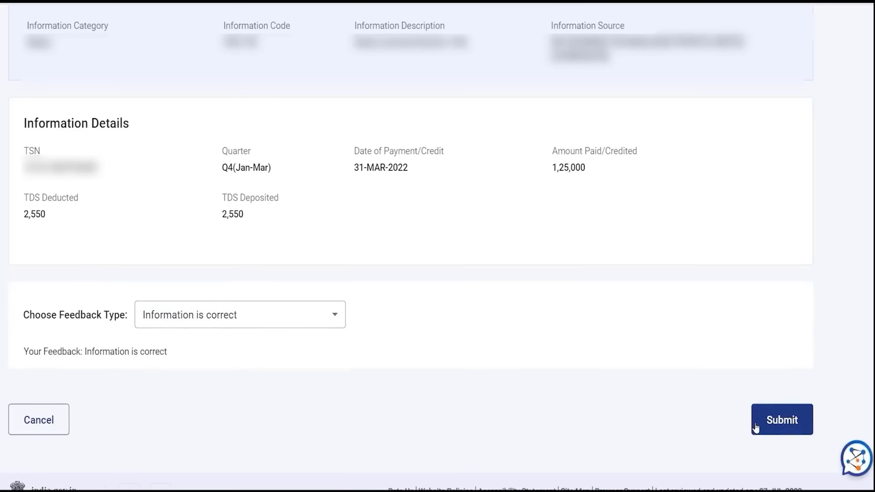
{"action": "left_click", "coordinate": [771, 424]}
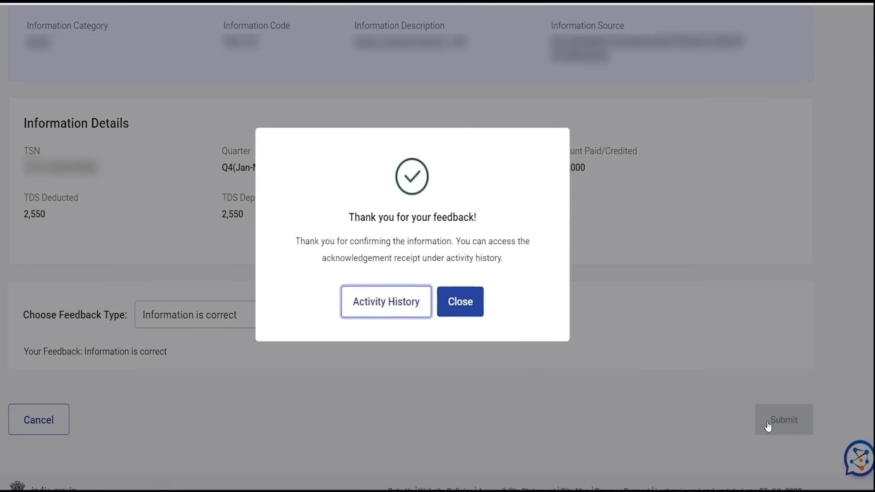
{"action": "left_click", "coordinate": [472, 307]}
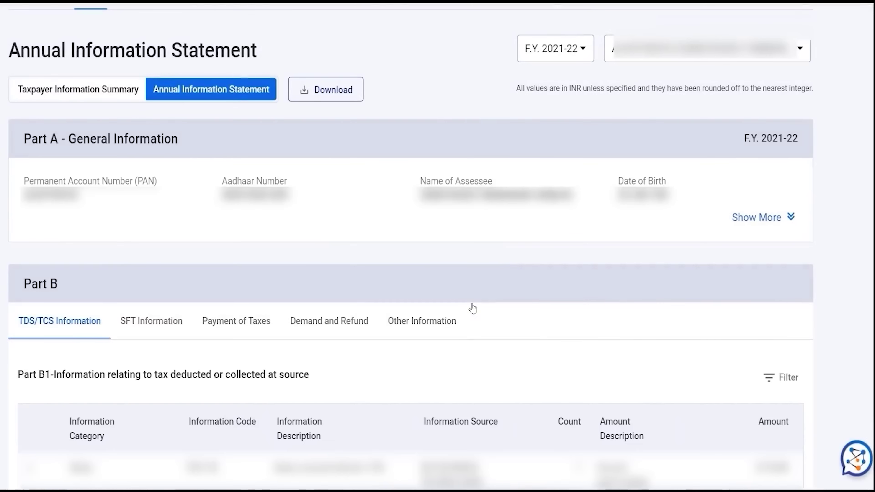
Expand the TDS/TCS information entry in Part B and open the feedback details of the 31-MAR-2022 payment.
{"action": "scroll", "coordinate": [753, 270], "scroll_direction": "down", "scroll_amount": 5}
{"action": "left_click", "coordinate": [676, 273]}
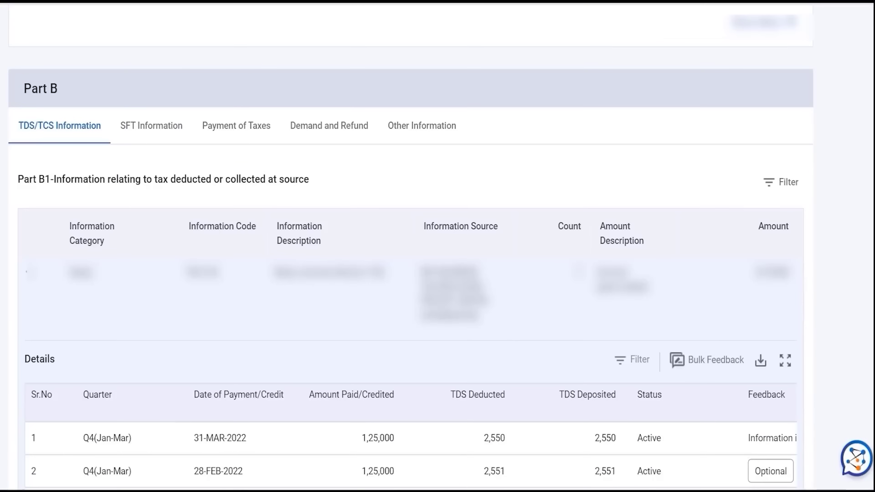
{"action": "scroll", "coordinate": [692, 314], "scroll_direction": "down", "scroll_amount": 3}
{"action": "left_click", "coordinate": [692, 310]}
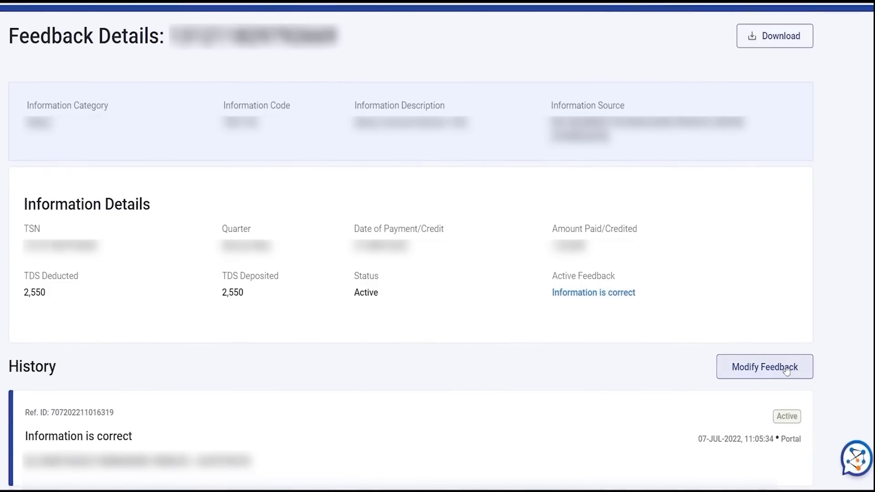
Open the feedback for modification, examine the form and the available reasons for modification, and cancel the change.
{"action": "left_click", "coordinate": [796, 373]}
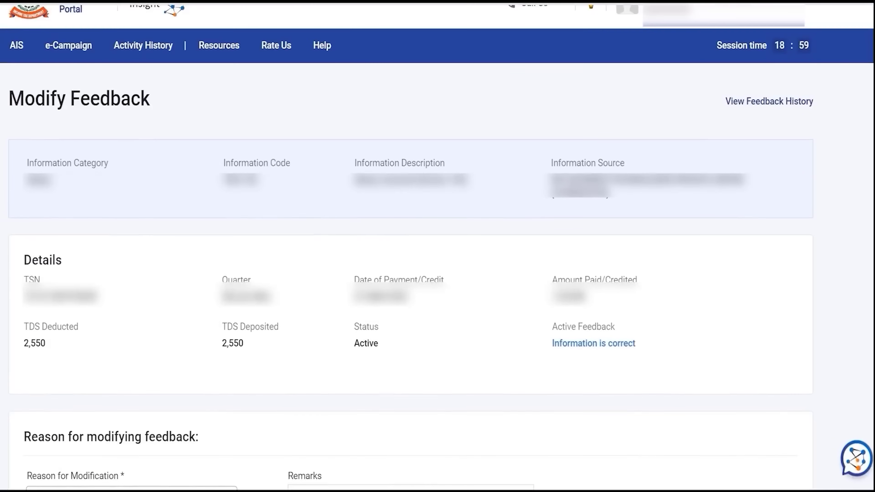
{"action": "scroll", "coordinate": [489, 405], "scroll_direction": "down", "scroll_amount": 4}
{"action": "scroll", "coordinate": [489, 405], "scroll_direction": "up", "scroll_amount": 5}
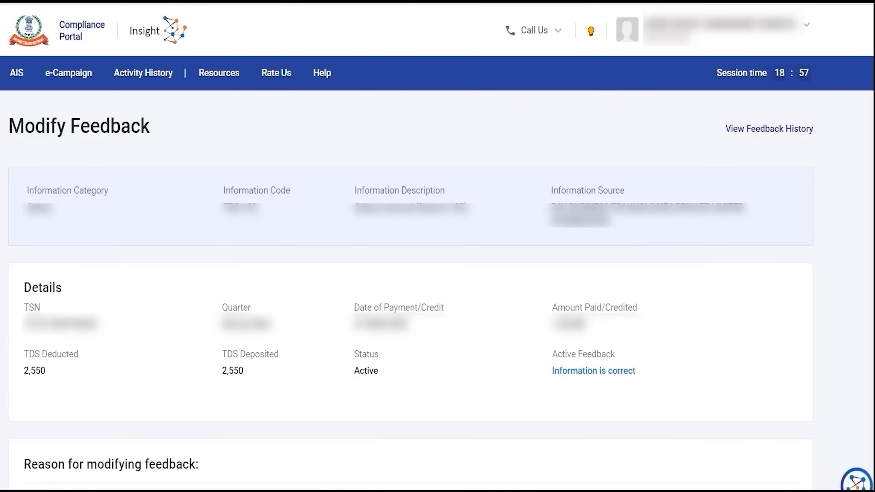
{"action": "scroll", "coordinate": [532, 362], "scroll_direction": "down", "scroll_amount": 5}
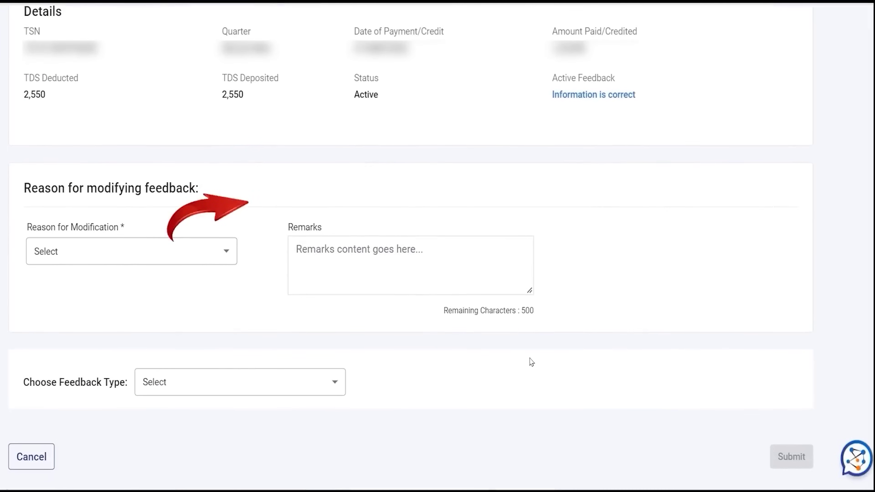
{"action": "left_click", "coordinate": [189, 262]}
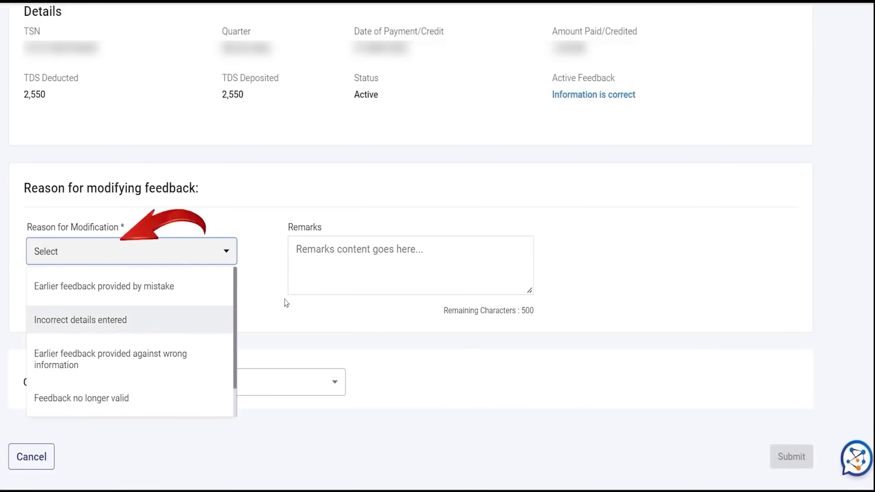
{"action": "left_click", "coordinate": [228, 251]}
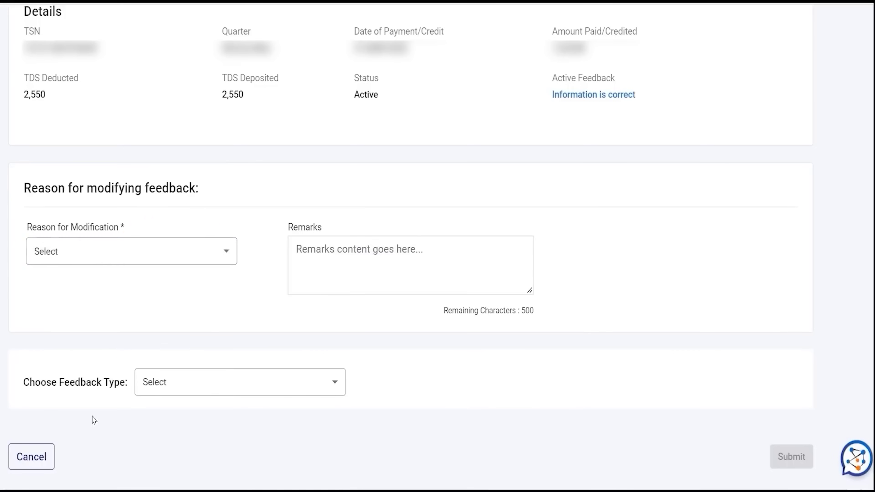
{"action": "left_click", "coordinate": [43, 457]}
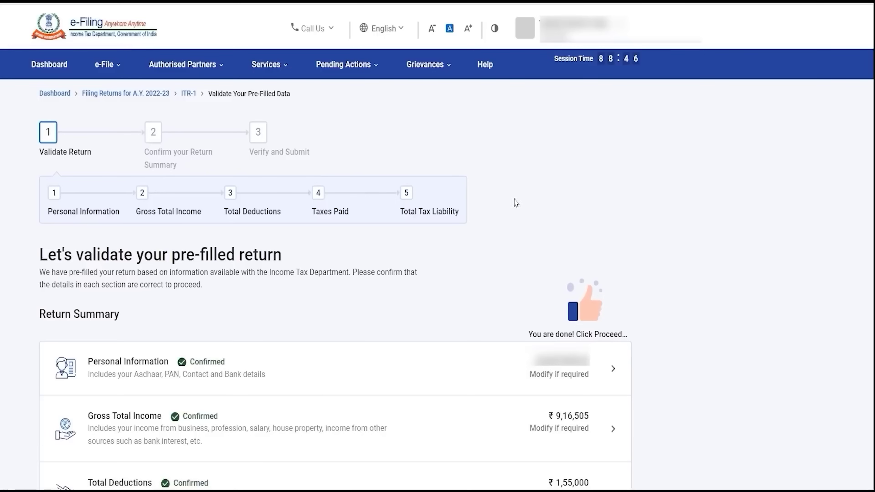
Go to Form 26AS on the TRACES website, confirming the redirect disclaimer and agreeing to the usage of Form 16 / 16A.
{"action": "left_click", "coordinate": [110, 73]}
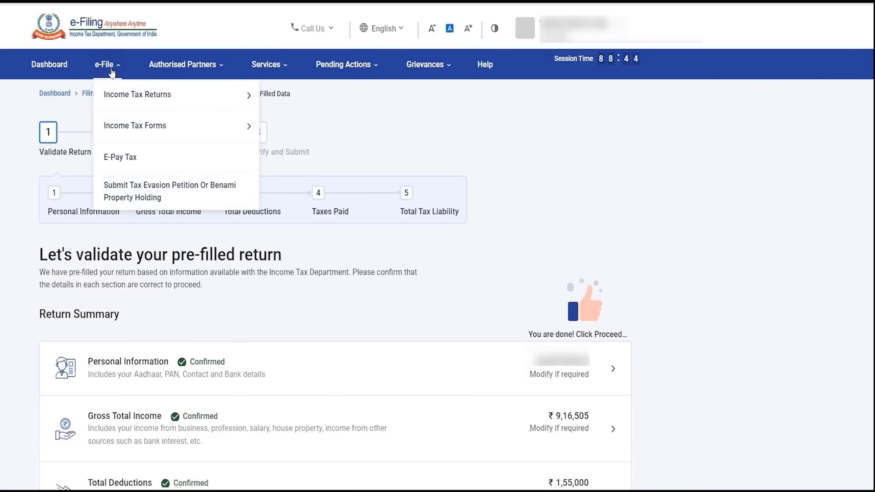
{"action": "mouse_move", "coordinate": [175, 87]}
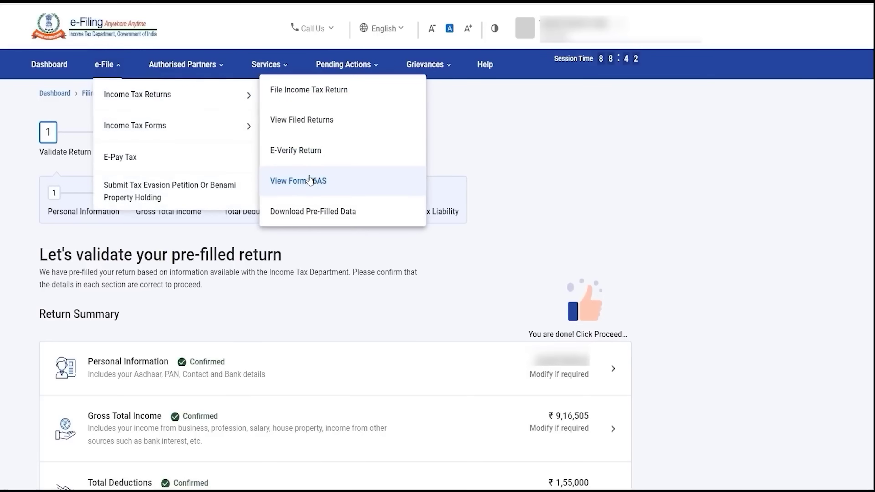
{"action": "left_click", "coordinate": [310, 187]}
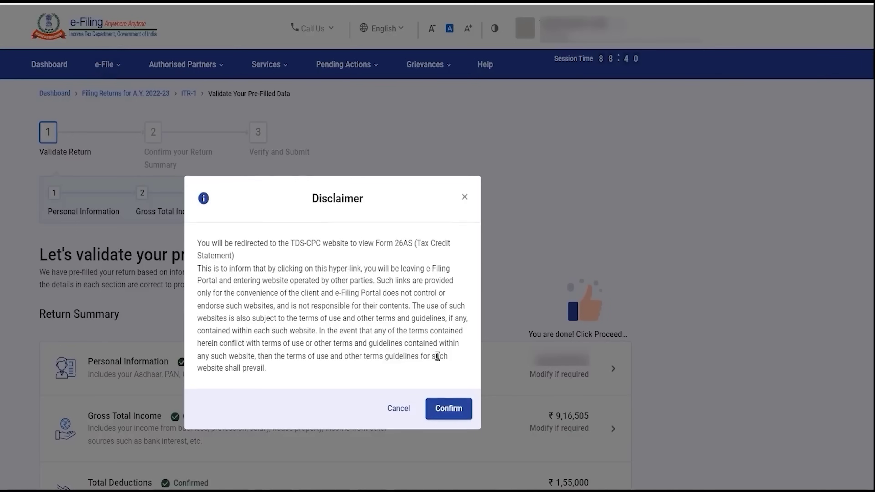
{"action": "left_click", "coordinate": [448, 408]}
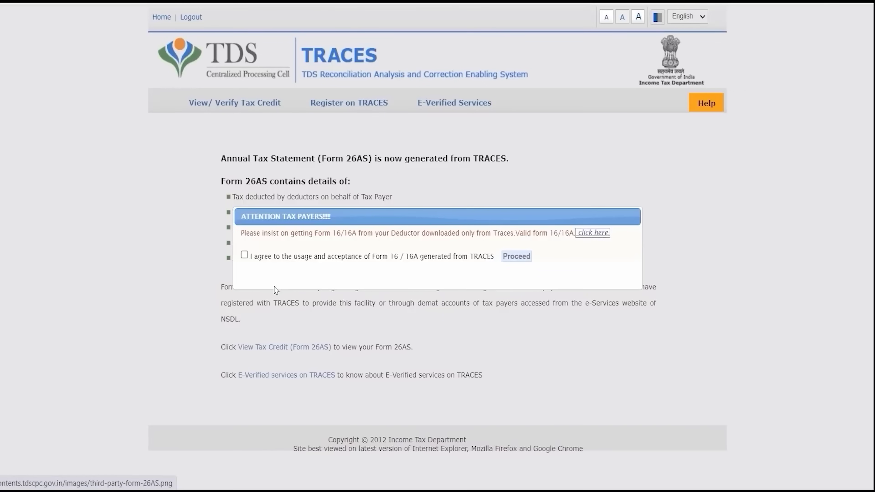
{"action": "left_click", "coordinate": [244, 255]}
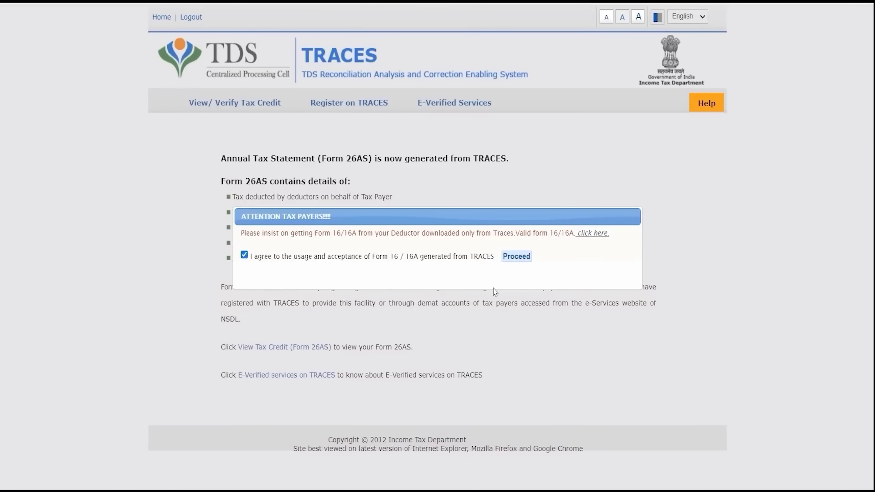
{"action": "left_click", "coordinate": [518, 257]}
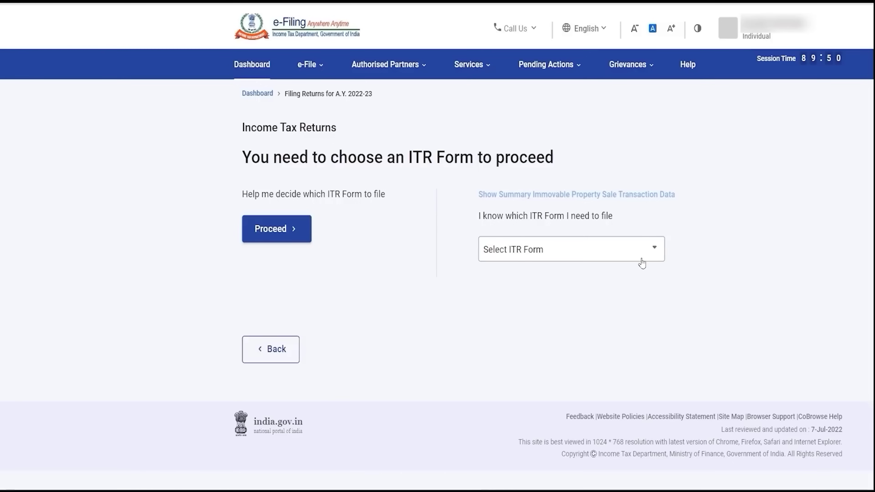
Choose ITR-2 as the form for the A.Y. 2022-23 return and proceed to its introduction page.
{"action": "left_click", "coordinate": [641, 261]}
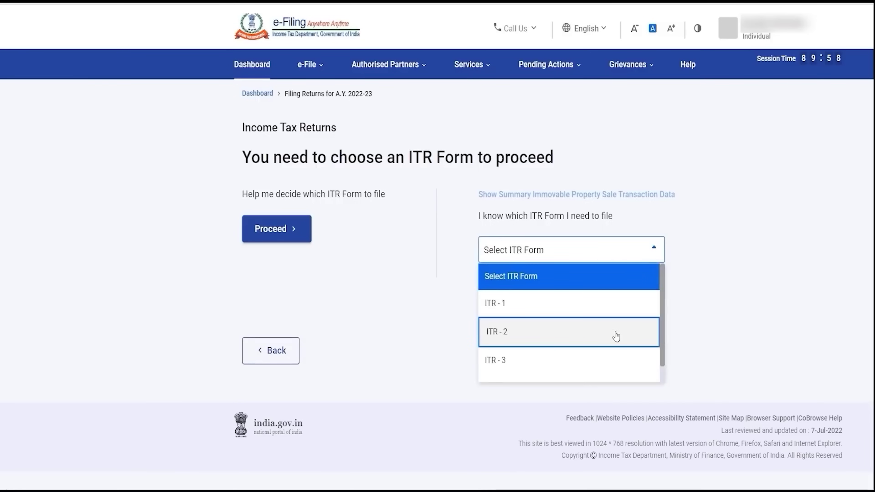
{"action": "left_click", "coordinate": [616, 337]}
{"action": "left_click", "coordinate": [572, 343]}
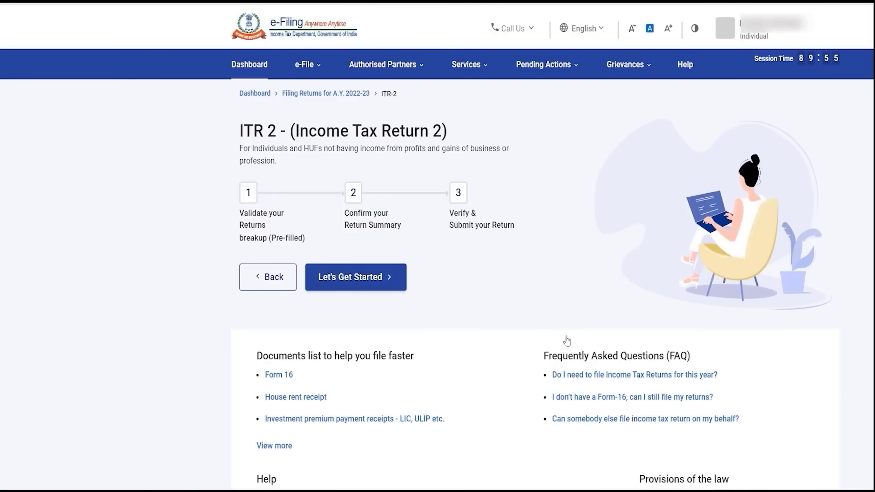
Start the ITR-2 return, give taxable income above the basic exemption limit as the filing reason, and continue to schedule selection.
{"action": "left_click", "coordinate": [385, 277]}
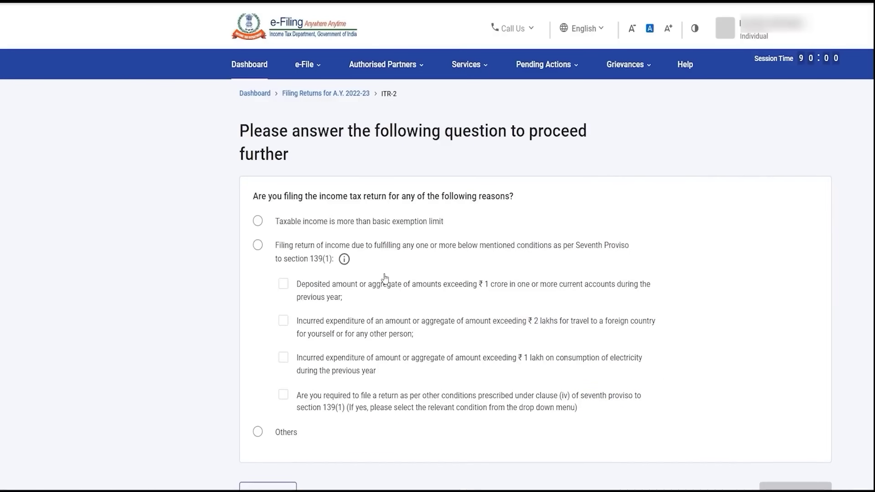
{"action": "left_click", "coordinate": [258, 221]}
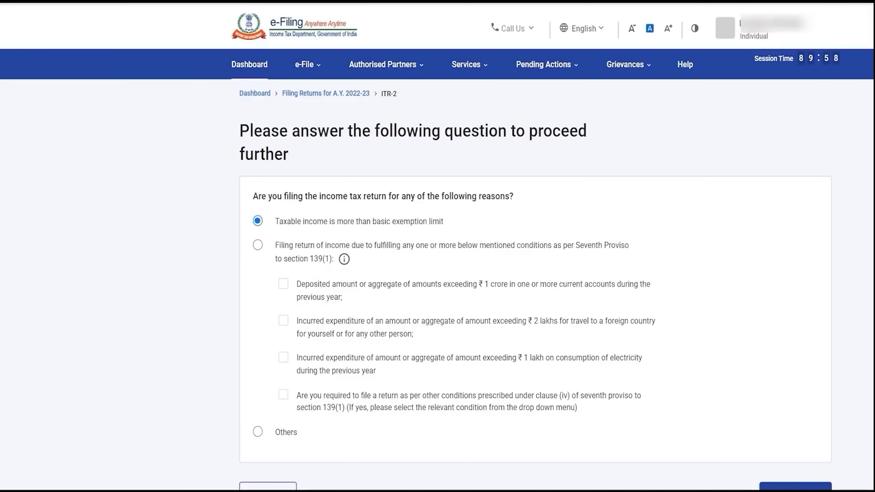
{"action": "scroll", "coordinate": [843, 399], "scroll_direction": "down", "scroll_amount": 1}
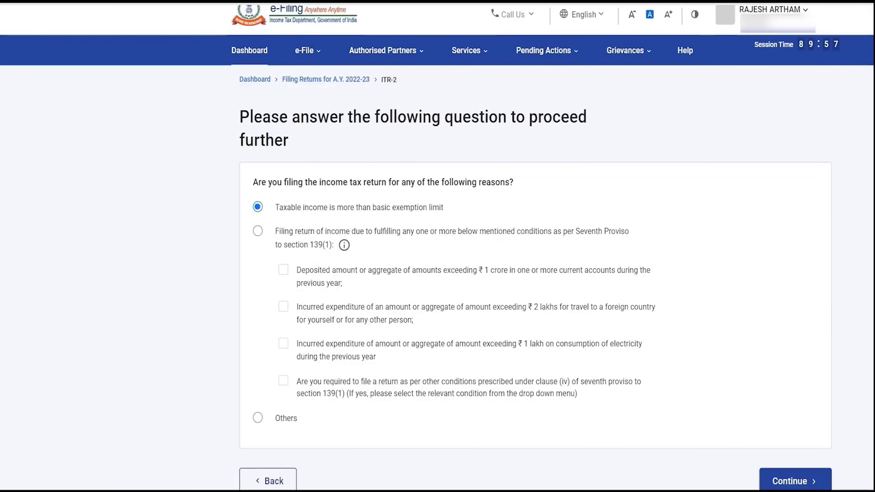
{"action": "left_click", "coordinate": [799, 482]}
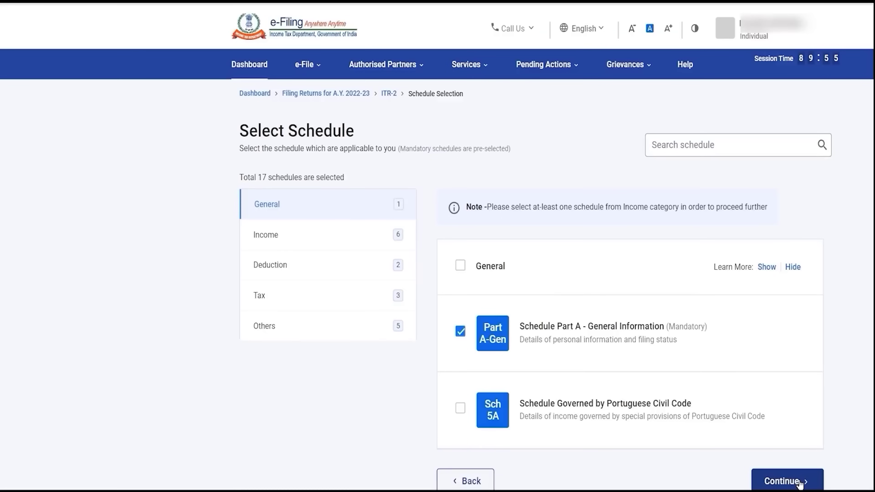
Add Schedule House Property to the selected schedules in the Income category.
{"action": "left_click", "coordinate": [332, 238]}
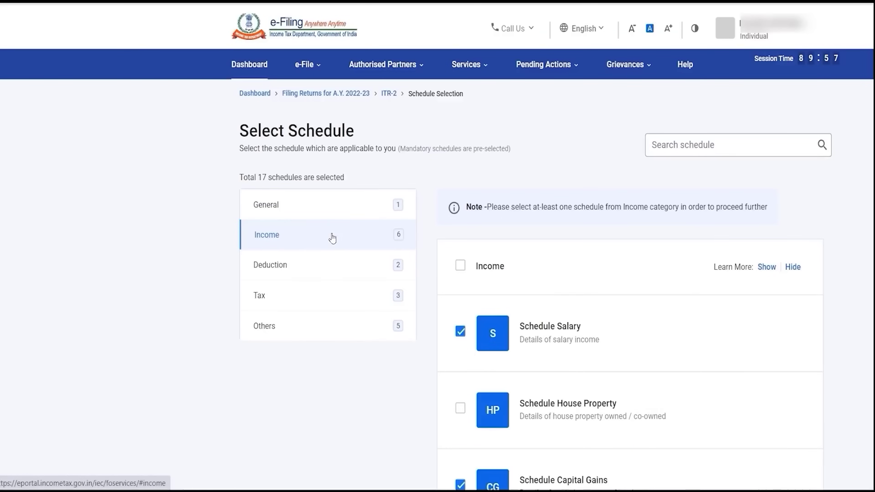
{"action": "scroll", "coordinate": [813, 204], "scroll_direction": "down", "scroll_amount": 8}
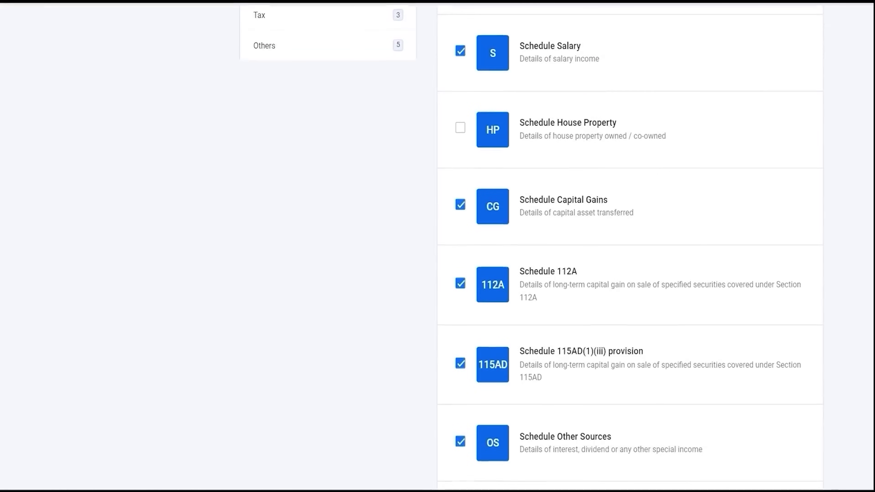
{"action": "scroll", "coordinate": [814, 204], "scroll_direction": "up", "scroll_amount": 2}
{"action": "left_click", "coordinate": [460, 207]}
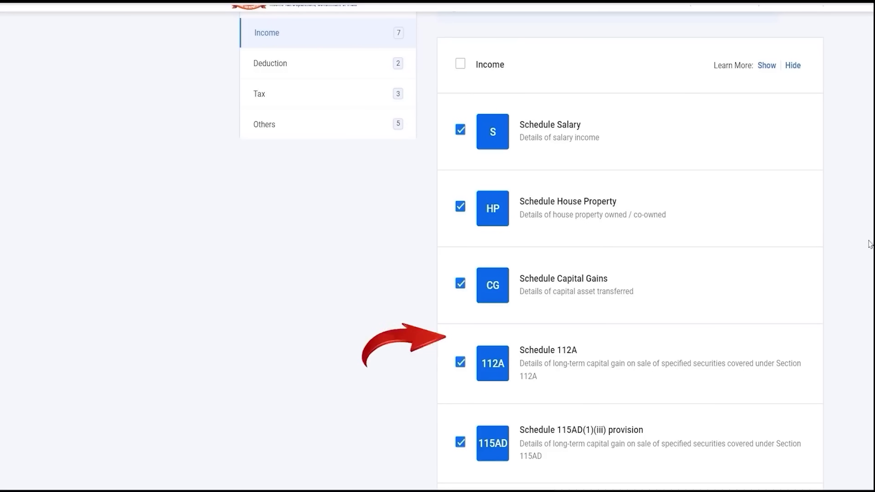
Clear Schedule 115AD(1)(iii) provision from the income schedules and select it again.
{"action": "scroll", "coordinate": [617, 295], "scroll_direction": "down", "scroll_amount": 5}
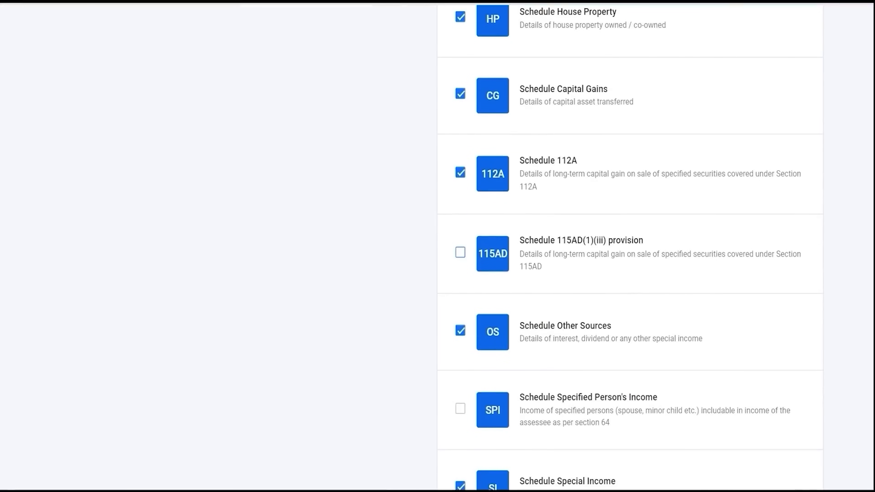
{"action": "scroll", "coordinate": [631, 242], "scroll_direction": "down", "scroll_amount": 1}
{"action": "scroll", "coordinate": [631, 242], "scroll_direction": "up", "scroll_amount": 7}
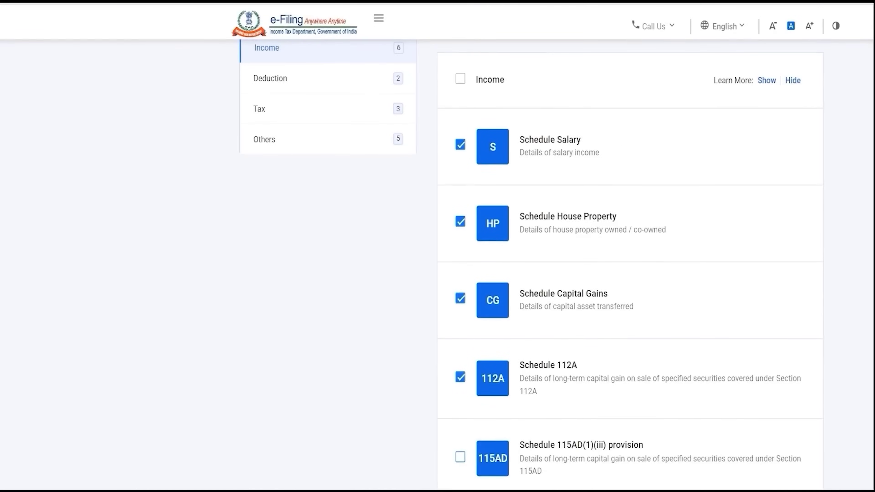
{"action": "scroll", "coordinate": [631, 241], "scroll_direction": "down", "scroll_amount": 1}
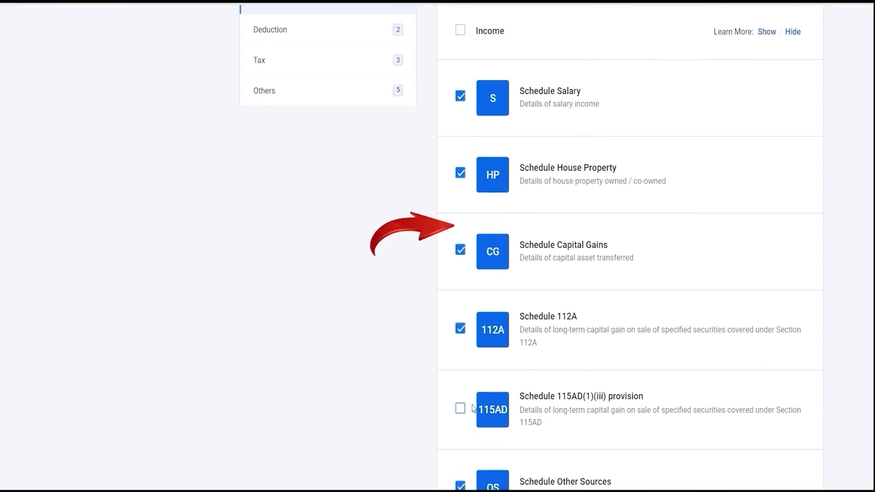
{"action": "left_click", "coordinate": [461, 409]}
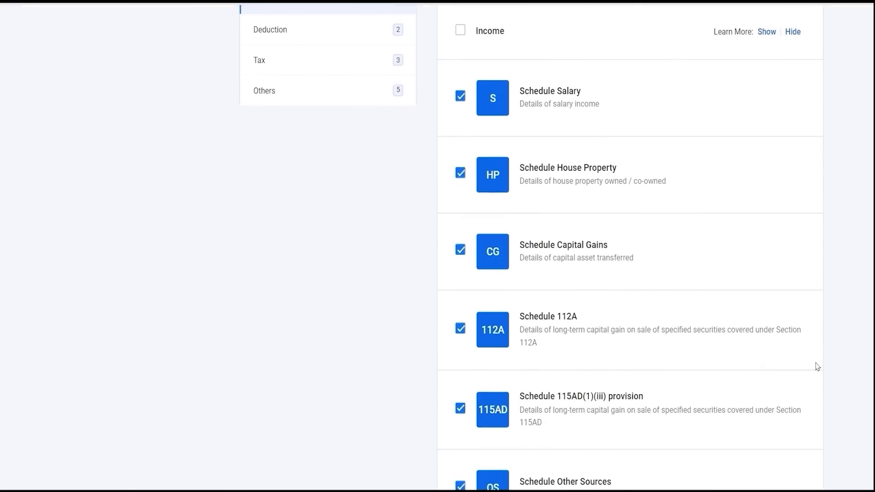
Go through the schedule questions with No for the new tax regime u/s 115BAC, and proceed to the Schedules Summary.
{"action": "scroll", "coordinate": [630, 242], "scroll_direction": "down", "scroll_amount": 7}
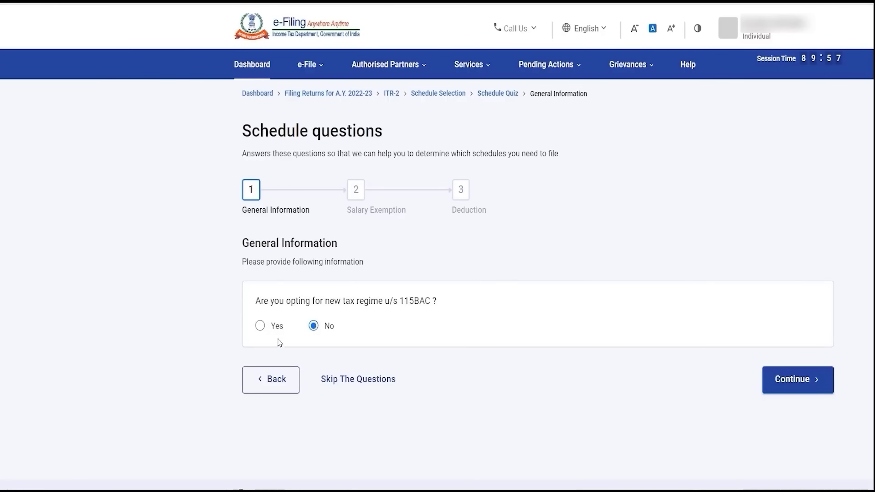
{"action": "left_click", "coordinate": [792, 379]}
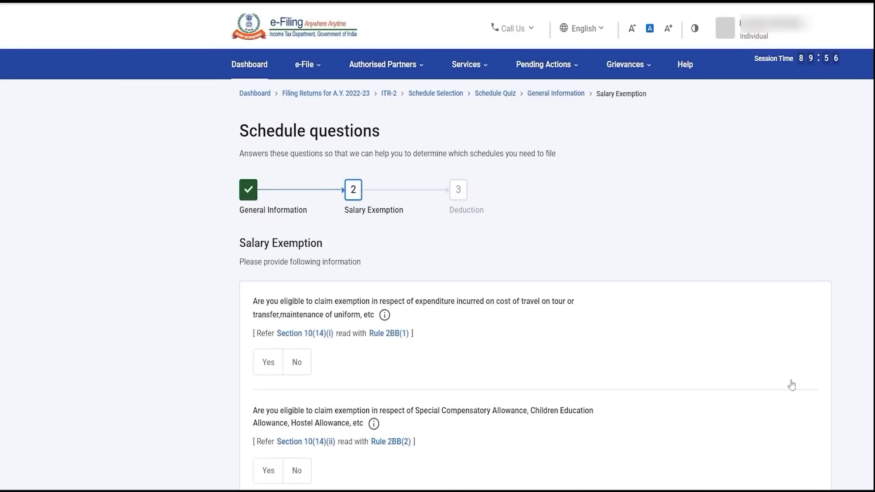
{"action": "scroll", "coordinate": [438, 246], "scroll_direction": "down", "scroll_amount": 10}
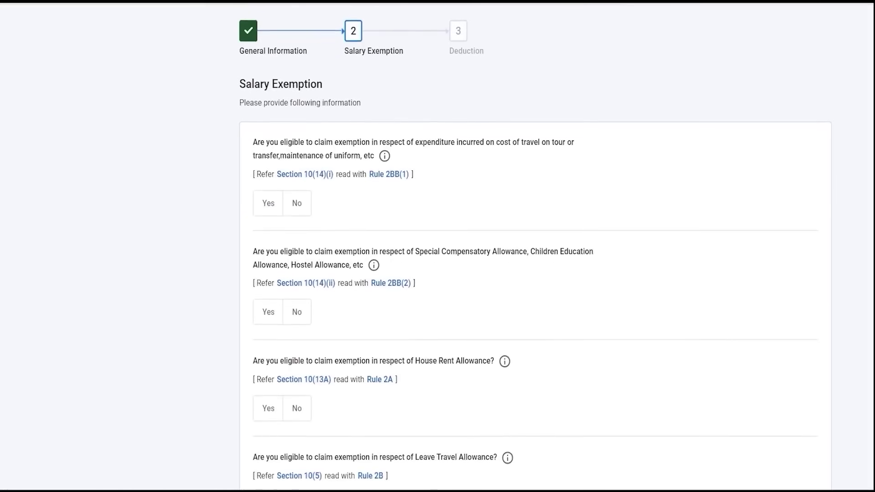
{"action": "scroll", "coordinate": [438, 246], "scroll_direction": "up", "scroll_amount": 10}
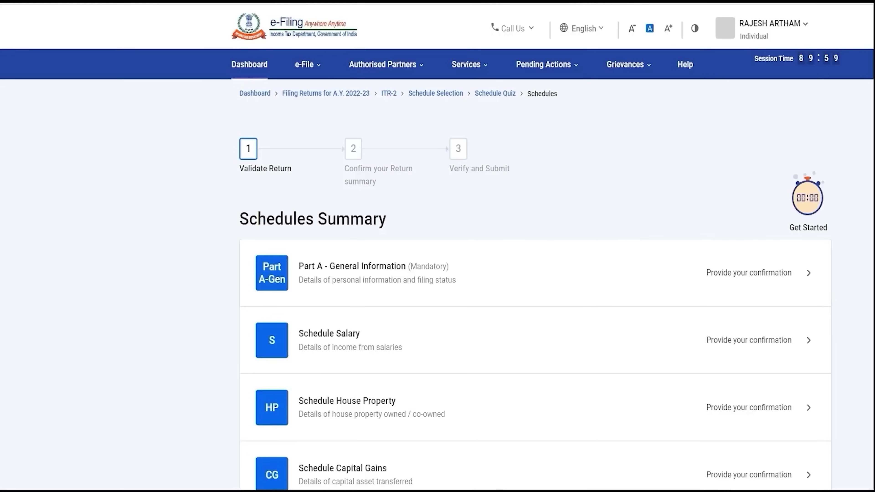
Open Schedule Capital Gains, select the STT-paid equity asset types under sections 111A/115AD(1)(ii) and 112A as sold, and continue.
{"action": "scroll", "coordinate": [759, 199], "scroll_direction": "down", "scroll_amount": 7}
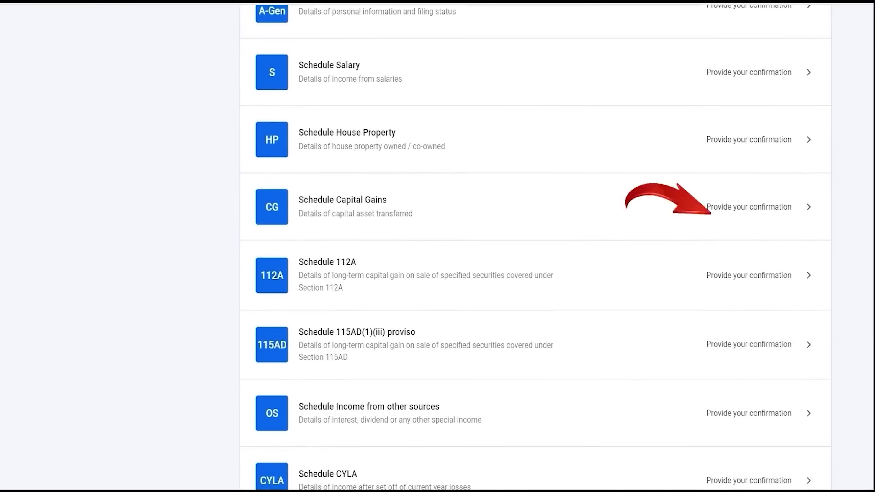
{"action": "left_click", "coordinate": [760, 203]}
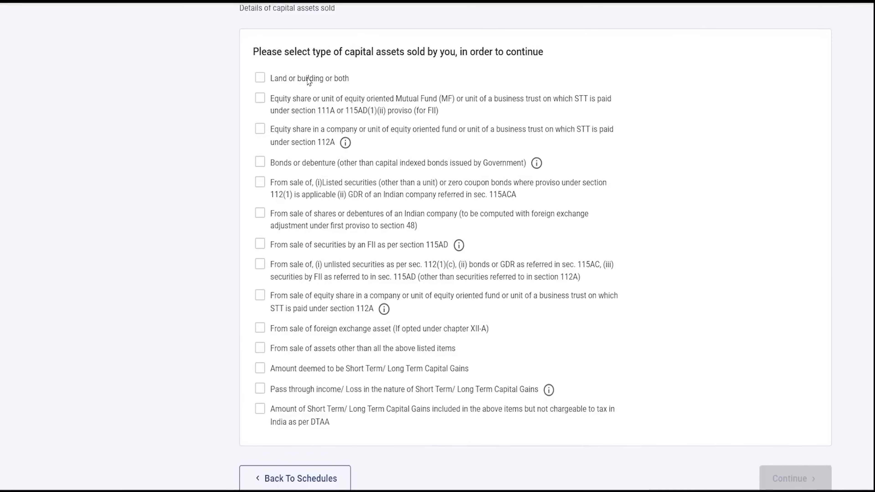
{"action": "left_click", "coordinate": [310, 110]}
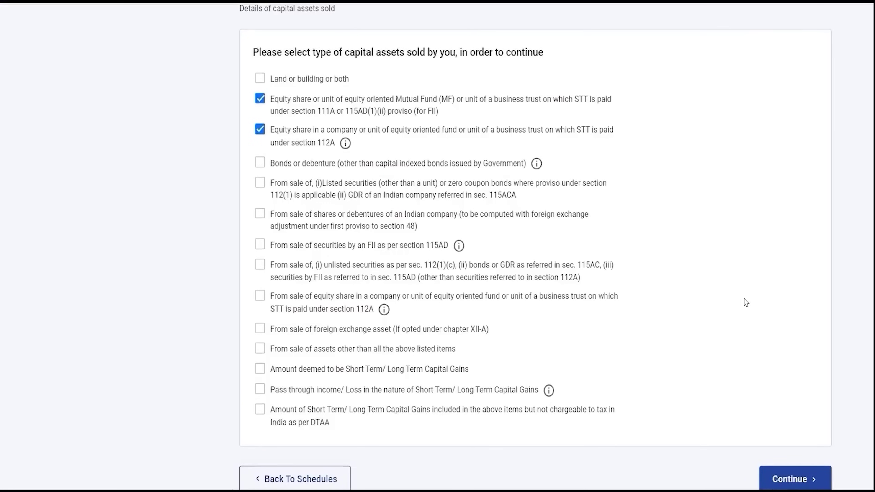
{"action": "left_click", "coordinate": [791, 480]}
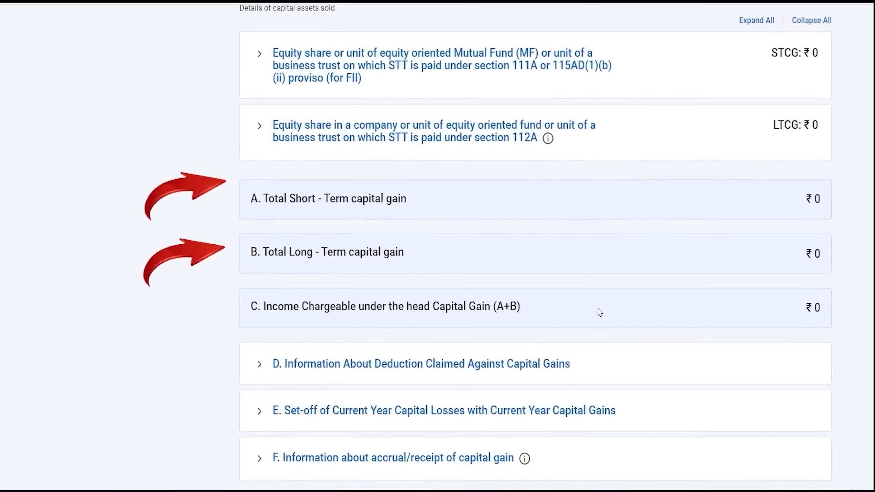
Expand section E, Set-off of Current Year Capital Losses with Current Year Capital Gains, and examine its table.
{"action": "scroll", "coordinate": [844, 297], "scroll_direction": "down", "scroll_amount": 1}
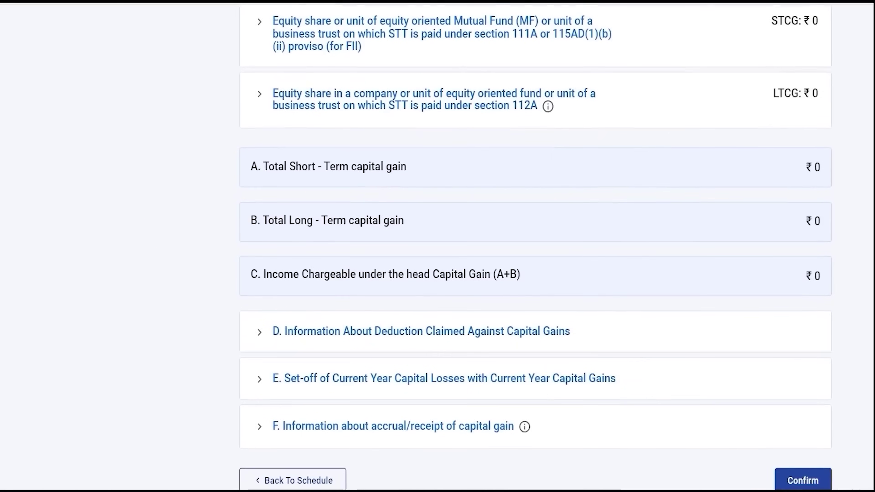
{"action": "scroll", "coordinate": [536, 248], "scroll_direction": "down", "scroll_amount": 2}
{"action": "scroll", "coordinate": [536, 248], "scroll_direction": "up", "scroll_amount": 2}
{"action": "scroll", "coordinate": [461, 324], "scroll_direction": "down", "scroll_amount": 2}
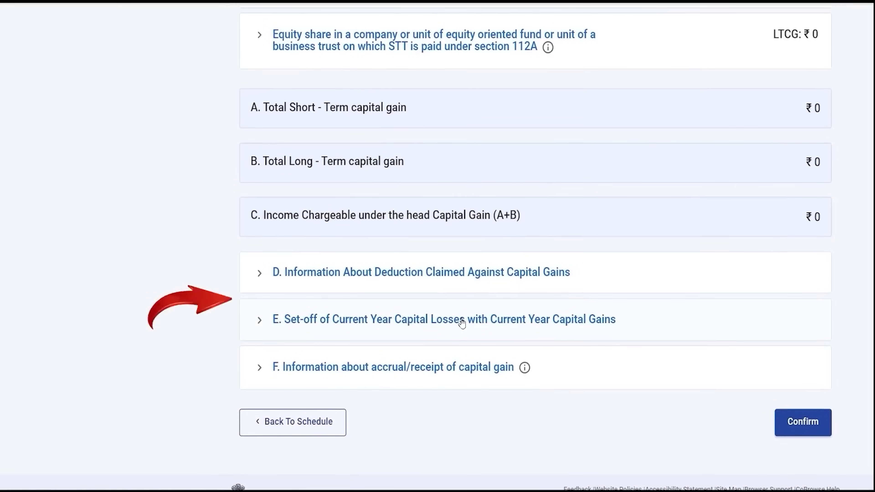
{"action": "left_click", "coordinate": [427, 331]}
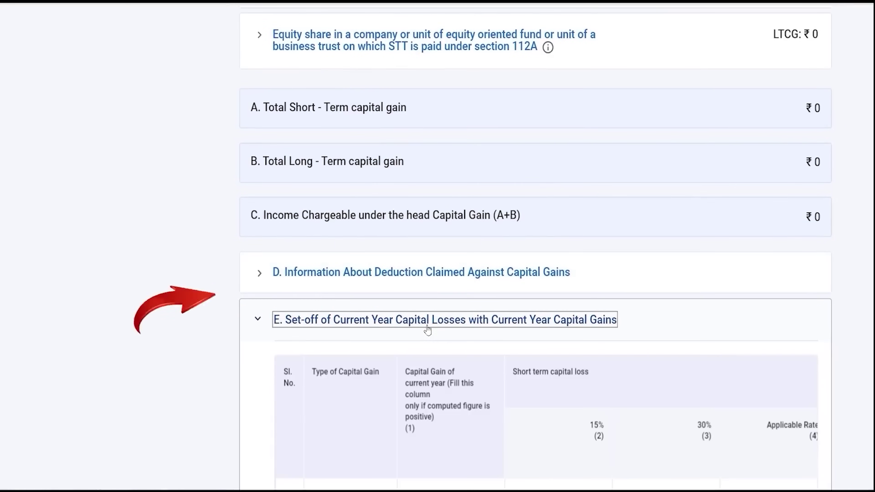
{"action": "scroll", "coordinate": [813, 245], "scroll_direction": "down", "scroll_amount": 5}
{"action": "scroll", "coordinate": [536, 247], "scroll_direction": "down", "scroll_amount": 10}
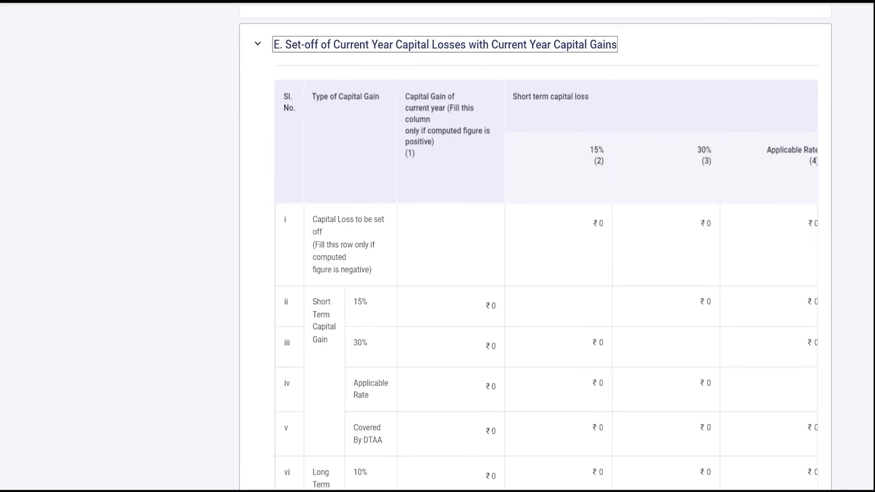
{"action": "left_click_drag", "start_coordinate": [510, 429], "coordinate": [441, 437]}
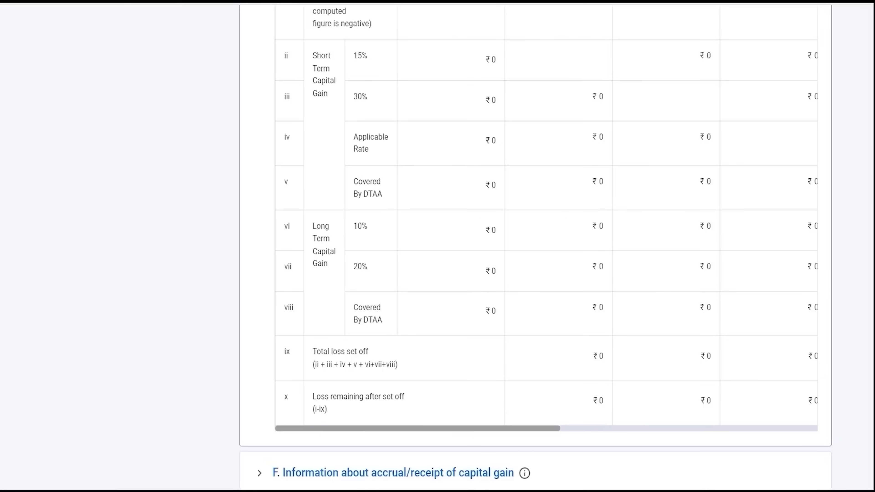
Expand section D, Information About Deduction Claimed Against Capital Gains.
{"action": "scroll", "coordinate": [536, 247], "scroll_direction": "up", "scroll_amount": 12}
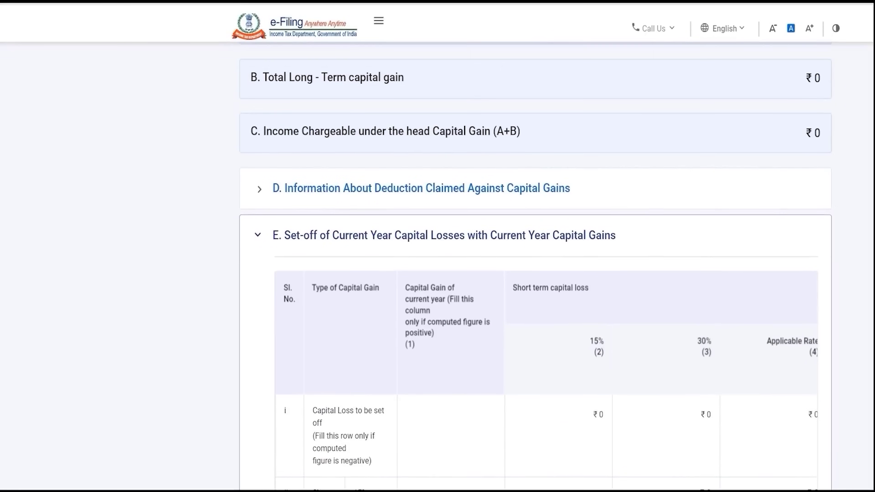
{"action": "scroll", "coordinate": [536, 247], "scroll_direction": "up", "scroll_amount": 3}
{"action": "left_click", "coordinate": [421, 303]}
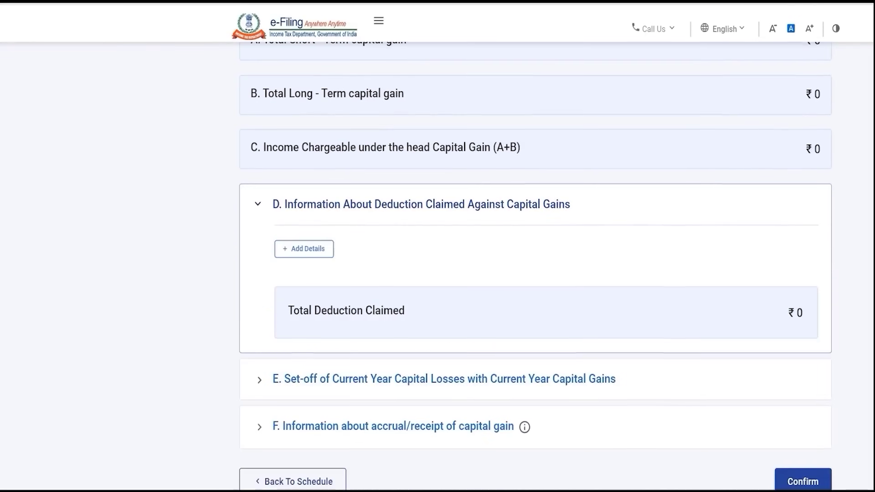
Open the add-details form for STT-paid equity sales, choose Section 111A, examine its fields, and return to Schedule Capital Gains.
{"action": "scroll", "coordinate": [724, 135], "scroll_direction": "up", "scroll_amount": 6}
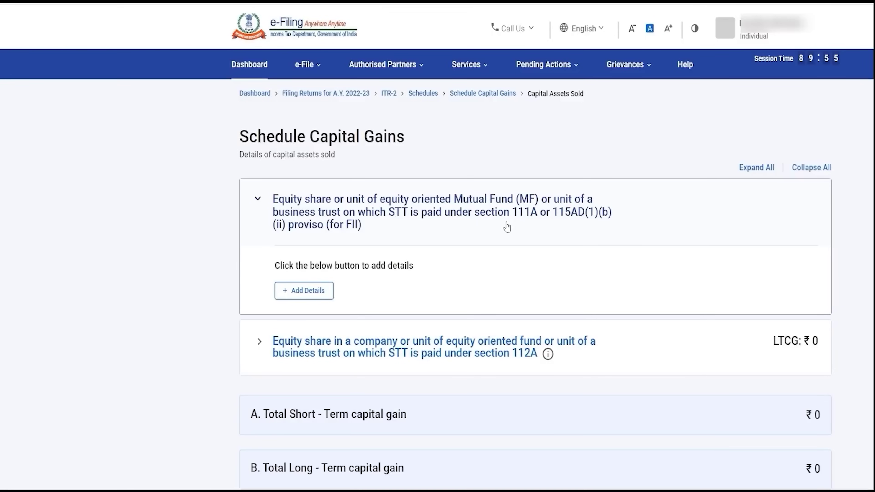
{"action": "left_click", "coordinate": [304, 290]}
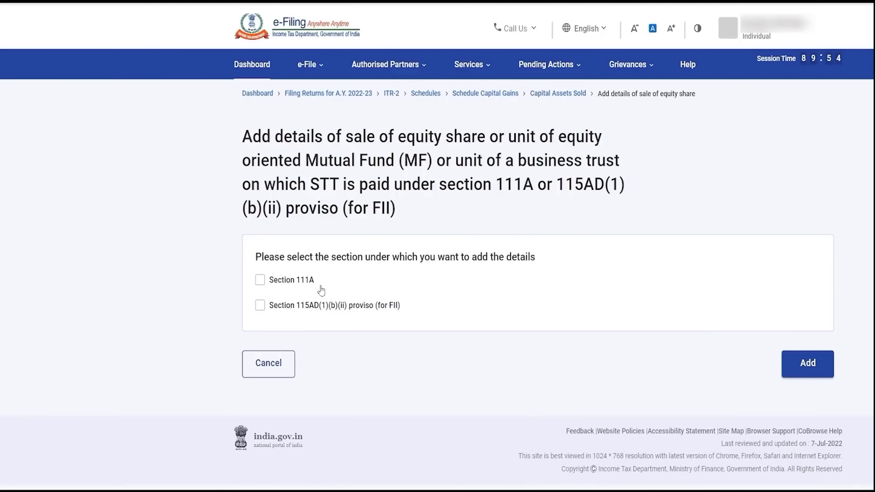
{"action": "left_click", "coordinate": [264, 283]}
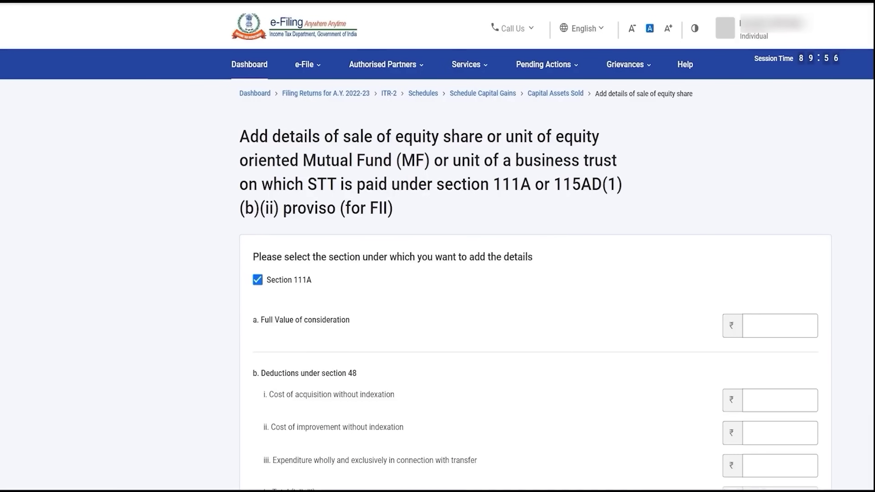
{"action": "scroll", "coordinate": [437, 246], "scroll_direction": "down", "scroll_amount": 3}
{"action": "scroll", "coordinate": [846, 196], "scroll_direction": "down", "scroll_amount": 2}
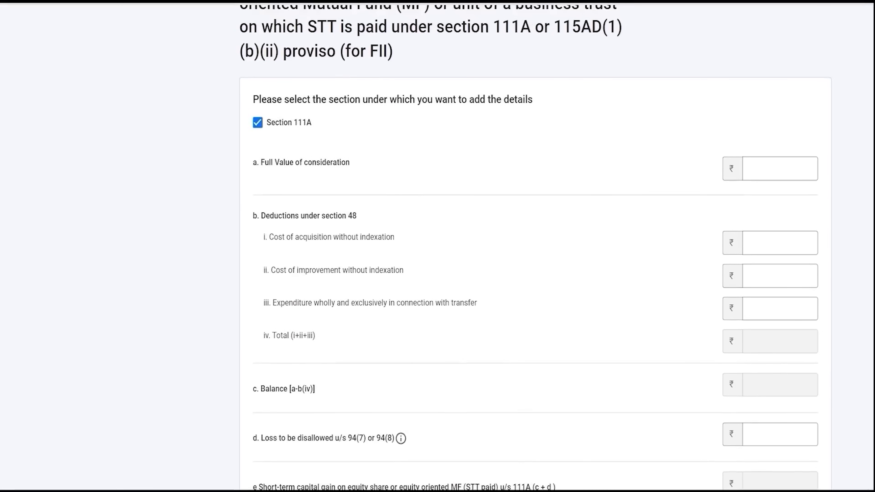
{"action": "scroll", "coordinate": [536, 248], "scroll_direction": "down", "scroll_amount": 1}
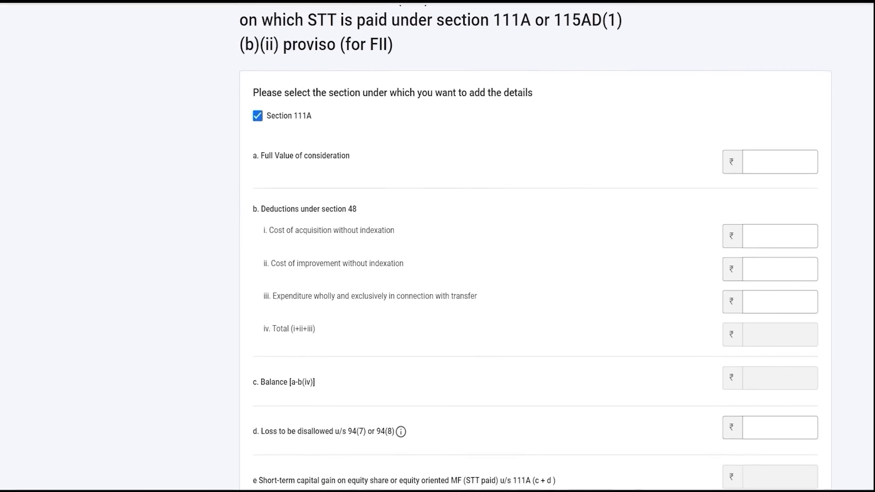
{"action": "scroll", "coordinate": [537, 248], "scroll_direction": "down", "scroll_amount": 5}
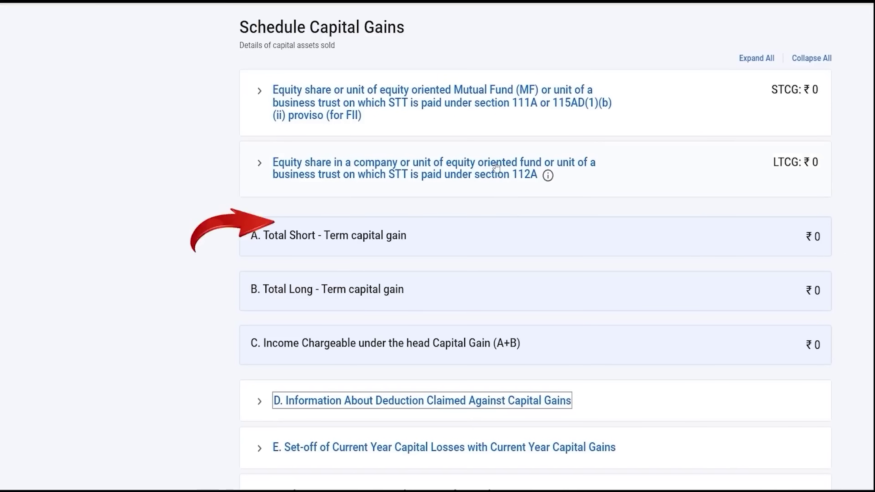
Start adding details for STT-paid equity shares under section 112A and go to Schedule 112A from that form.
{"action": "left_click", "coordinate": [497, 167]}
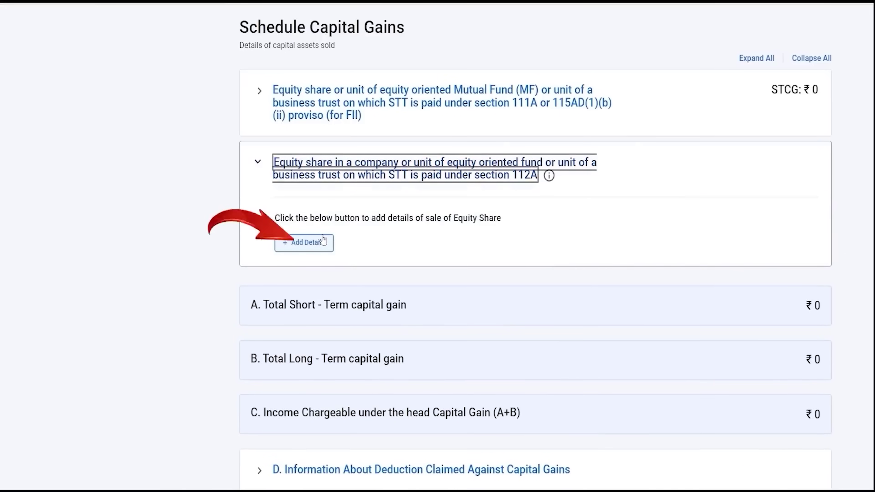
{"action": "left_click", "coordinate": [305, 243]}
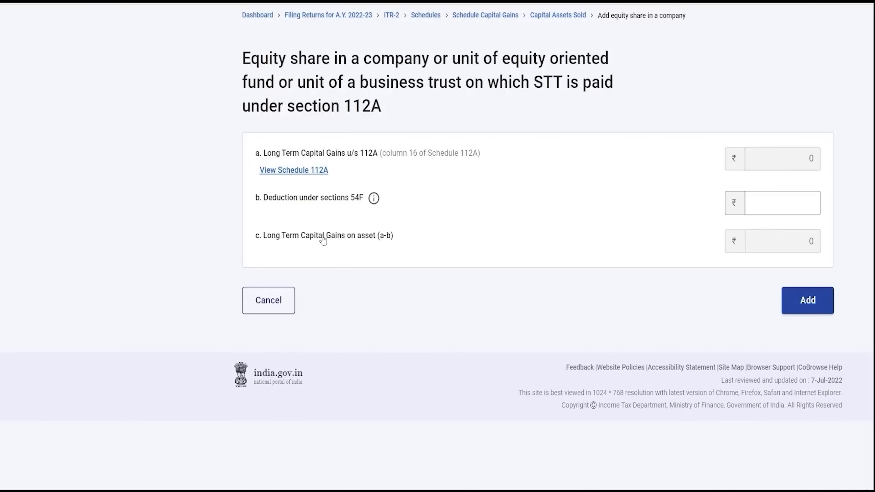
{"action": "left_click", "coordinate": [310, 168]}
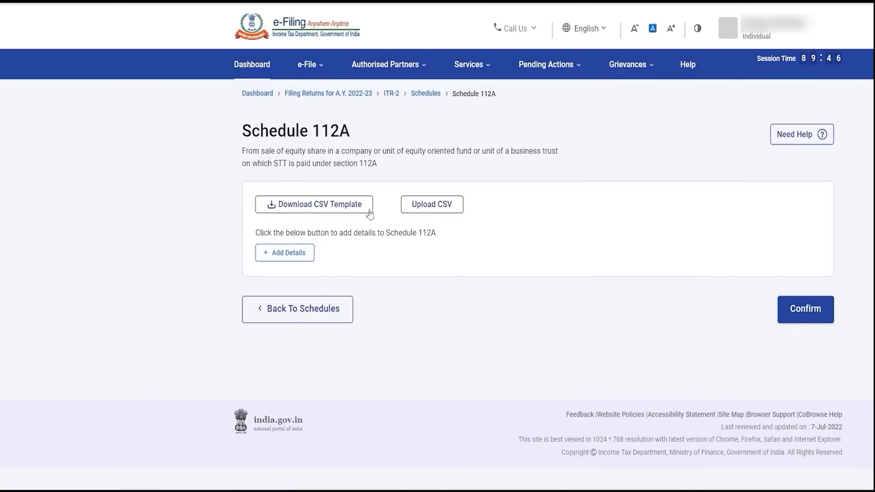
Download the Schedule 112A CSV template to the Desktop as Schedule112ADtls_download and open it in Excel.
{"action": "left_click", "coordinate": [348, 213]}
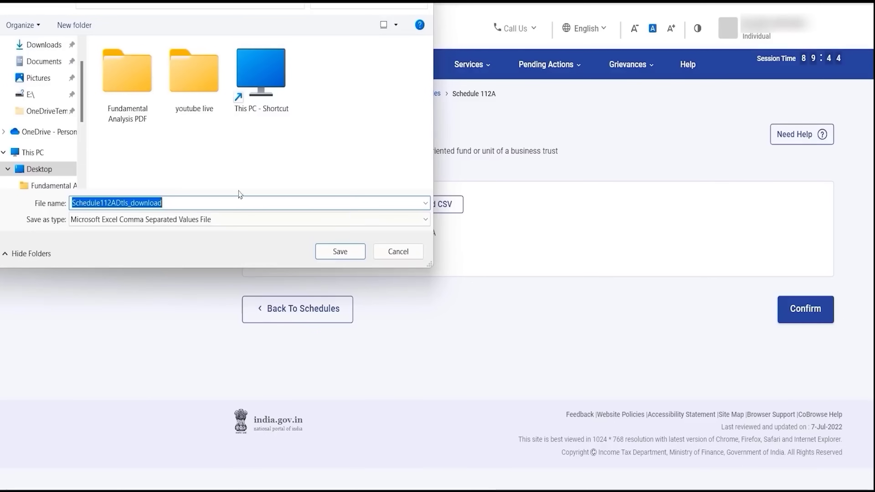
{"action": "left_click", "coordinate": [340, 251]}
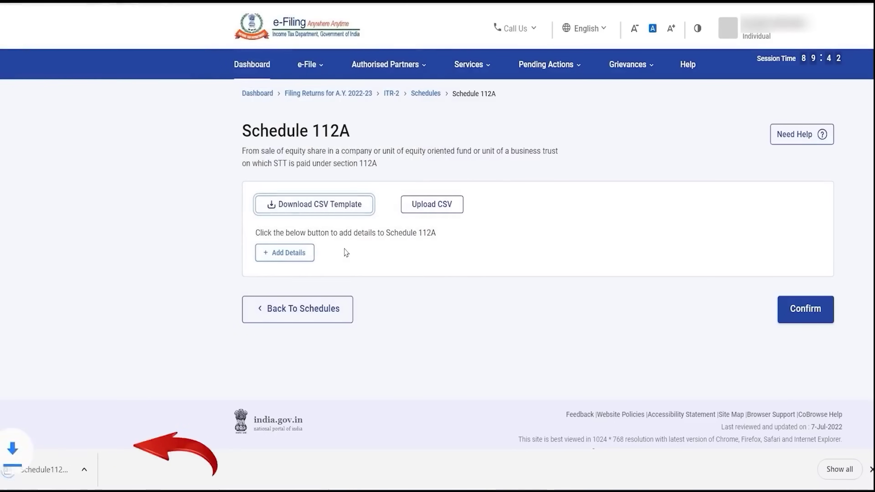
{"action": "left_click", "coordinate": [115, 466]}
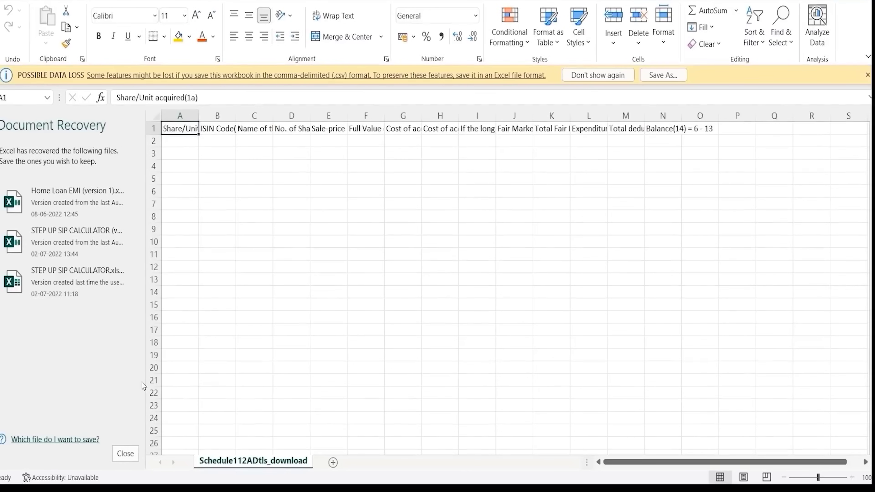
Examine the column headings of the Schedule 112A template, from ISIN code through full value of consideration.
{"action": "key", "text": "Right"}
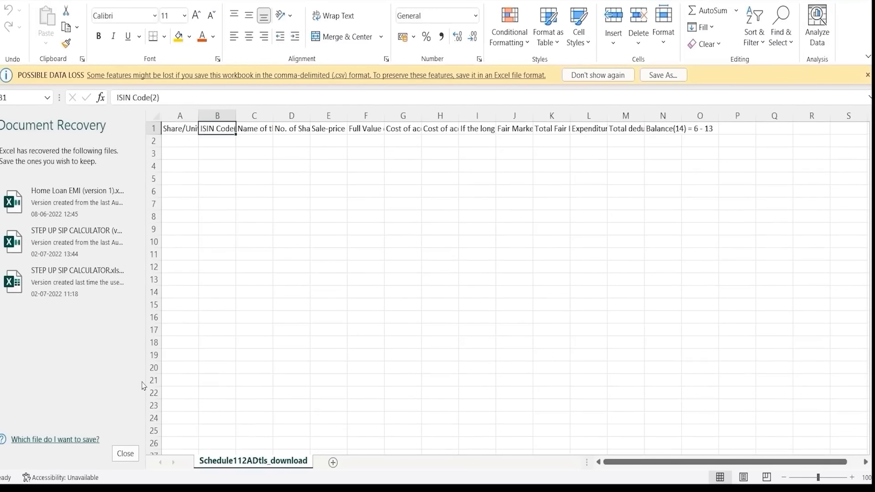
{"action": "key", "text": "Right"}
{"action": "key", "text": "Right"}
{"action": "key", "text": "Right"}
{"action": "key", "text": "Right"}
{"action": "key", "text": "Left"}
{"action": "key", "text": "Left"}
{"action": "key", "text": "Left"}
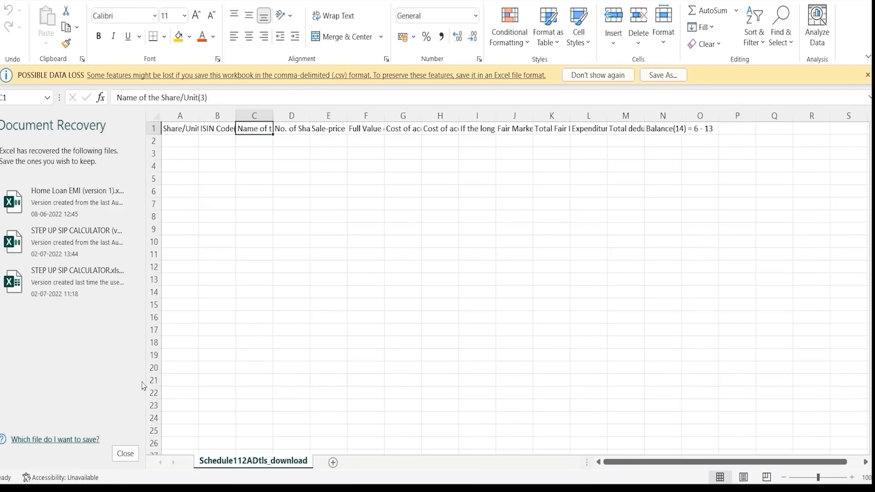
{"action": "key", "text": "Right"}
{"action": "key", "text": "Right"}
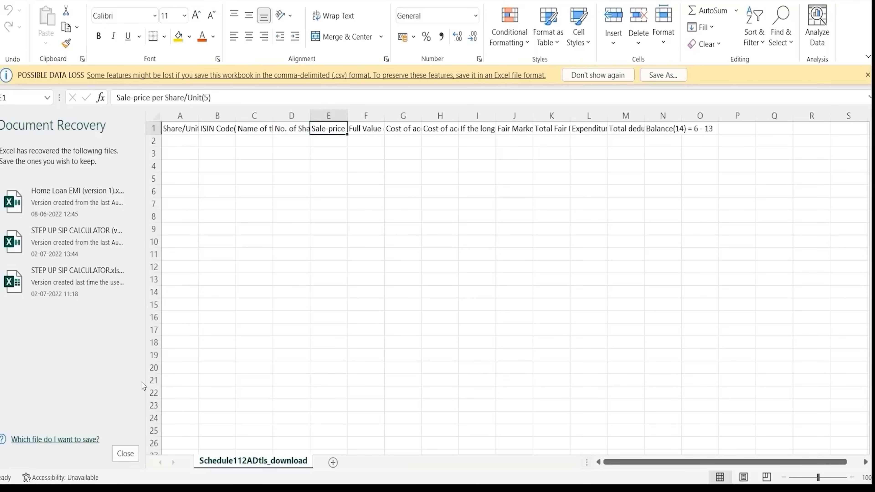
{"action": "key", "text": "Right"}
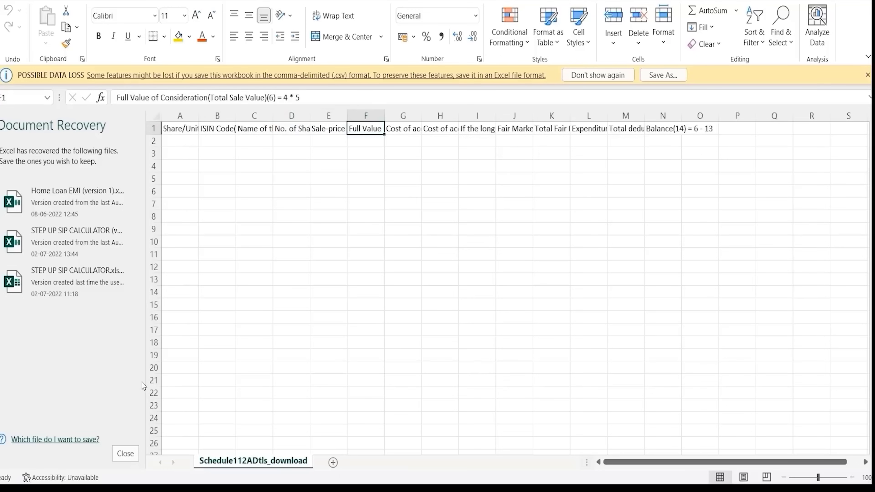
{"action": "key", "text": "Left"}
{"action": "key", "text": "Left"}
{"action": "key", "text": "Left"}
{"action": "key", "text": "Left"}
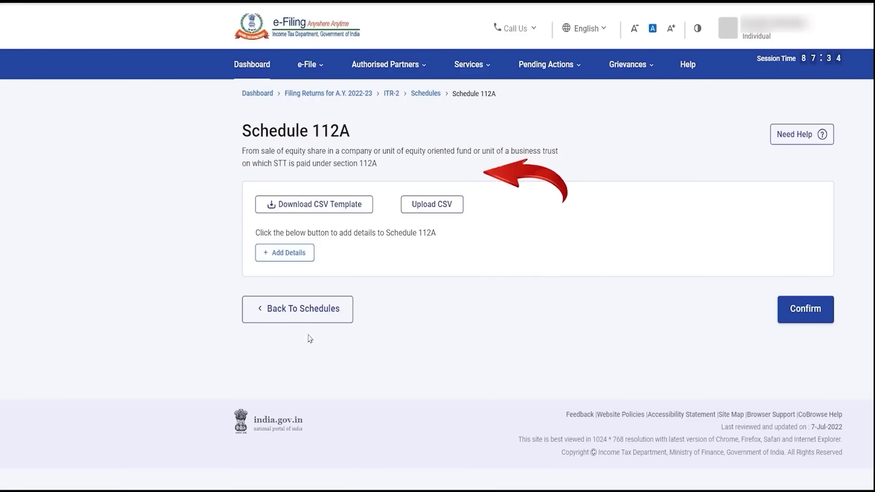
Return to the ITR-2 Schedules Summary in the e-Filing portal and review the schedules from Capital Gains to 80D.
{"action": "left_click", "coordinate": [317, 318]}
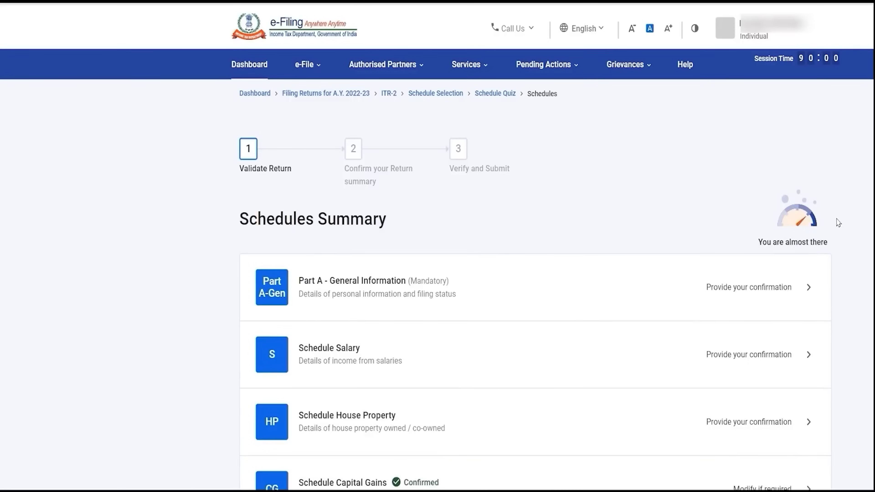
{"action": "scroll", "coordinate": [694, 174], "scroll_direction": "down", "scroll_amount": 10}
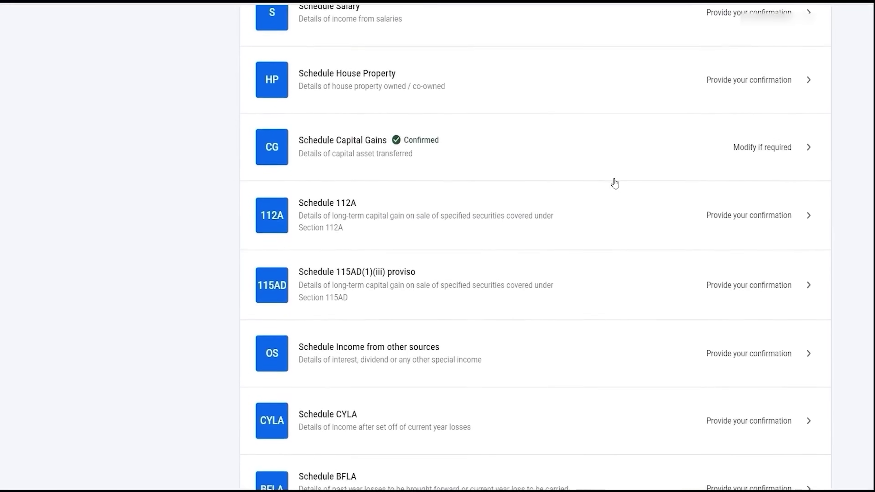
{"action": "scroll", "coordinate": [620, 173], "scroll_direction": "up", "scroll_amount": 1}
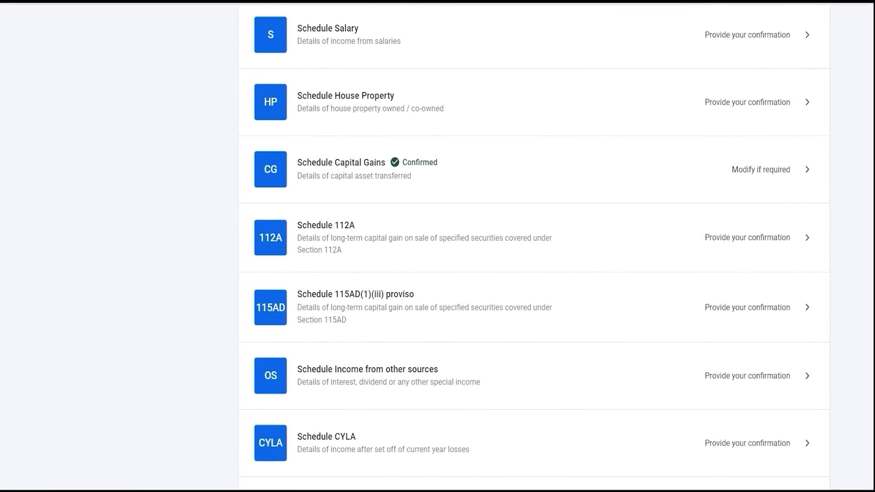
{"action": "scroll", "coordinate": [648, 159], "scroll_direction": "down", "scroll_amount": 4}
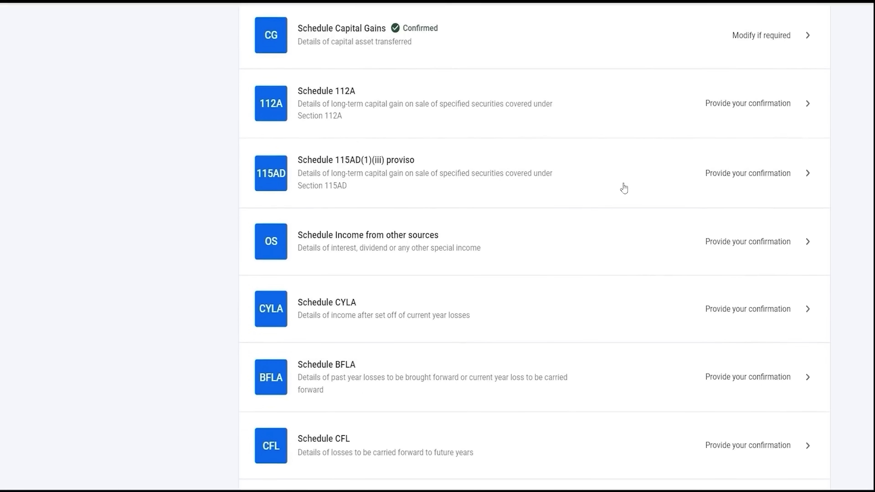
{"action": "scroll", "coordinate": [534, 247], "scroll_direction": "down", "scroll_amount": 3}
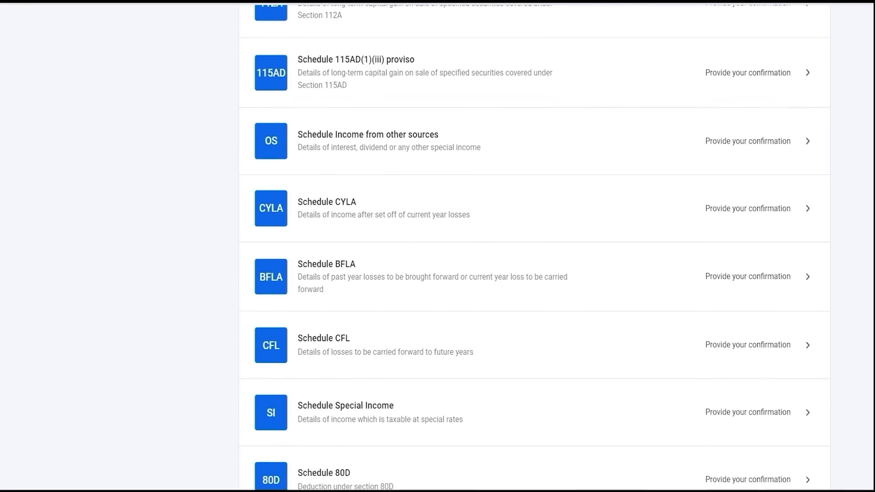